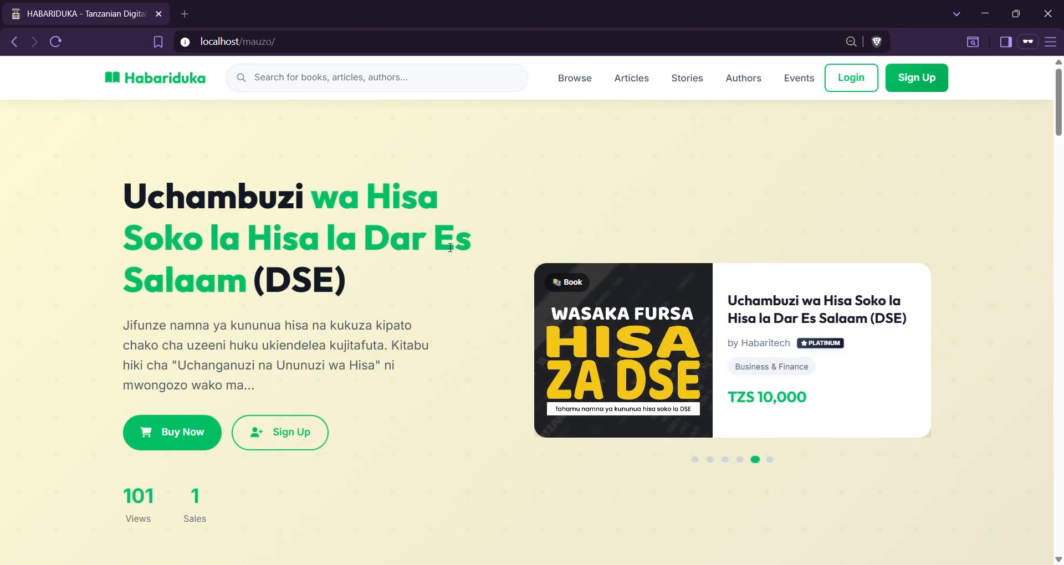
# Sign in to Habariduka with the author's e-mail and password to reach the dashboard
pyautogui.scroll(-7, 450, 248)
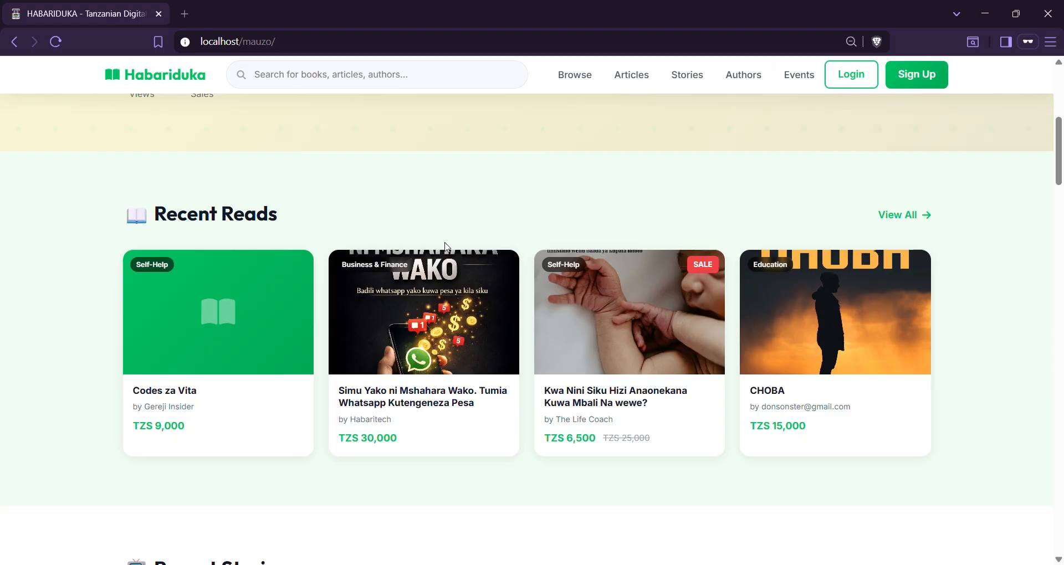
pyautogui.scroll(7, 447, 247)
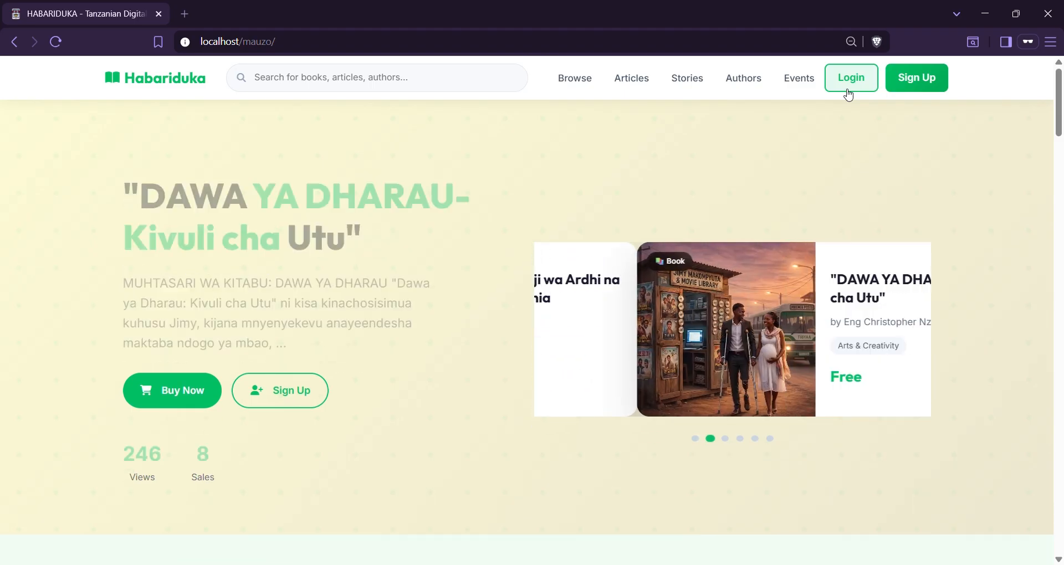
pyautogui.click(848, 96)
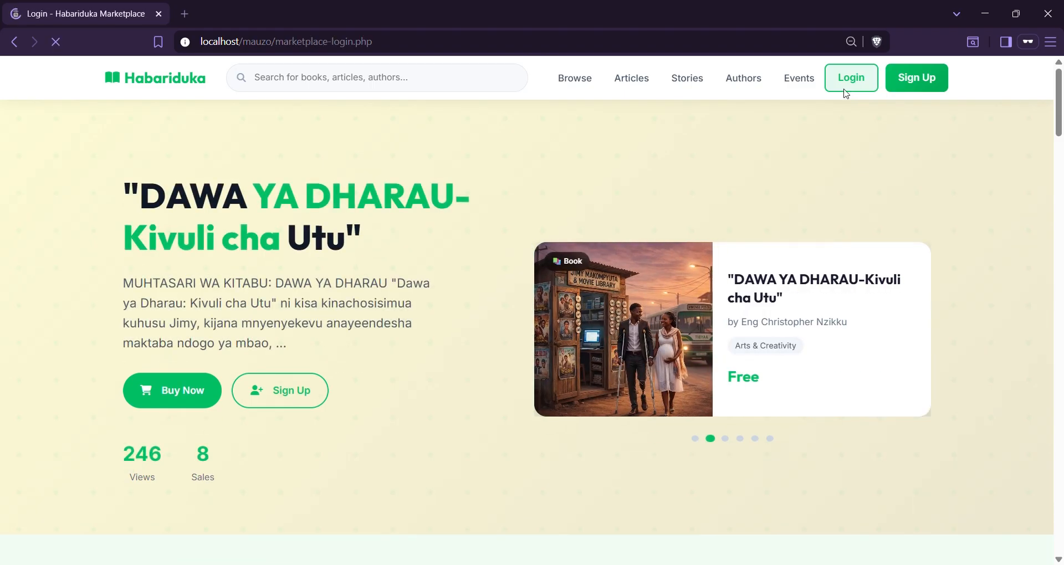
pyautogui.click(456, 278)
pyautogui.write('char')
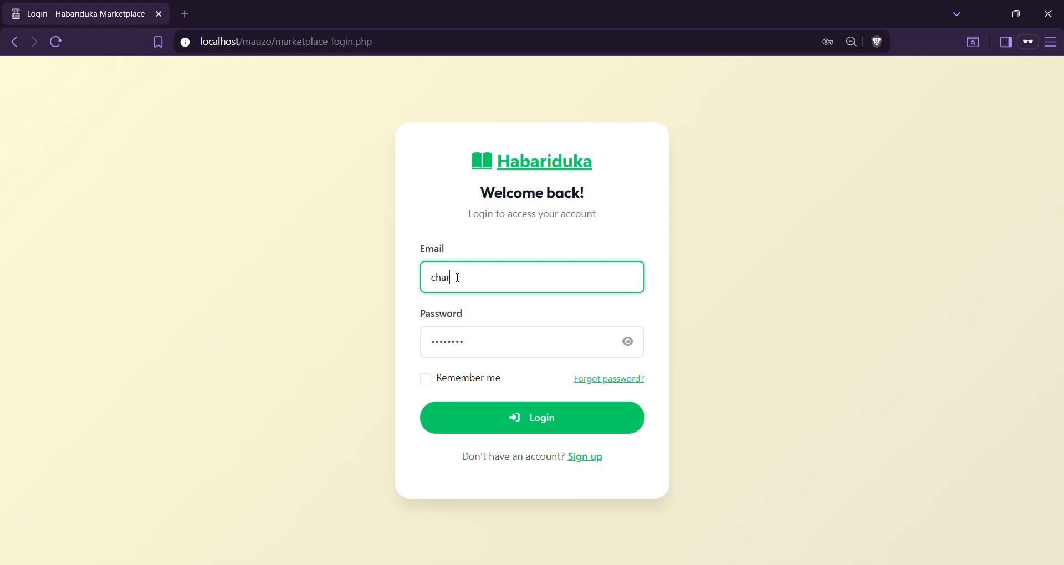
pyautogui.click(531, 308)
pyautogui.click(499, 352)
pyautogui.write('•••••••••')
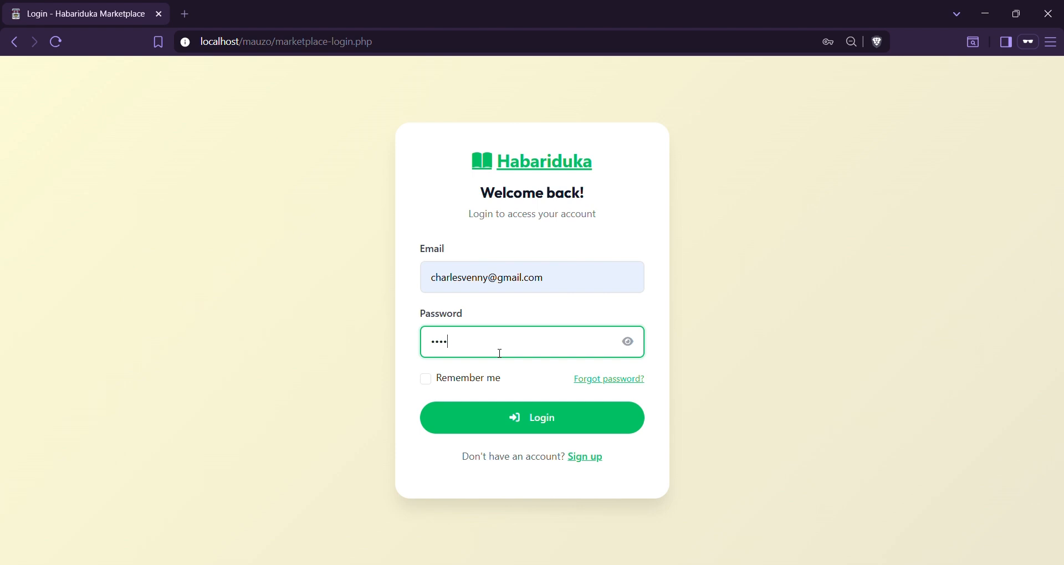
pyautogui.write('••••••••')
pyautogui.click(546, 426)
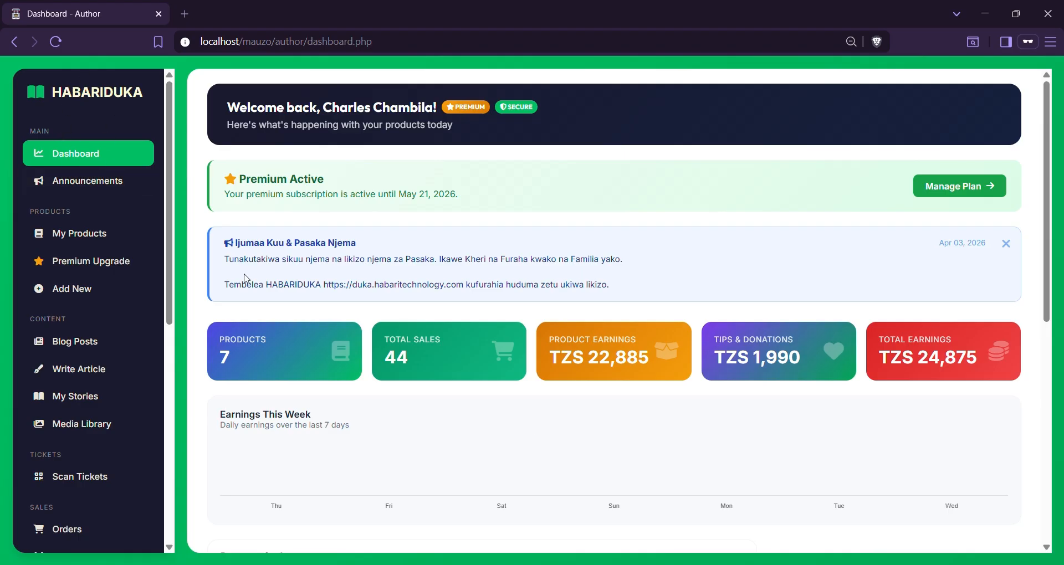
# Open My Products to list all 7 eBooks: 6 published, 0 drafts, 741 views
pyautogui.scroll(-1, 356, 219)
pyautogui.scroll(1, 356, 220)
pyautogui.moveTo(444, 109); pyautogui.dragTo(486, 108)
pyautogui.click(490, 109)
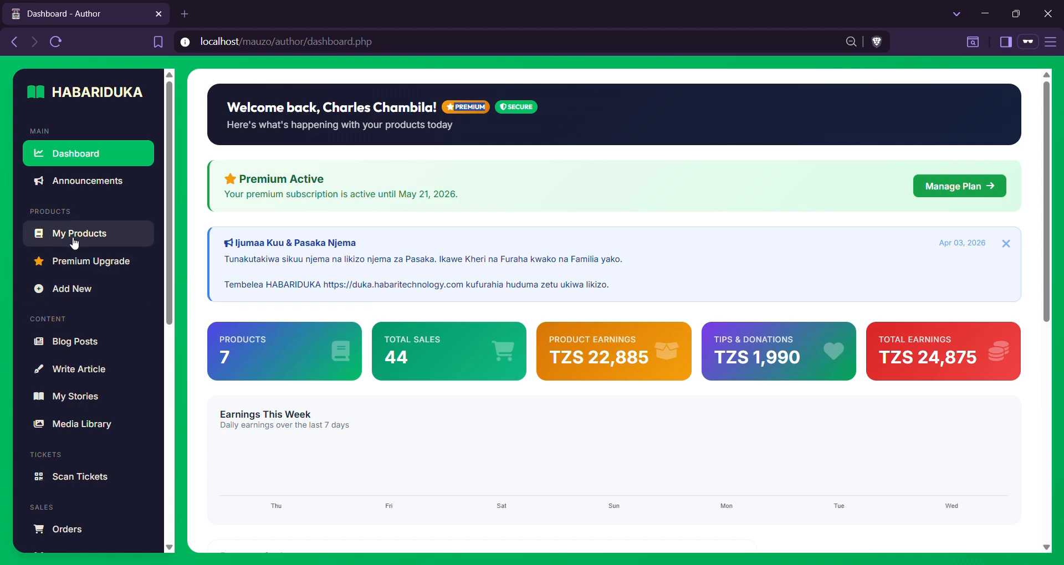
pyautogui.click(92, 234)
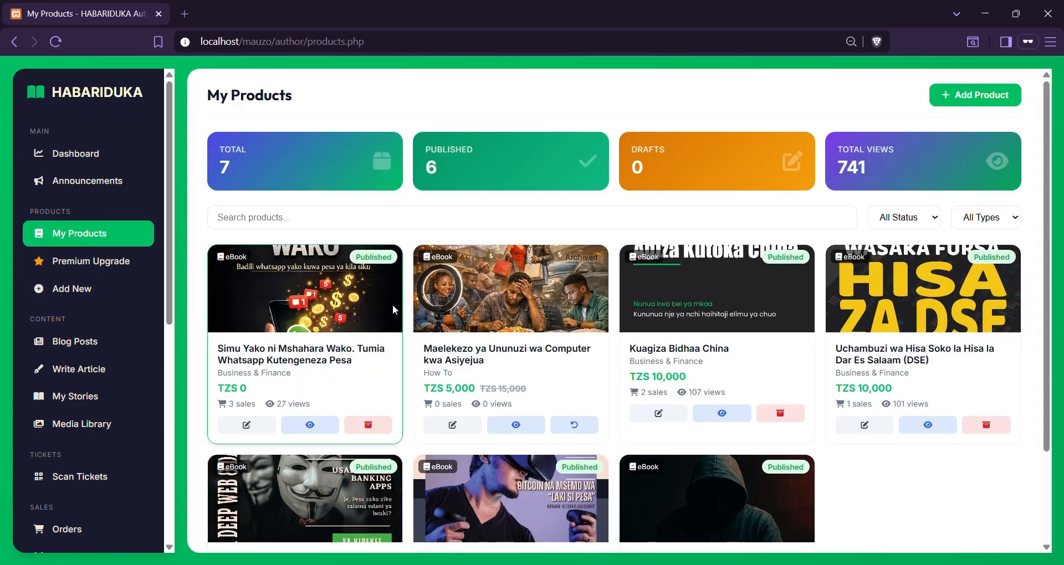
pyautogui.scroll(-2, 628, 394)
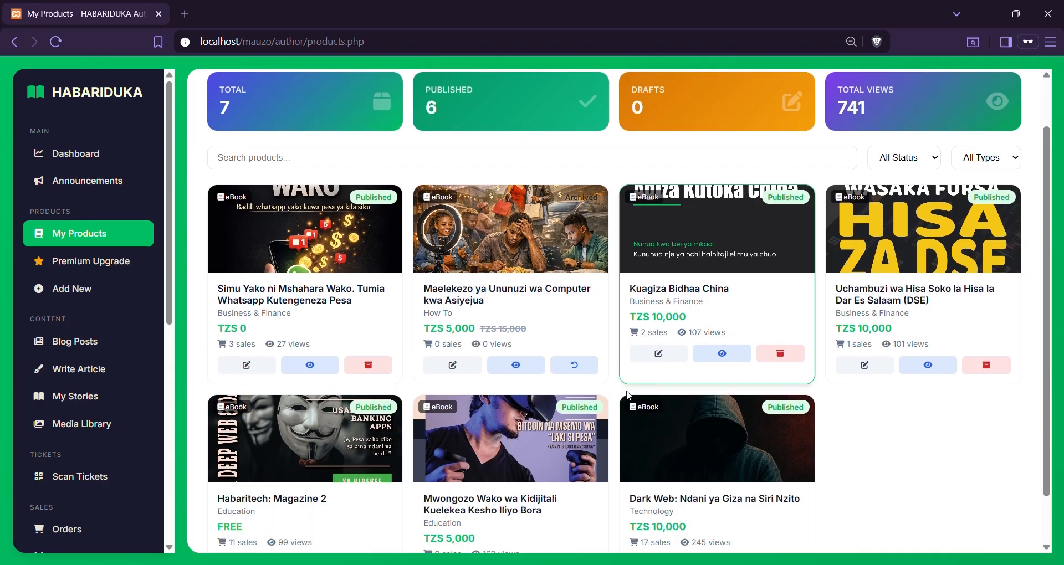
pyautogui.scroll(2, 628, 394)
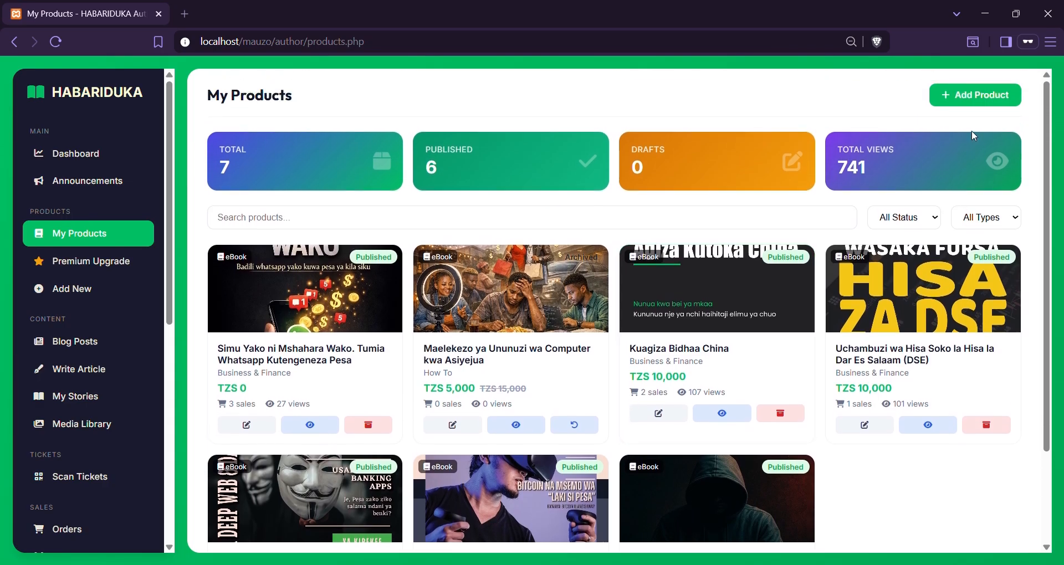
# Start a new product, trying Article, Files & Templates, Link and Ticket before settling on eBook
pyautogui.click(980, 98)
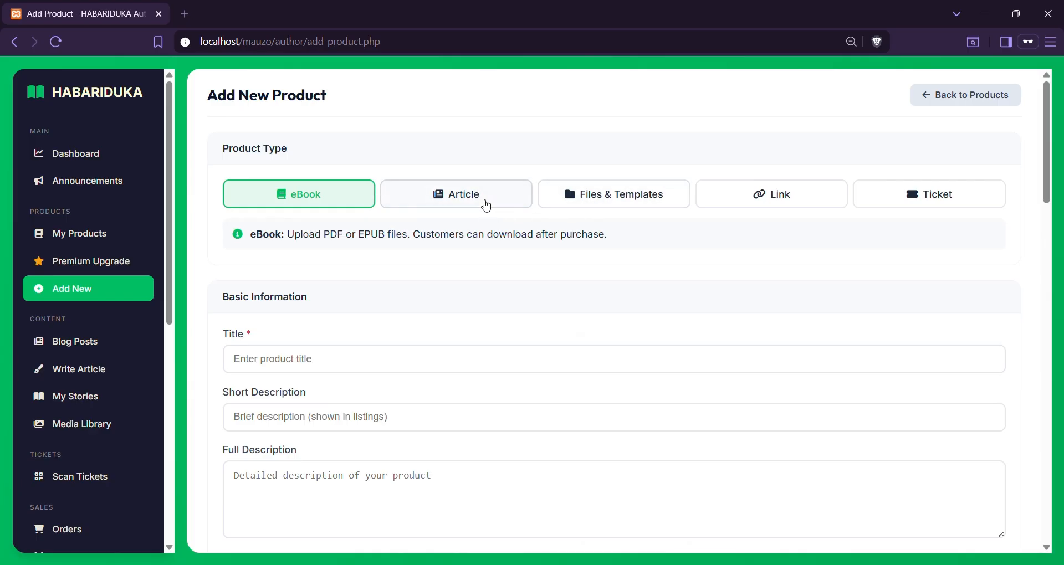
pyautogui.click(483, 203)
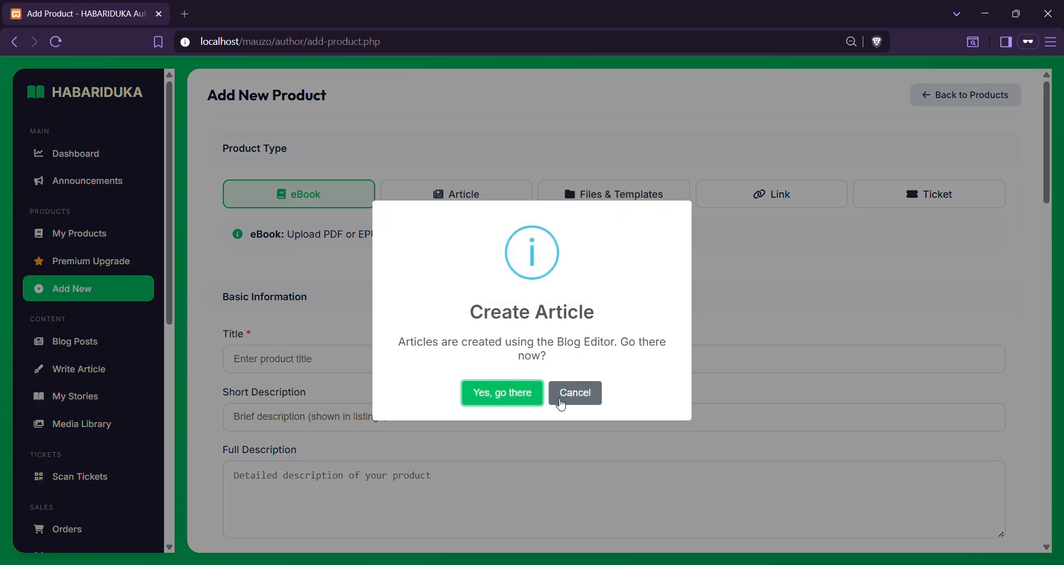
pyautogui.click(570, 396)
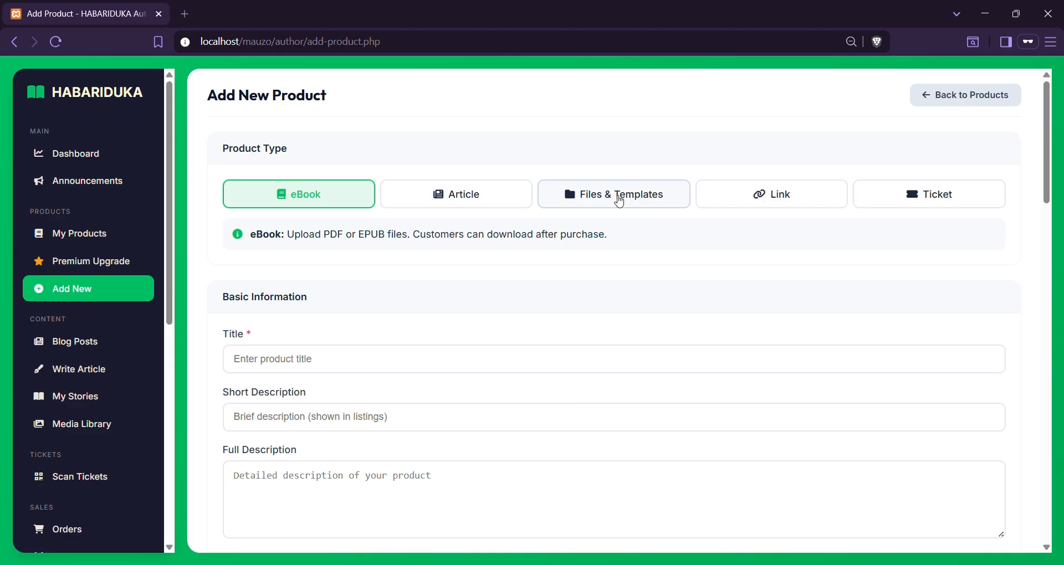
pyautogui.click(620, 201)
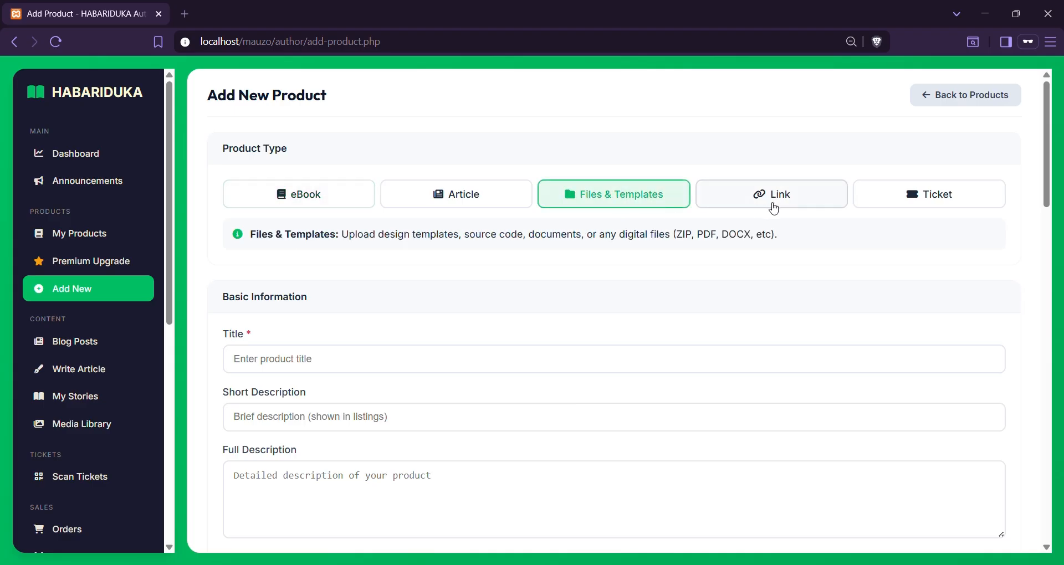
pyautogui.click(775, 209)
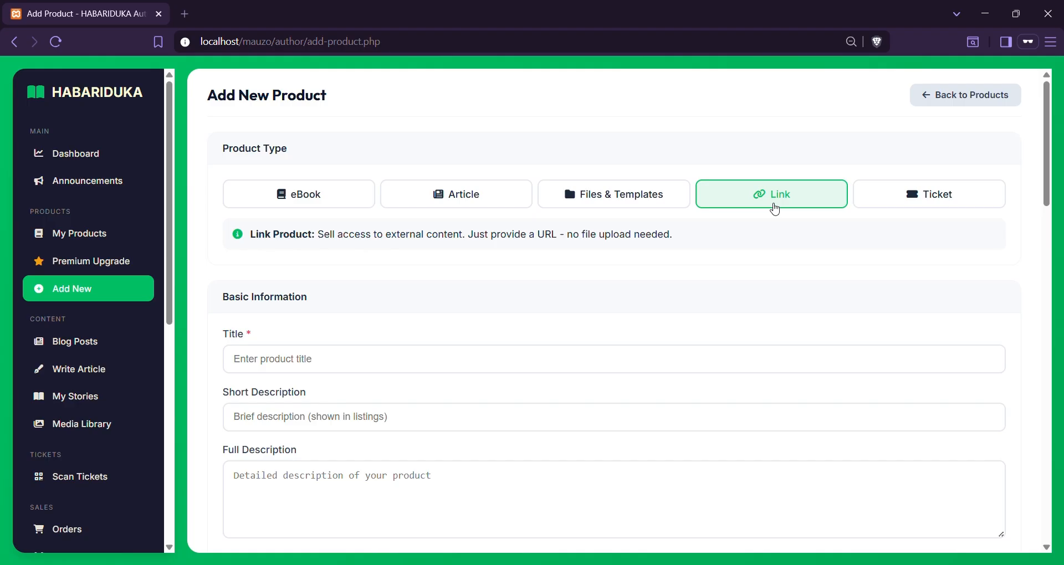
pyautogui.click(937, 206)
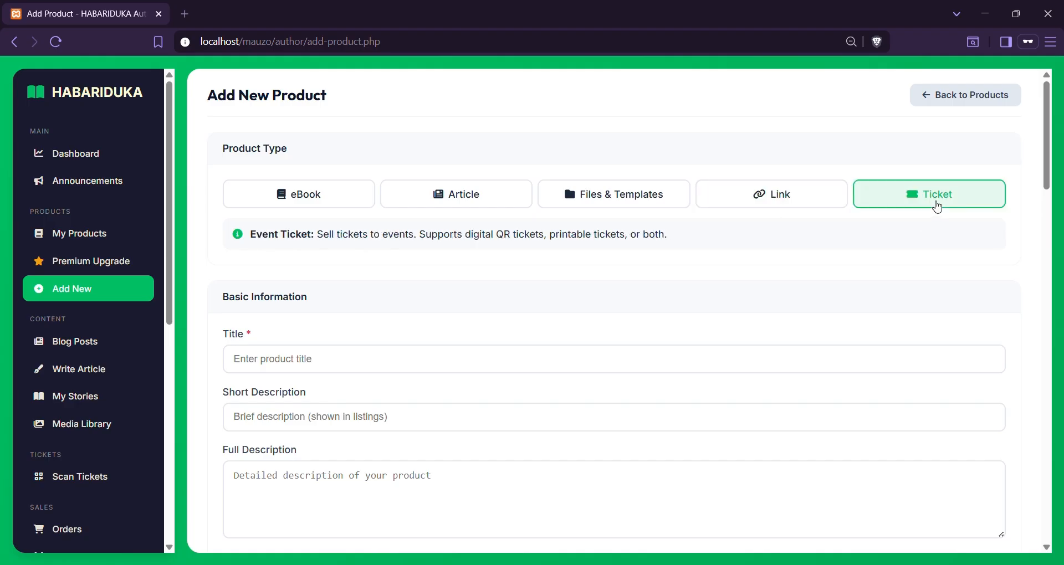
pyautogui.click(303, 197)
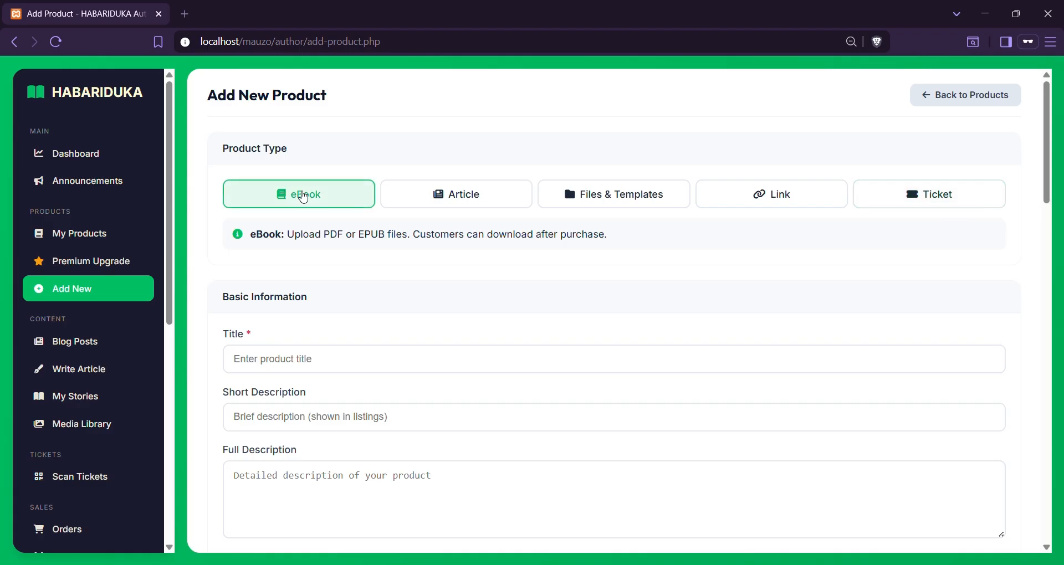
pyautogui.click(358, 370)
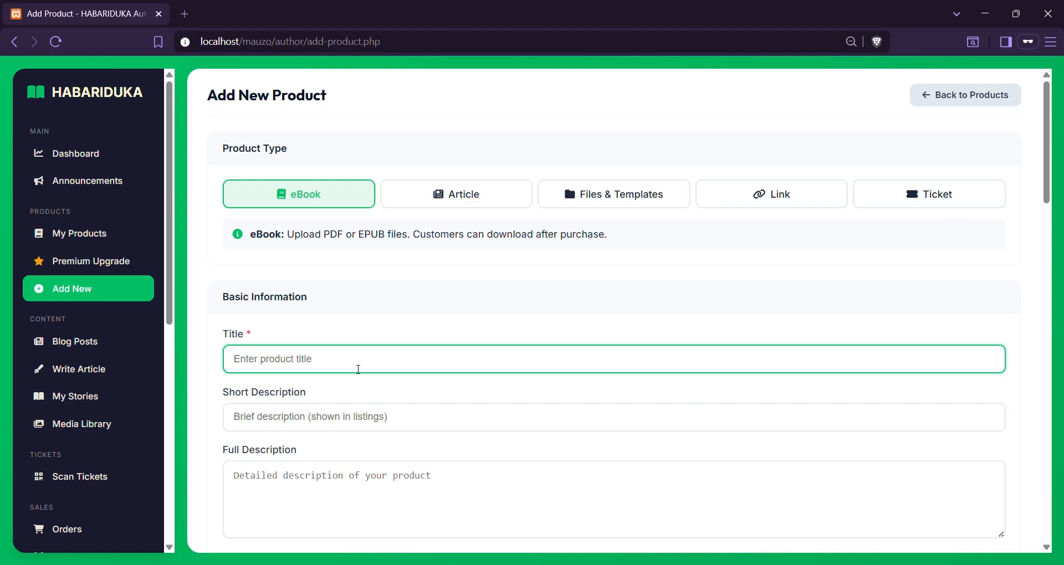
# Title the new eBook 'Magazine Uno Habaritech'
pyautogui.write('Magazine Uno Habaritech')
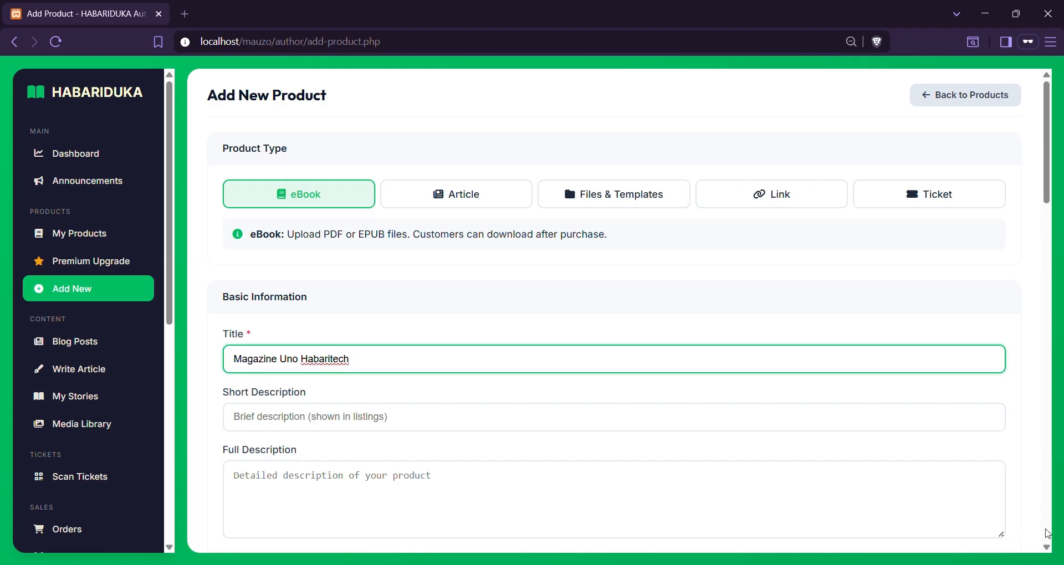
pyautogui.click(884, 441)
pyautogui.click(870, 429)
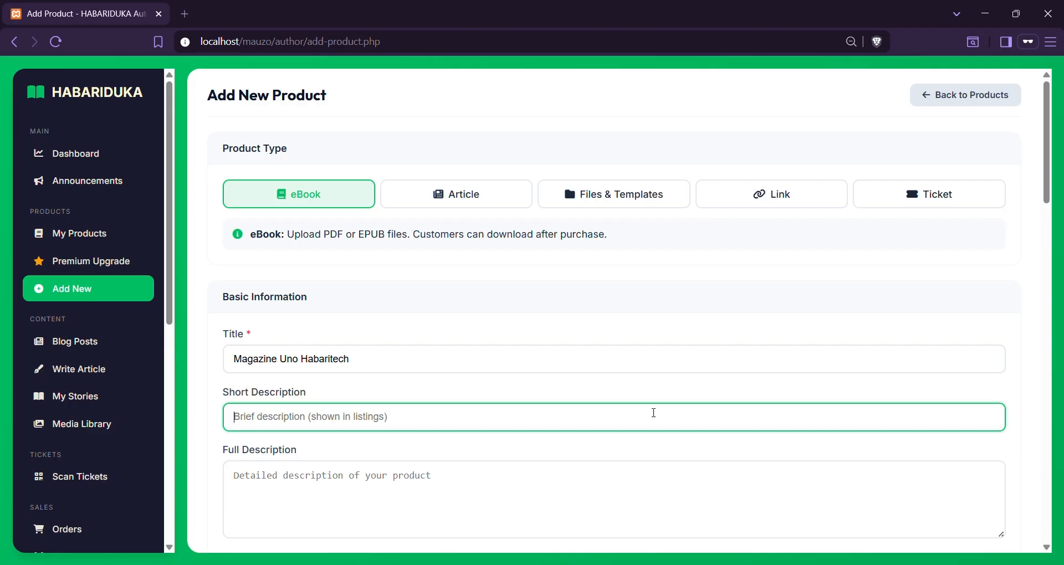
# In a new private tab, load the localhost storefront and open the featured book's page
pyautogui.click(186, 13)
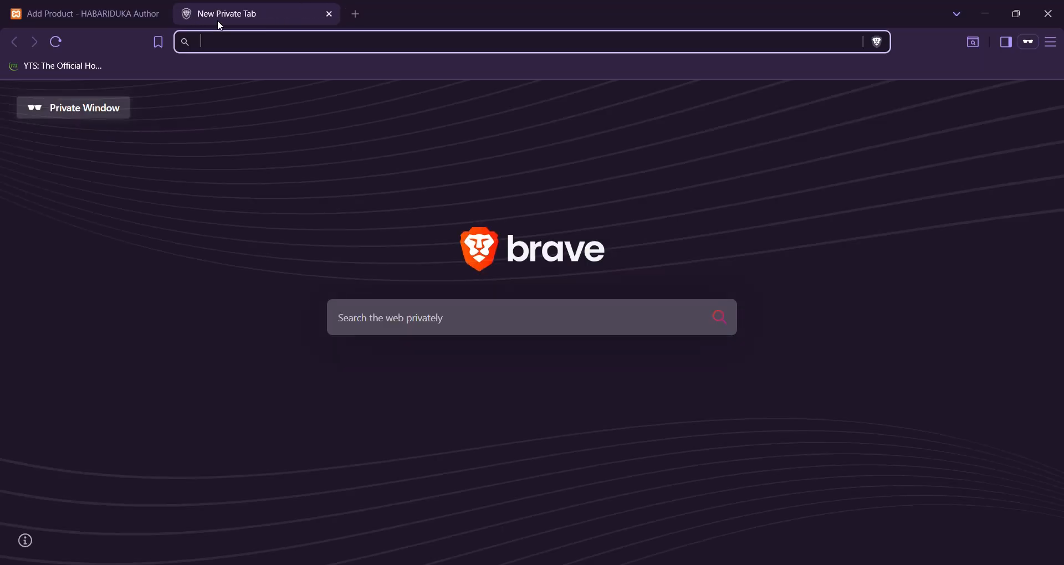
pyautogui.write('localhost/mauzo')
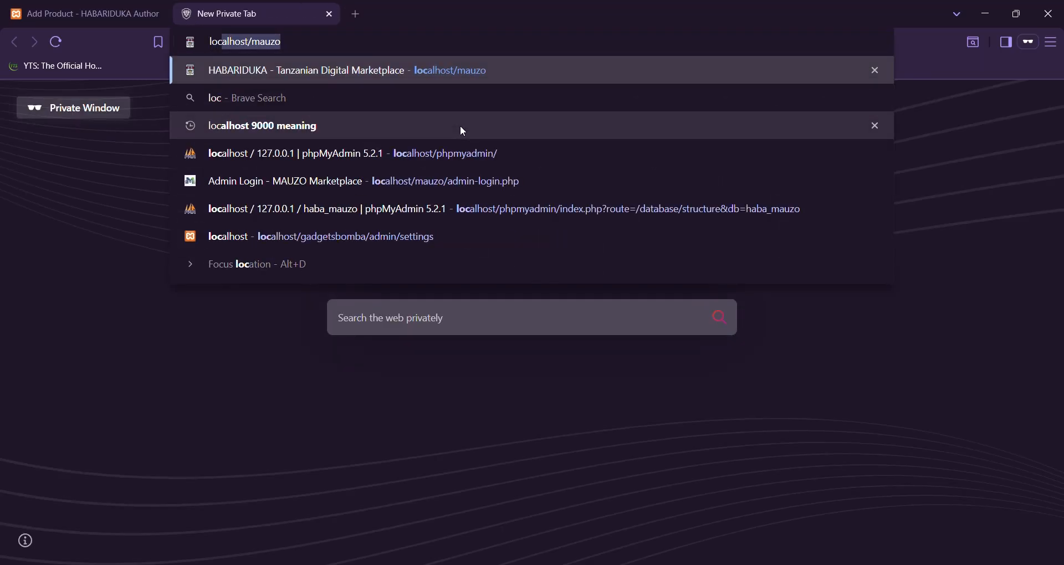
pyautogui.press('Return')
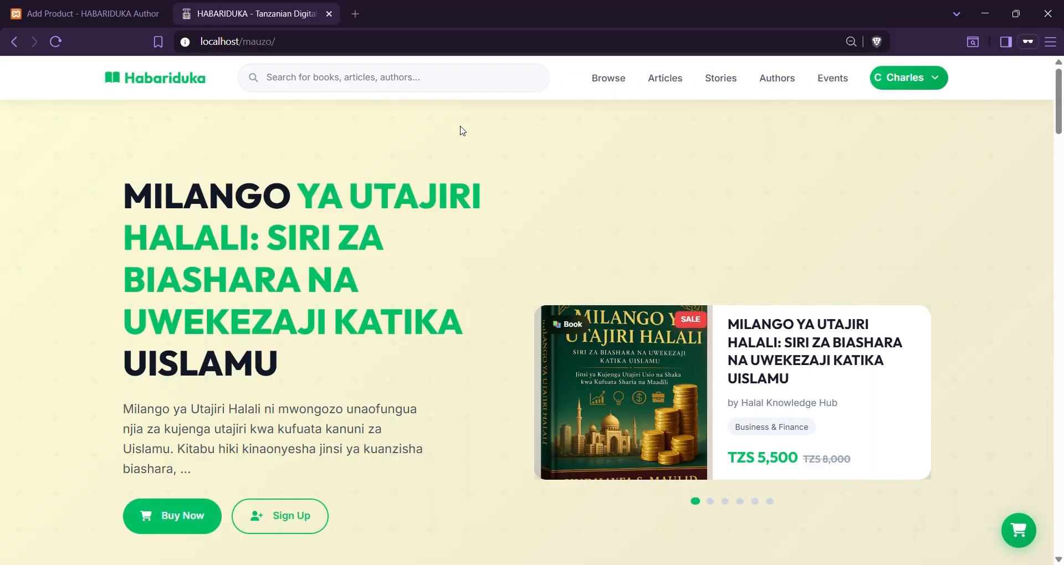
pyautogui.click(787, 343)
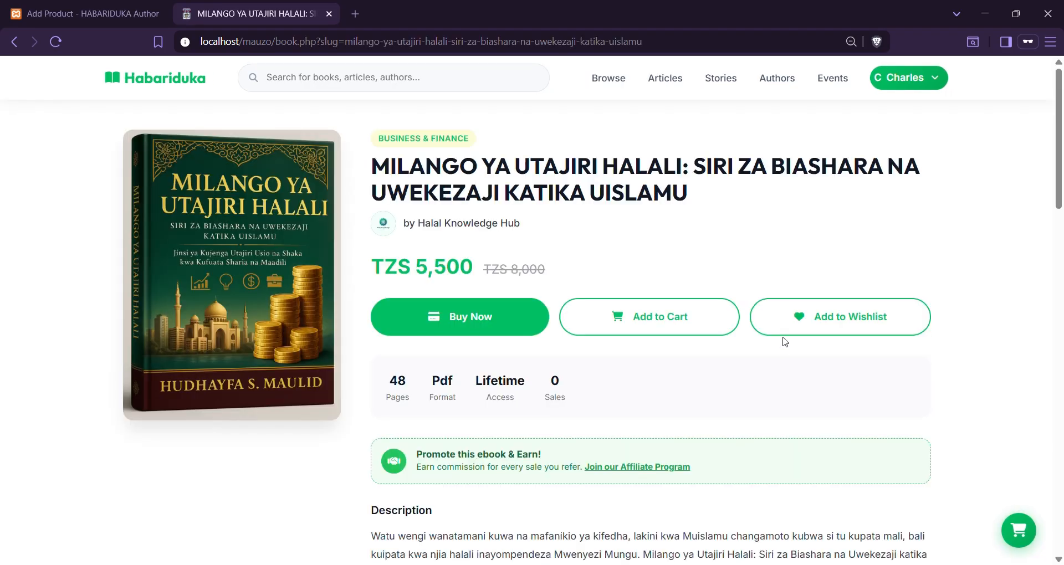
# Scroll through the featured book's page, then return to the new-product form
pyautogui.scroll(-5, 785, 341)
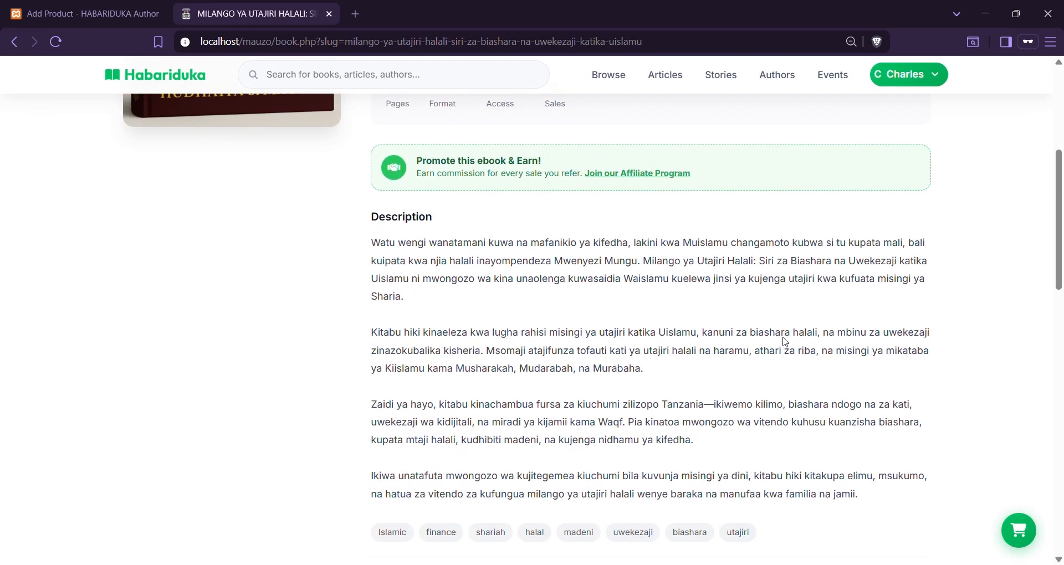
pyautogui.scroll(-7, 786, 341)
pyautogui.scroll(4, 597, 352)
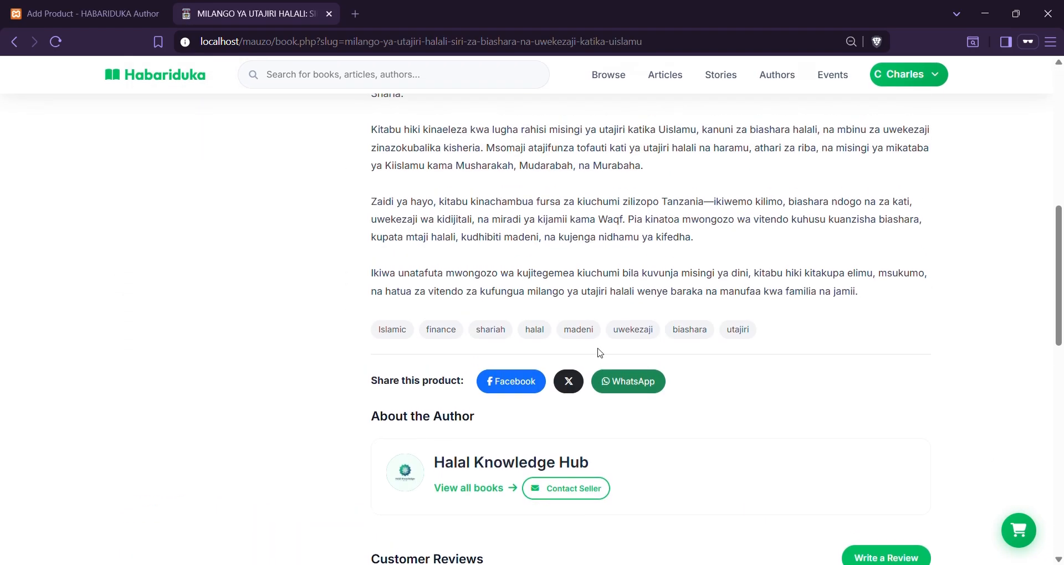
pyautogui.scroll(5, 512, 221)
pyautogui.scroll(-7, 510, 223)
pyautogui.scroll(-7, 510, 223)
pyautogui.scroll(4, 510, 226)
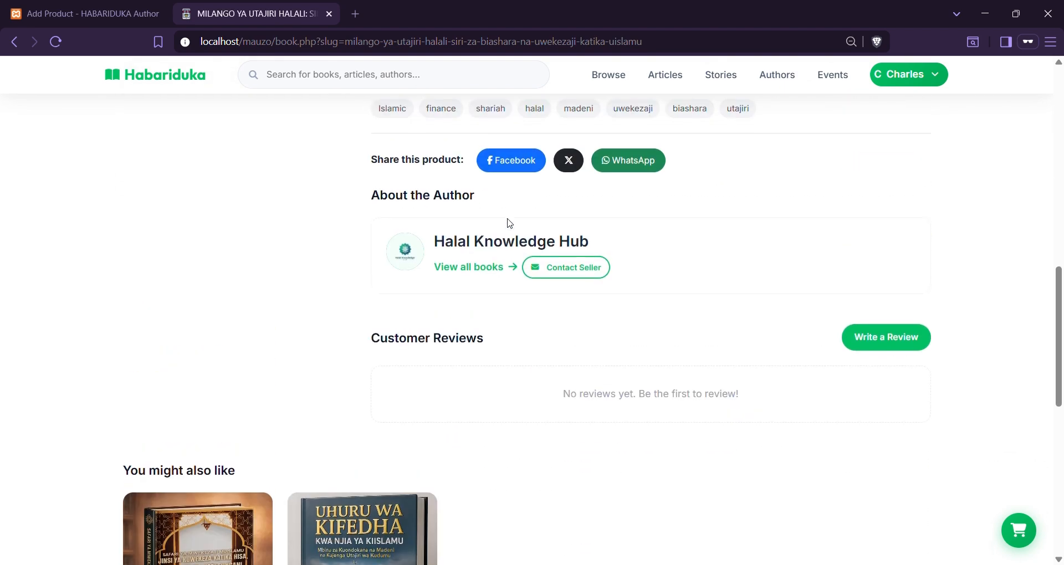
pyautogui.scroll(6, 510, 223)
pyautogui.scroll(-1, 513, 224)
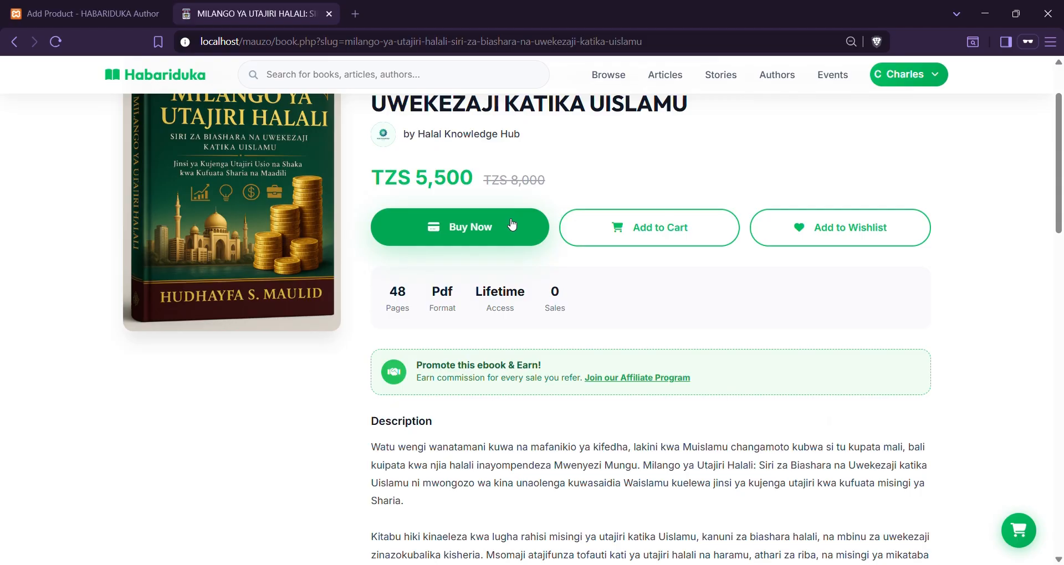
pyautogui.scroll(2, 524, 261)
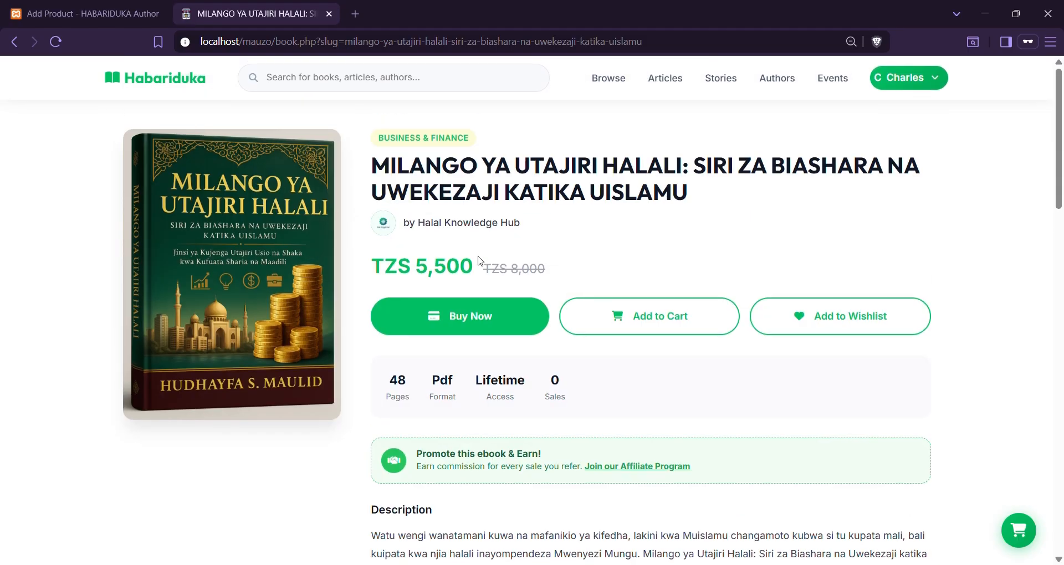
pyautogui.click(83, 13)
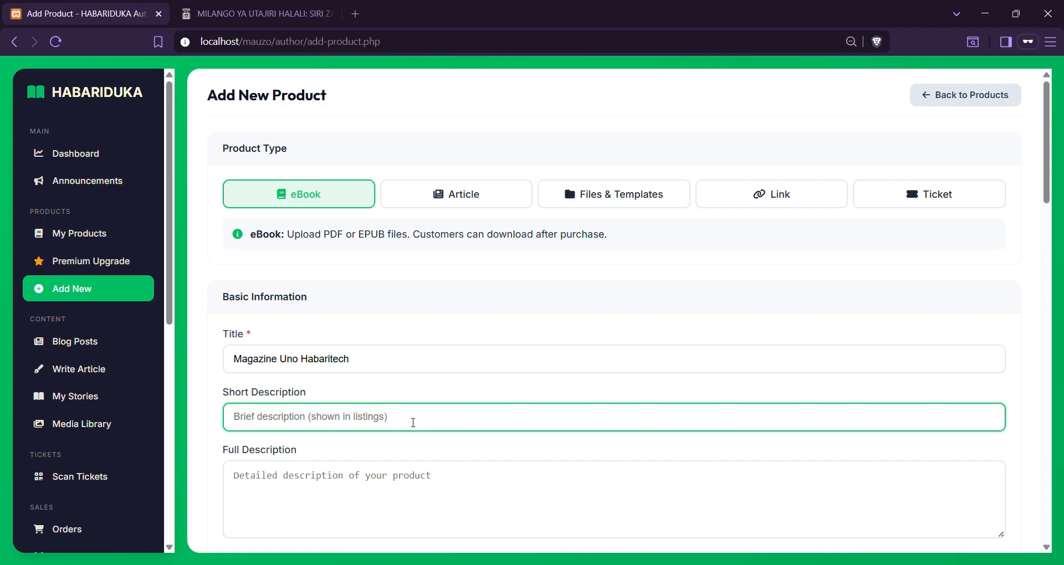
# Set the short description to 'Jifunze kuhusu uwekezaji na kutengeneza content online.'
pyautogui.write('W')
pyautogui.press('BackSpace')
pyautogui.write('Jid')
pyautogui.press('BackSpace')
pyautogui.write('funze kuhusu ')
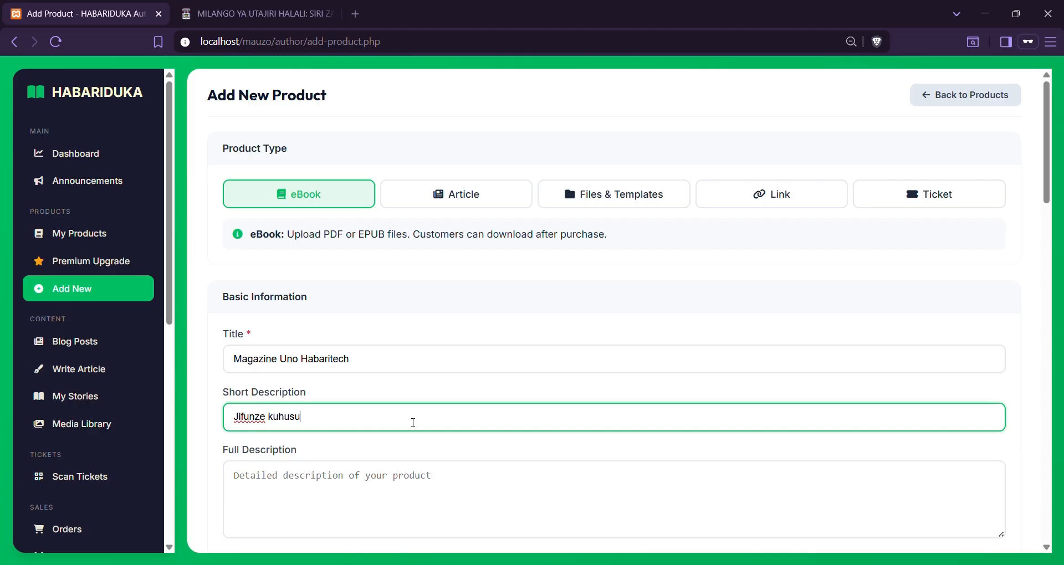
pyautogui.write('uwekezaji na ')
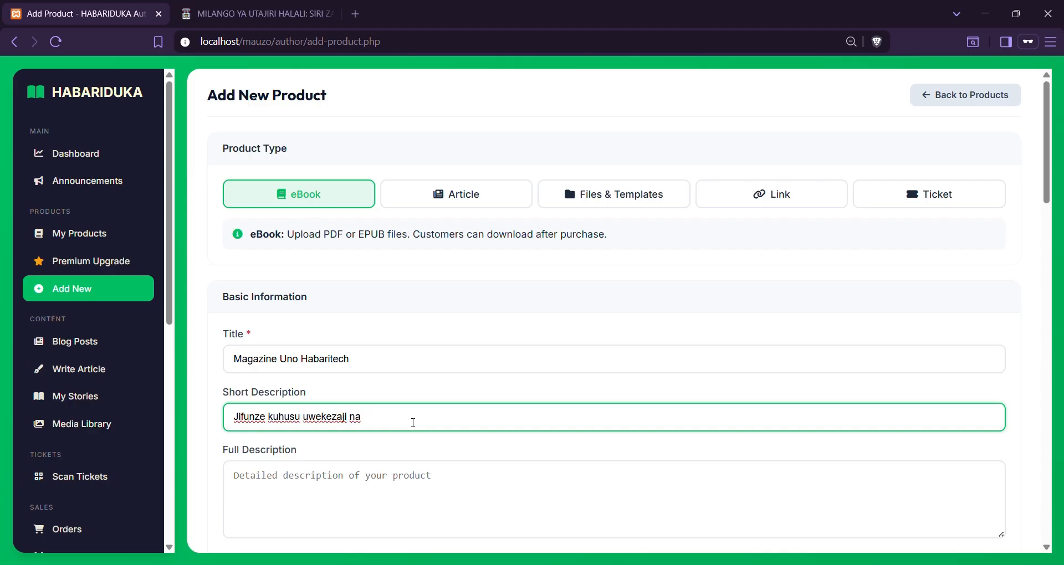
pyautogui.write('kutengeneza content ')
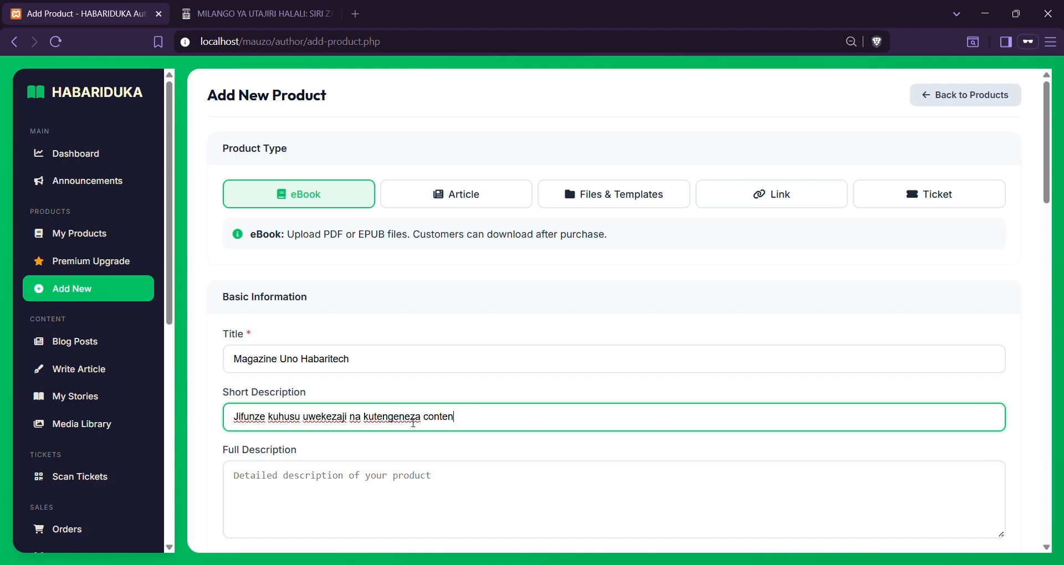
pyautogui.write('online/')
# Copy the Milango ya Utajiri Halali description and paste it into Full Description
pyautogui.click(288, 13)
pyautogui.scroll(-6, 345, 370)
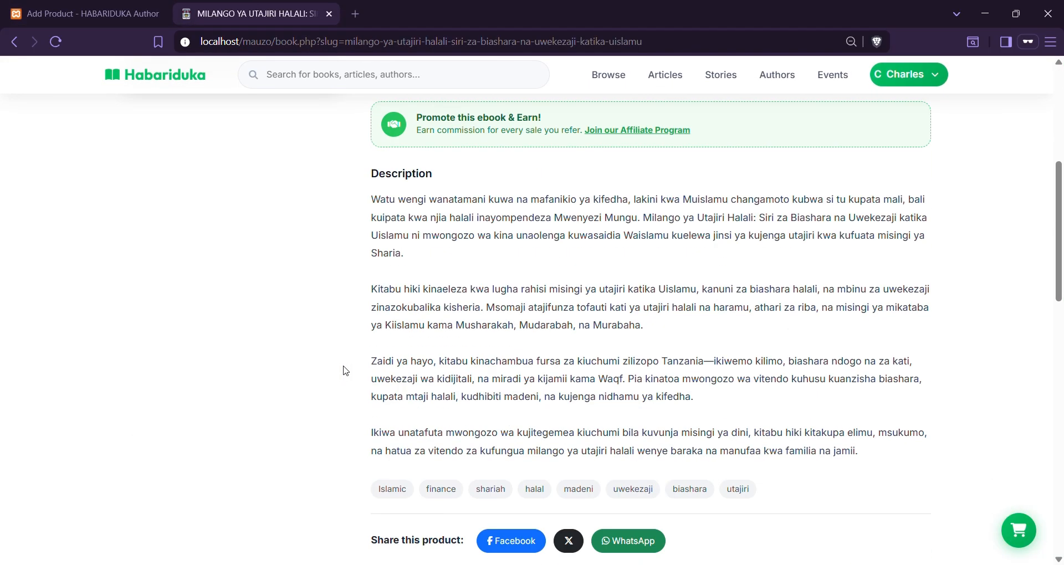
pyautogui.moveTo(371, 195); pyautogui.dragTo(878, 466)
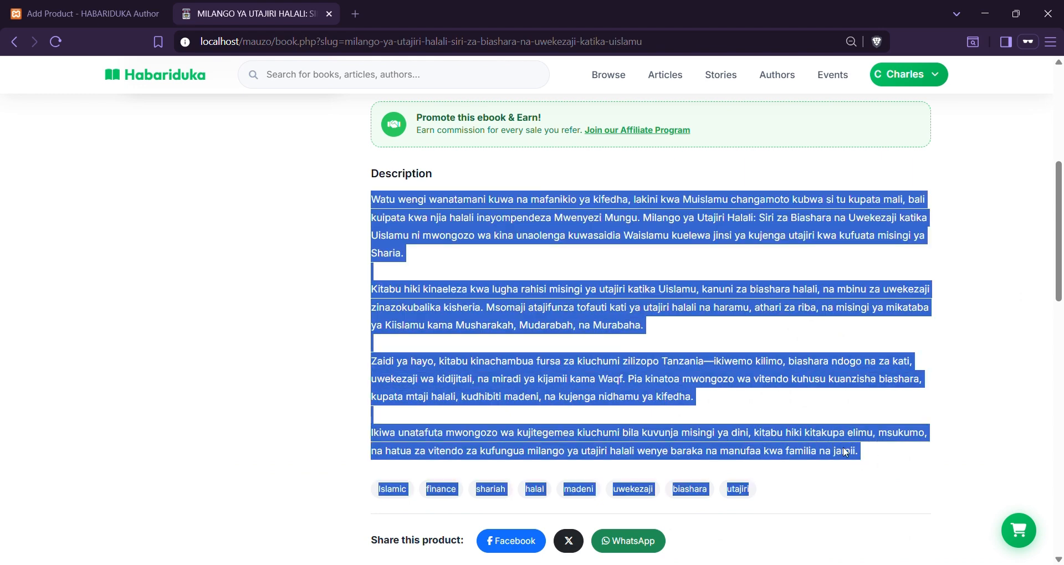
pyautogui.click(358, 234)
pyautogui.moveTo(370, 200); pyautogui.dragTo(875, 454)
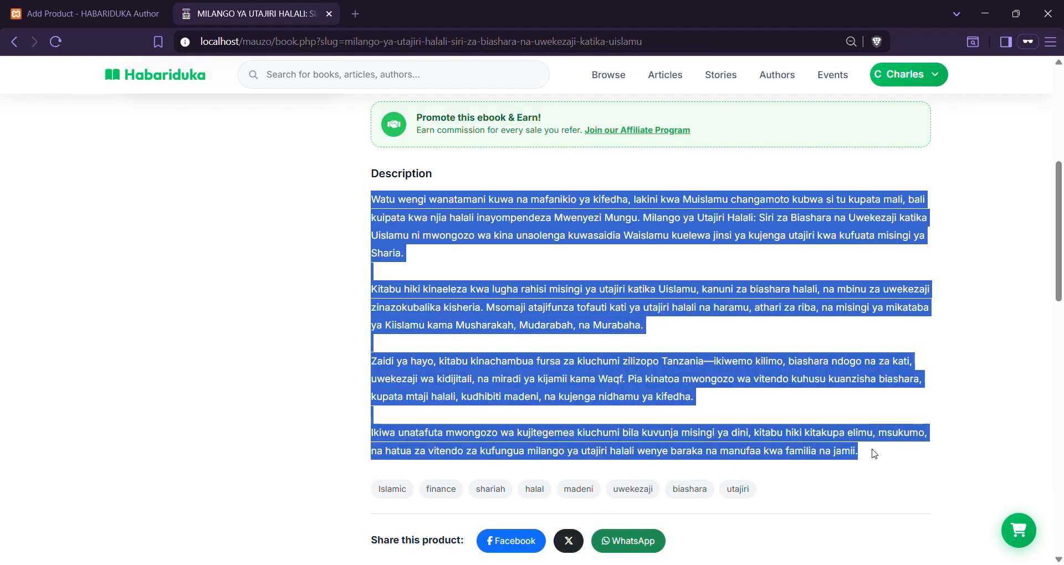
pyautogui.click(108, 21)
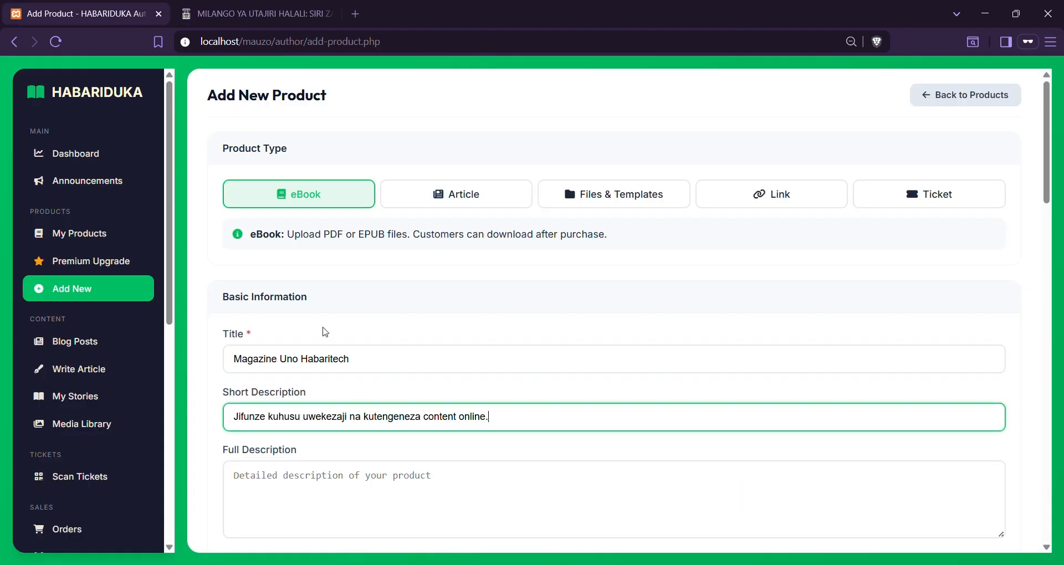
pyautogui.click(395, 515)
pyautogui.hotkey('ctrl', 'v')
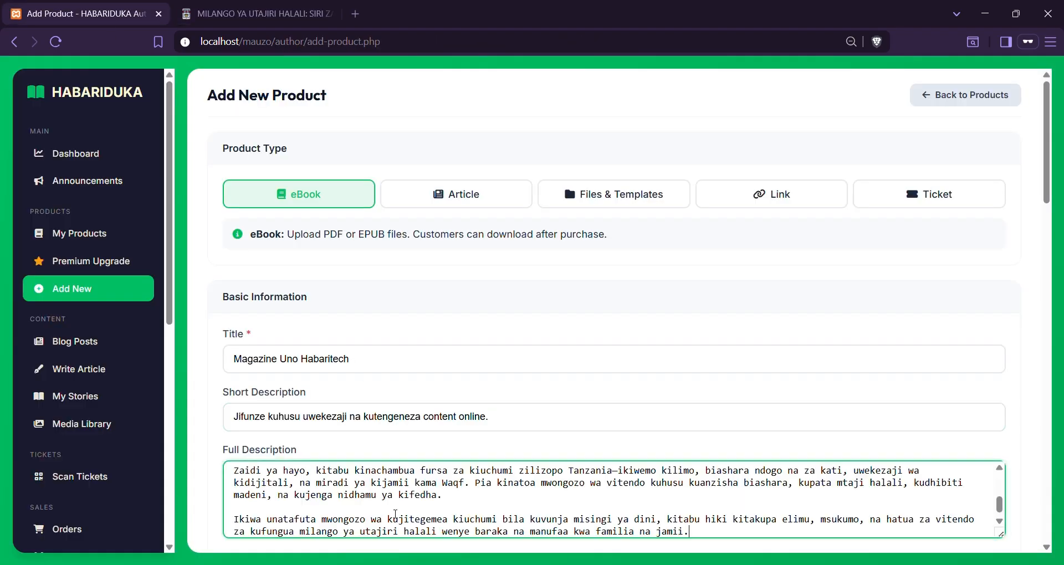
pyautogui.scroll(-2, 395, 471)
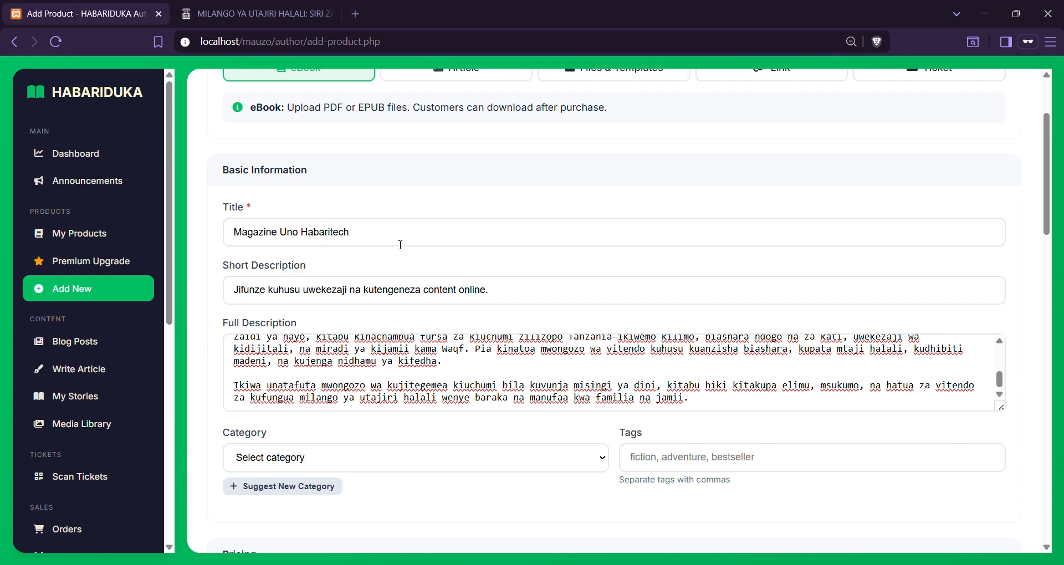
pyautogui.scroll(1, 415, 339)
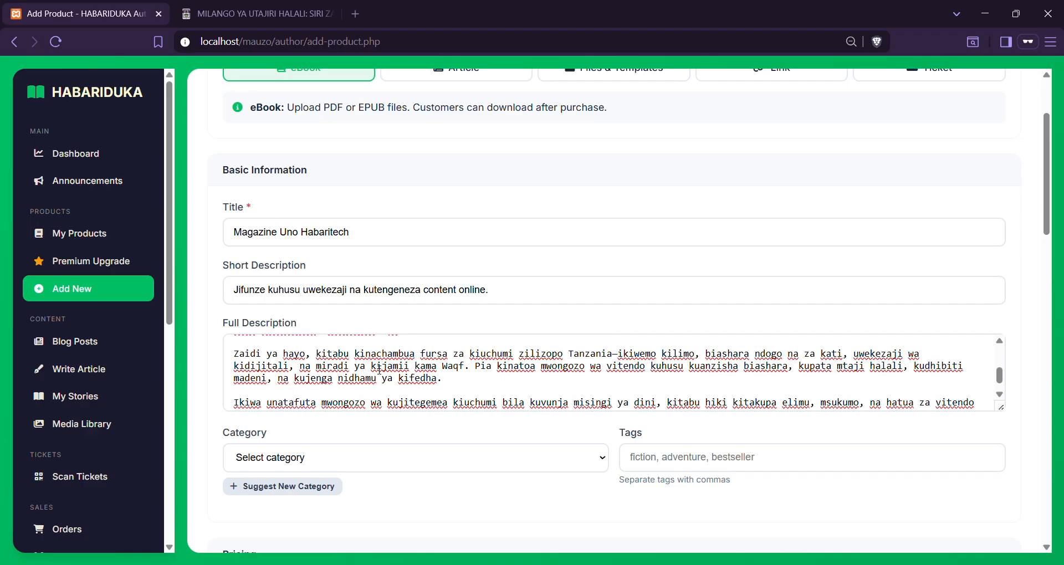
pyautogui.moveTo(415, 354); pyautogui.dragTo(516, 357)
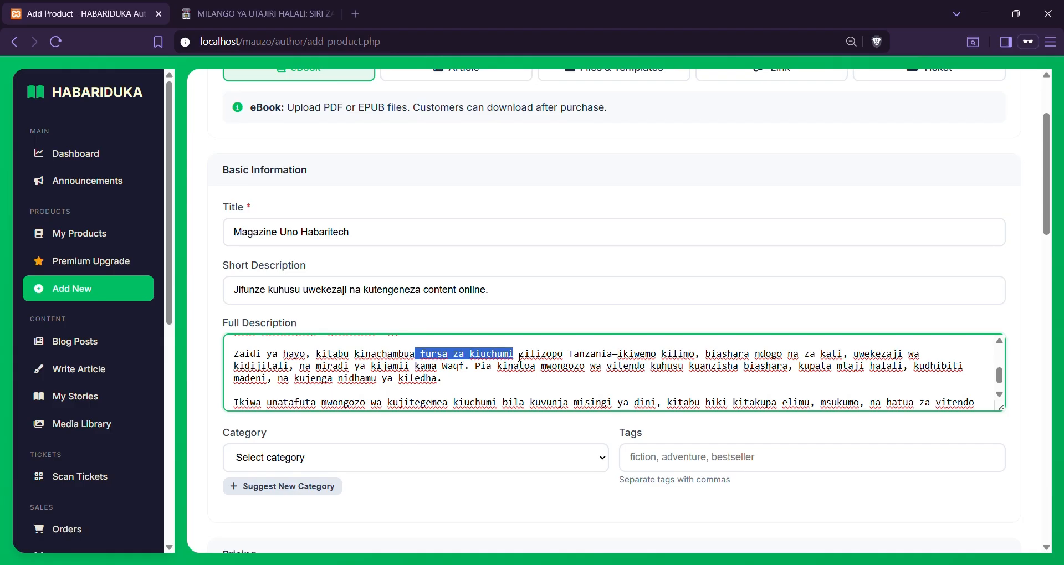
pyautogui.click(506, 418)
pyautogui.scroll(-2, 506, 419)
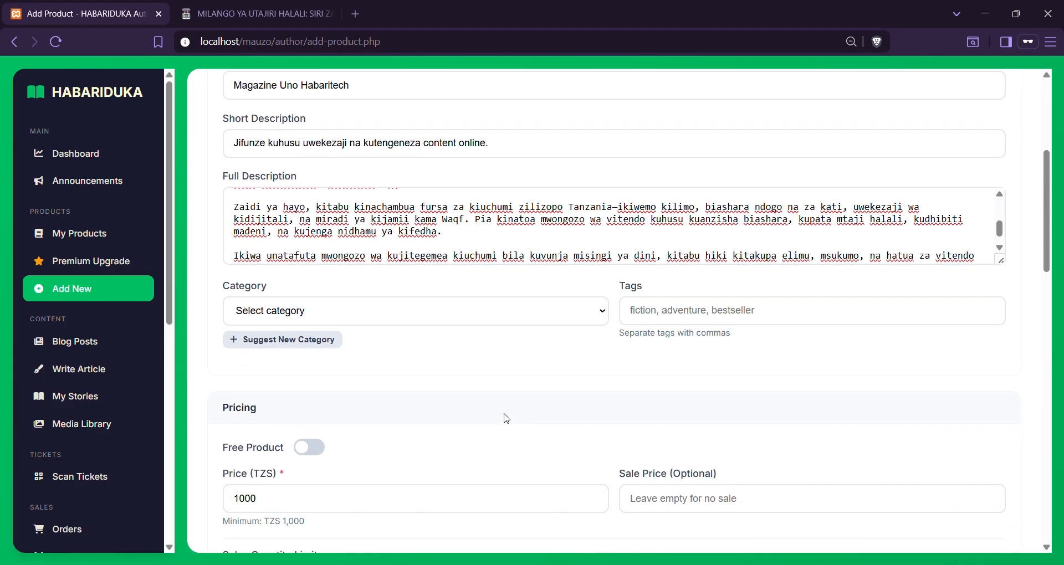
pyautogui.click(388, 315)
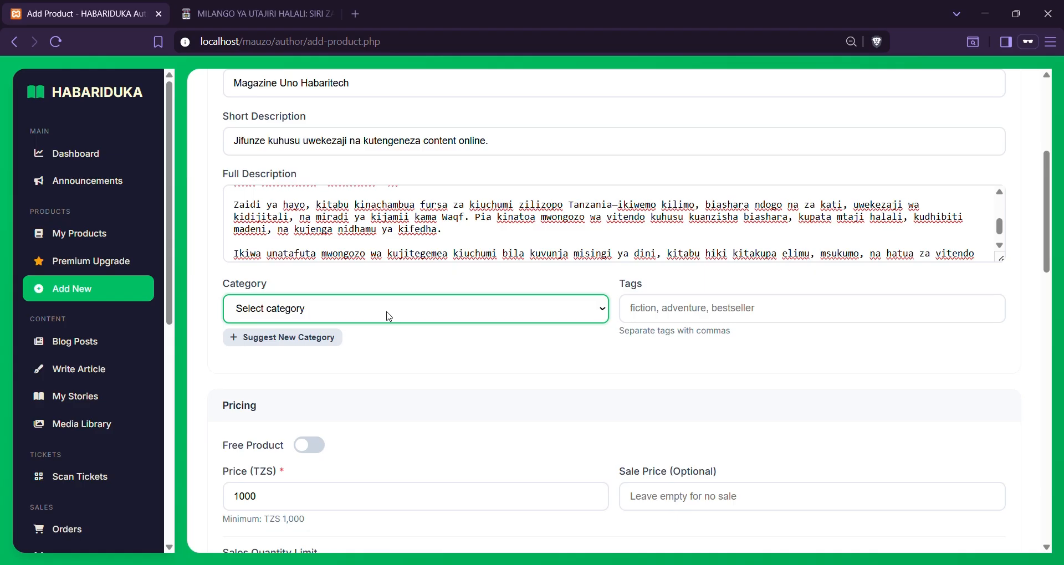
# Set the category to Education without suggesting a new one
pyautogui.click(319, 344)
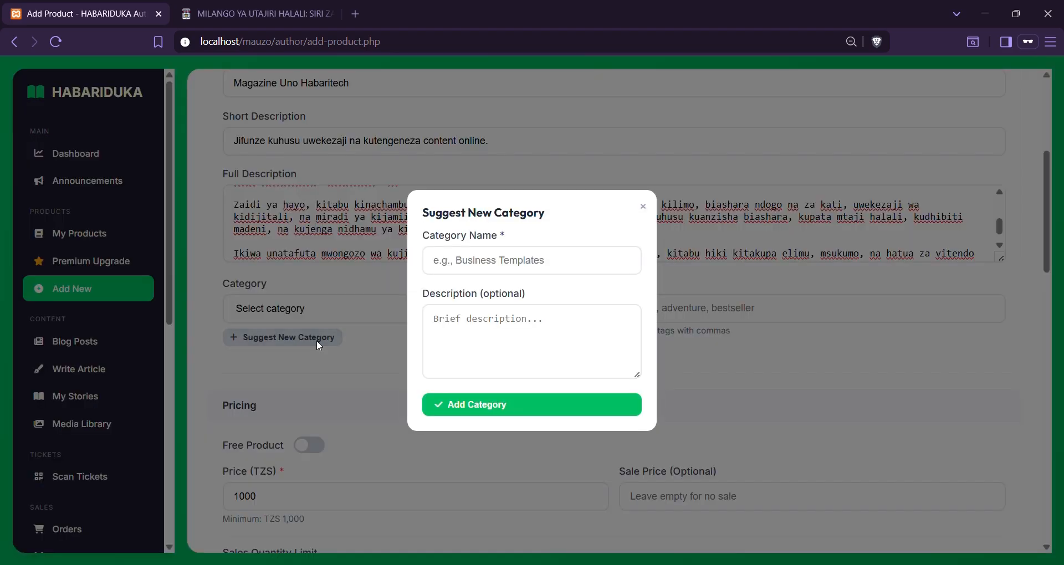
pyautogui.click(642, 208)
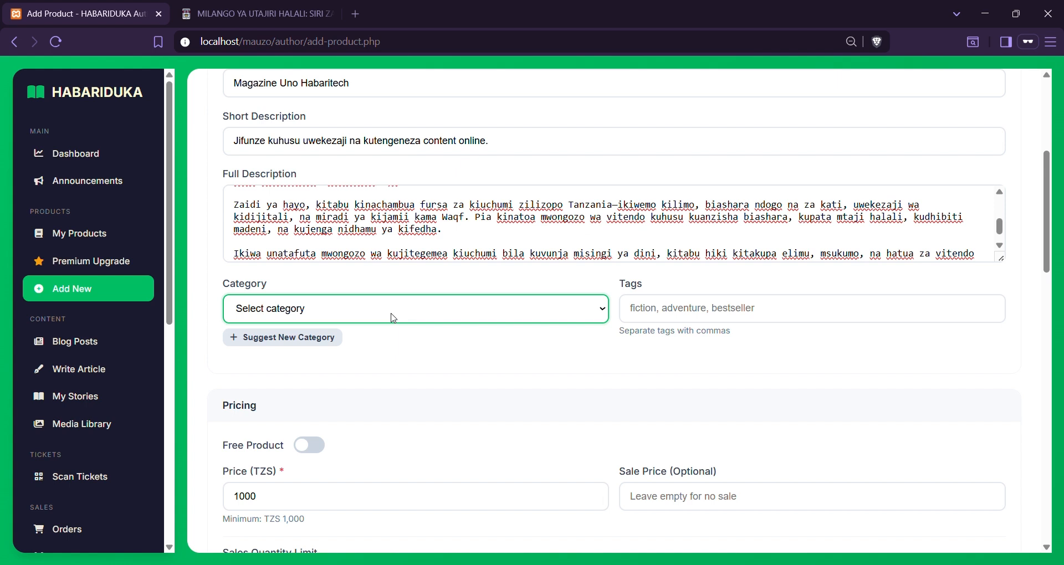
pyautogui.click(317, 114)
# Tag the eBook 'uchumi, DSE, uchumi binafsi'
pyautogui.click(828, 317)
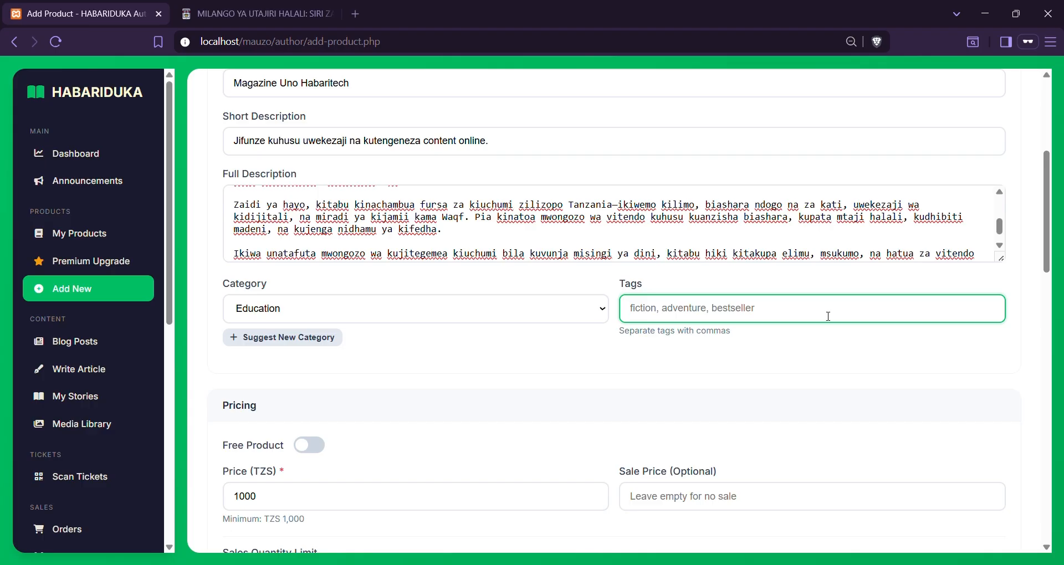
pyautogui.write('uch')
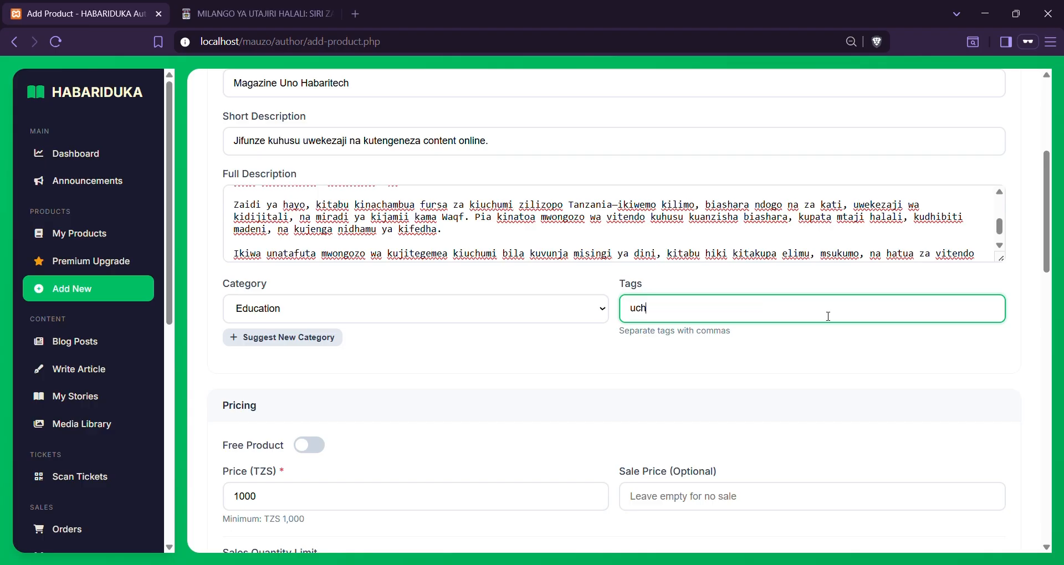
pyautogui.write('umi,')
pyautogui.press('BackSpace')
pyautogui.press('BackSpace')
pyautogui.write(', DSE, uchumi bina')
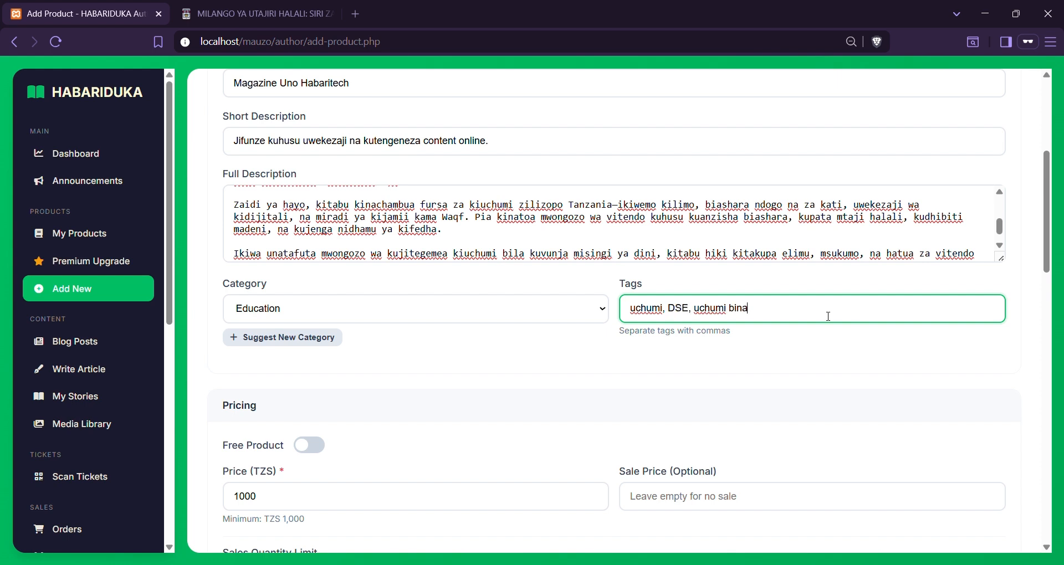
pyautogui.write('fsi')
pyautogui.click(778, 339)
# Clear the 1000 price, mark the eBook as a Free Product, and return to Milango ya Utajiri Halali
pyautogui.scroll(-3, 779, 339)
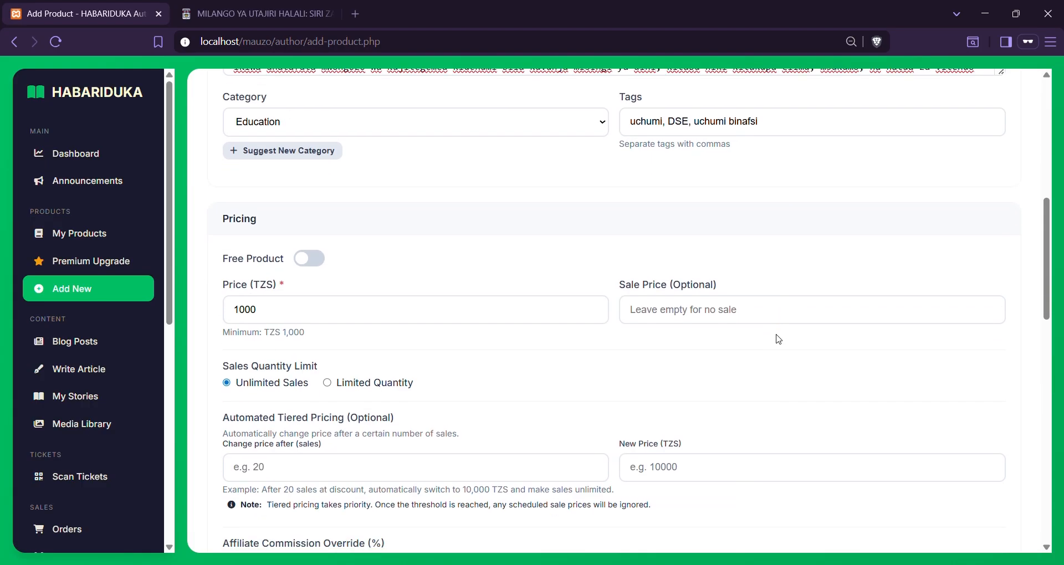
pyautogui.scroll(-1, 777, 337)
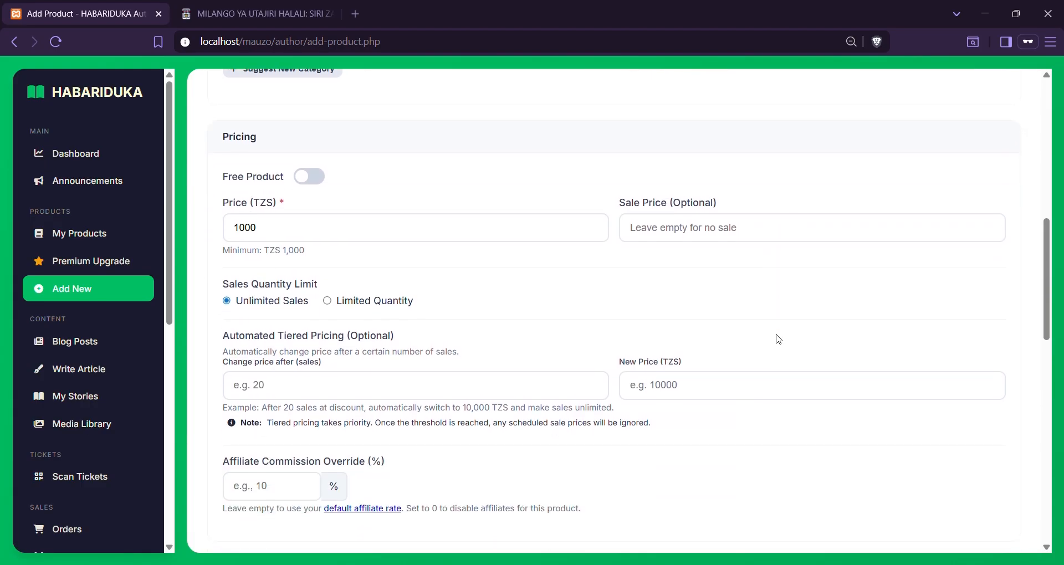
pyautogui.scroll(-1, 539, 316)
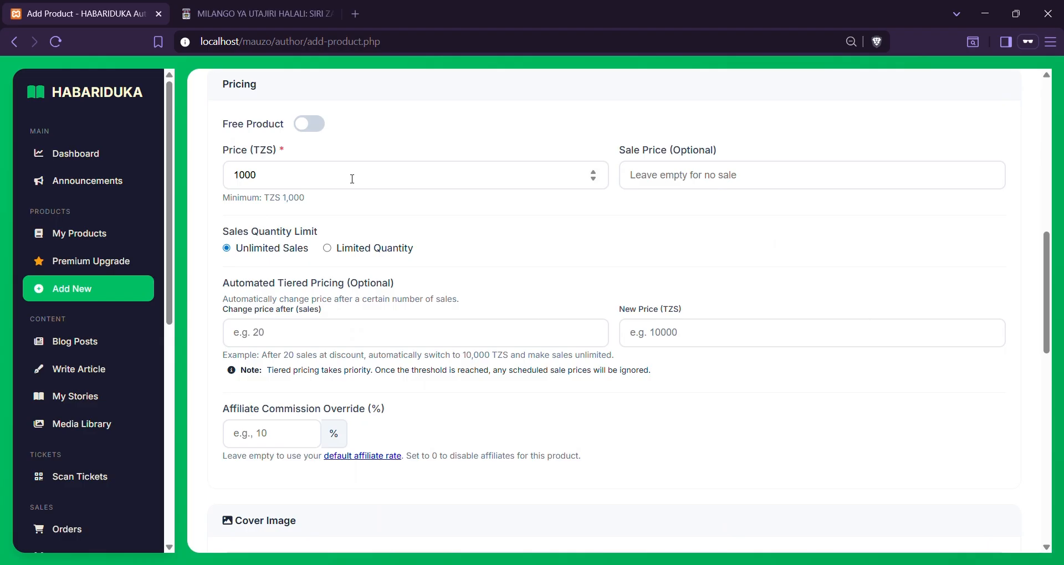
pyautogui.moveTo(224, 198); pyautogui.dragTo(314, 199)
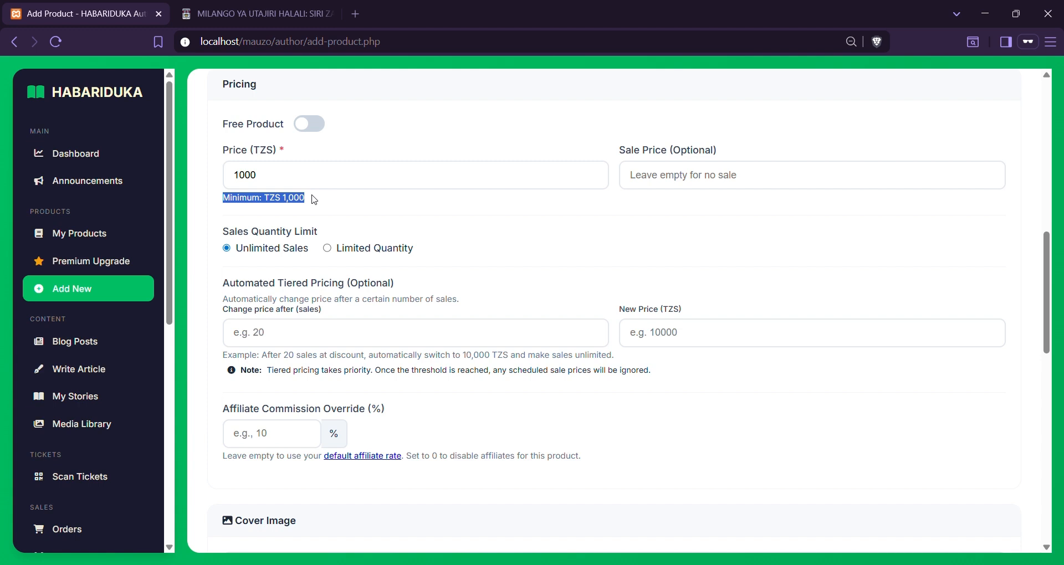
pyautogui.click(306, 177)
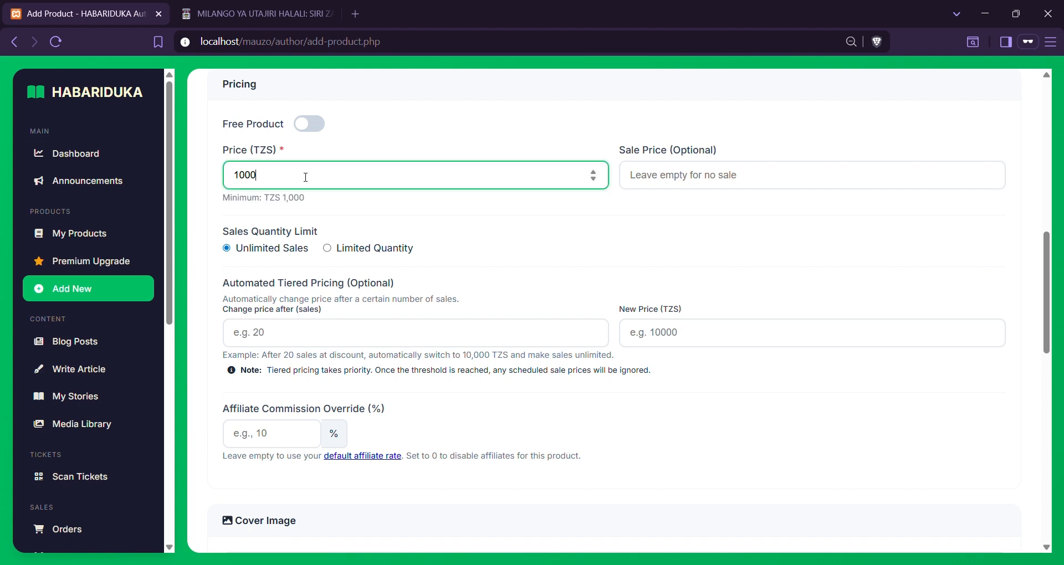
pyautogui.press('BackSpace')
pyautogui.press('BackSpace')
pyautogui.press('BackSpace')
pyautogui.press('BackSpace')
pyautogui.click(315, 131)
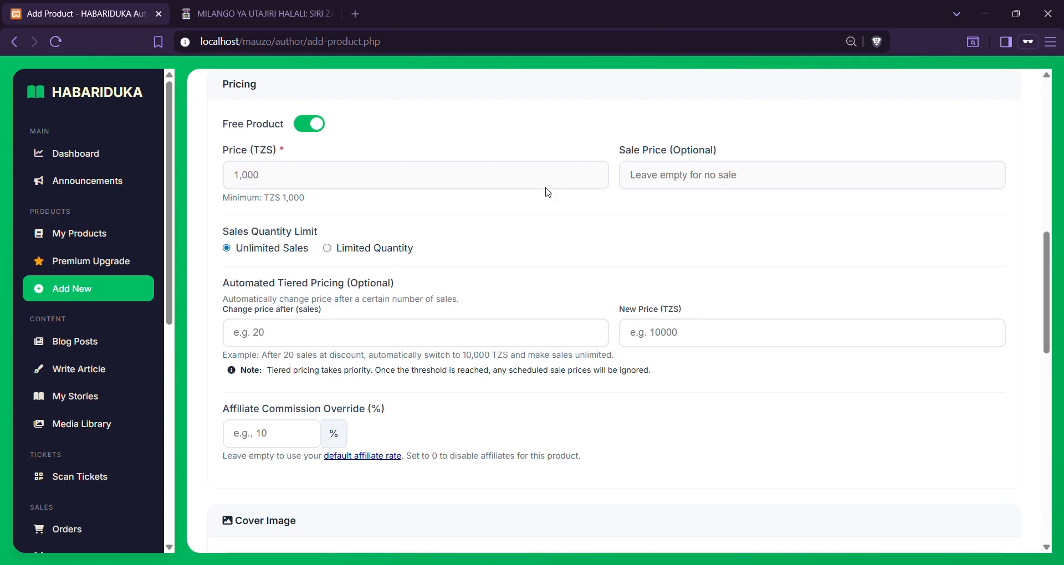
pyautogui.click(254, 13)
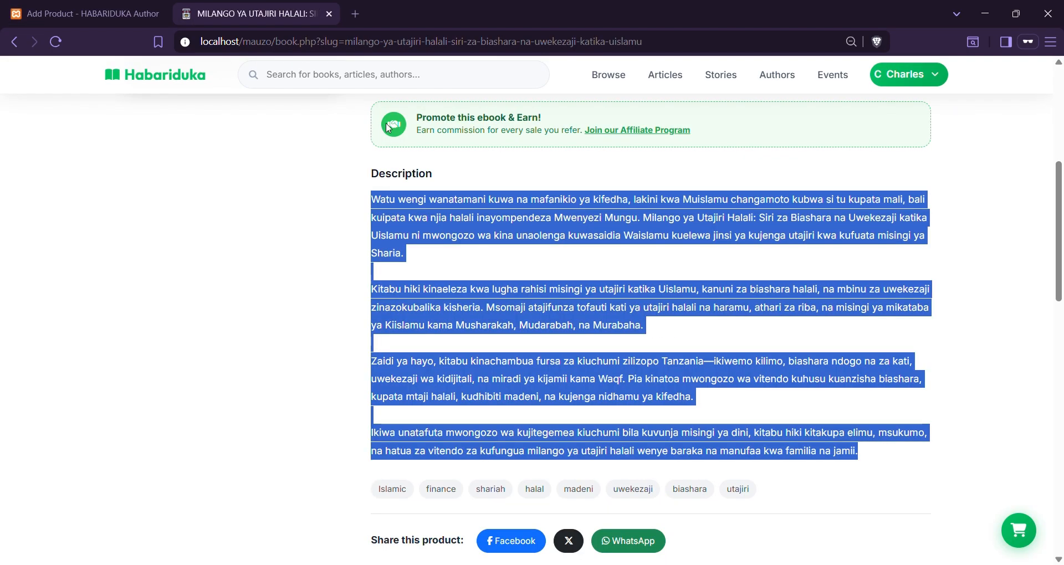
# Browse the catalog to view the free RESTAURANT MENU ebook, then return to the pricing form
pyautogui.click(609, 77)
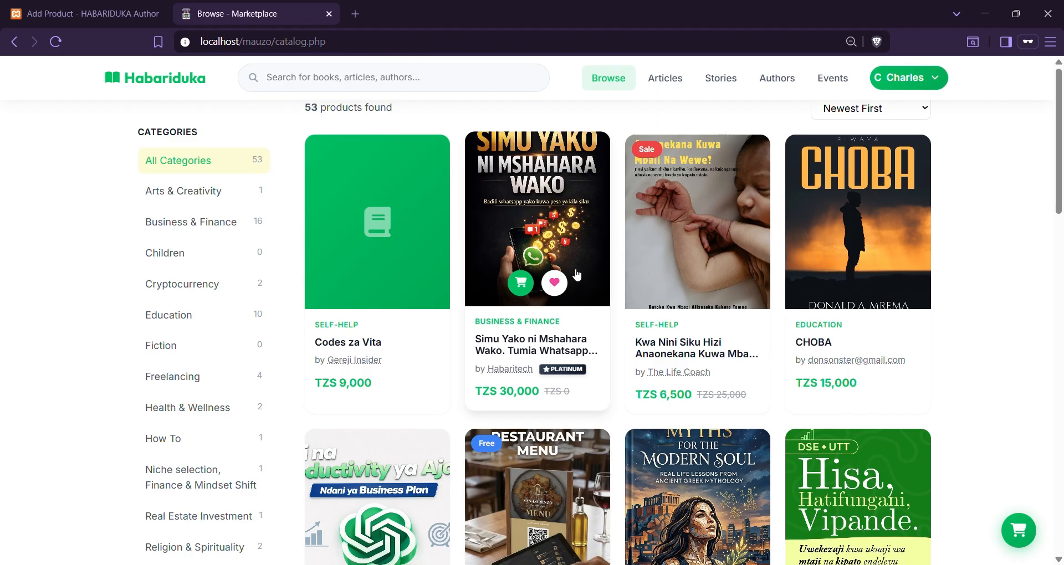
pyautogui.scroll(-3, 845, 399)
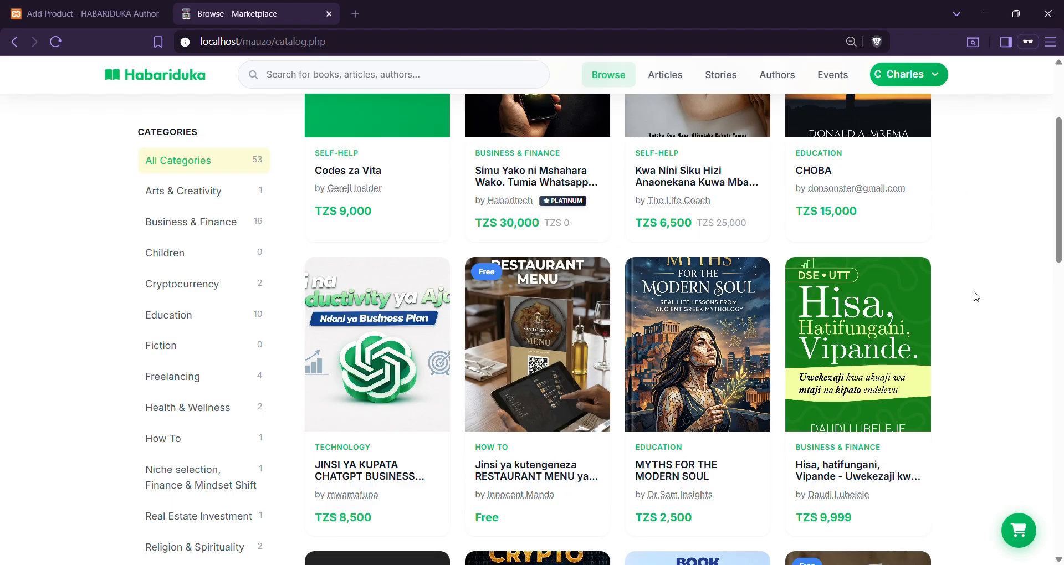
pyautogui.scroll(-1, 976, 296)
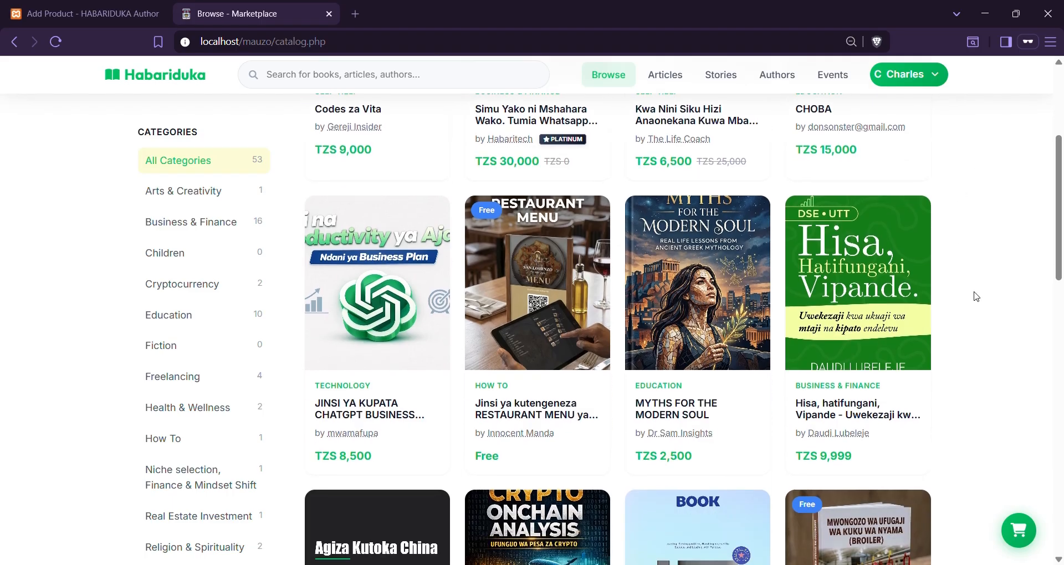
pyautogui.click(519, 423)
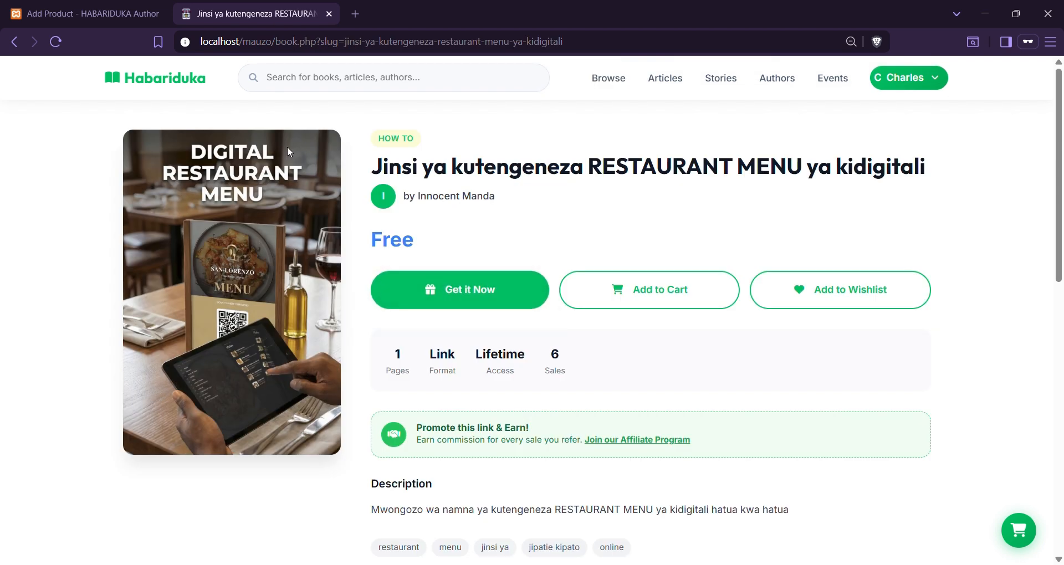
pyautogui.click(83, 13)
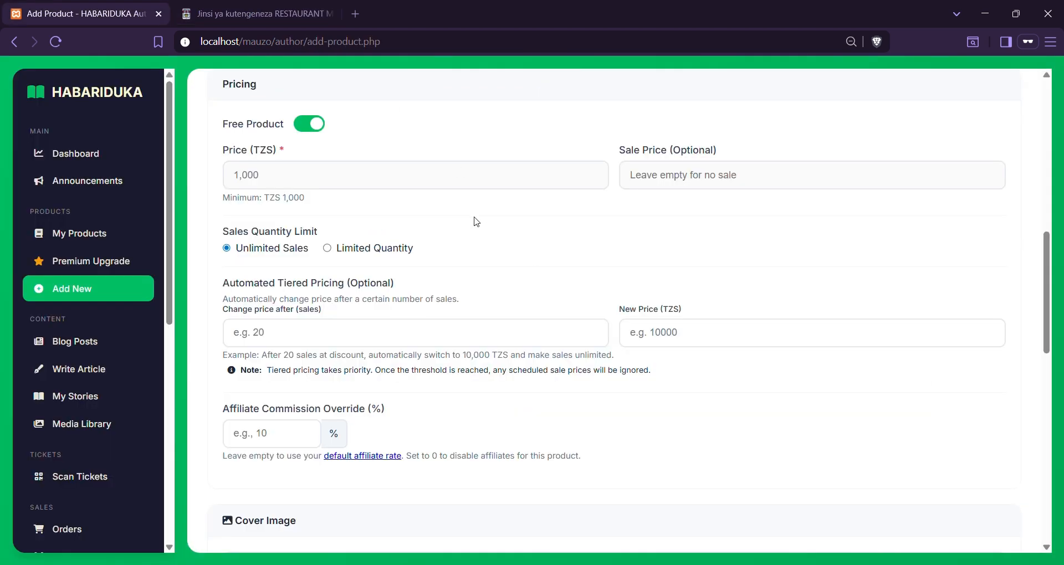
# Turn off Free Product and set the regular price to TZS 50000
pyautogui.click(312, 130)
pyautogui.click(304, 184)
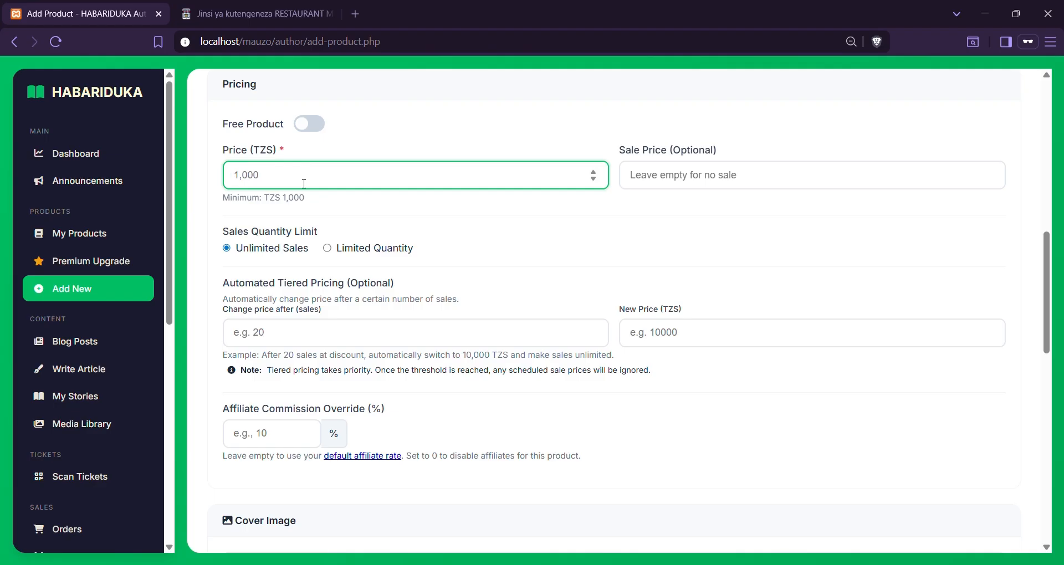
pyautogui.write('5000')
pyautogui.press('BackSpace')
pyautogui.press('BackSpace')
pyautogui.press('BackSpace')
pyautogui.write('0')
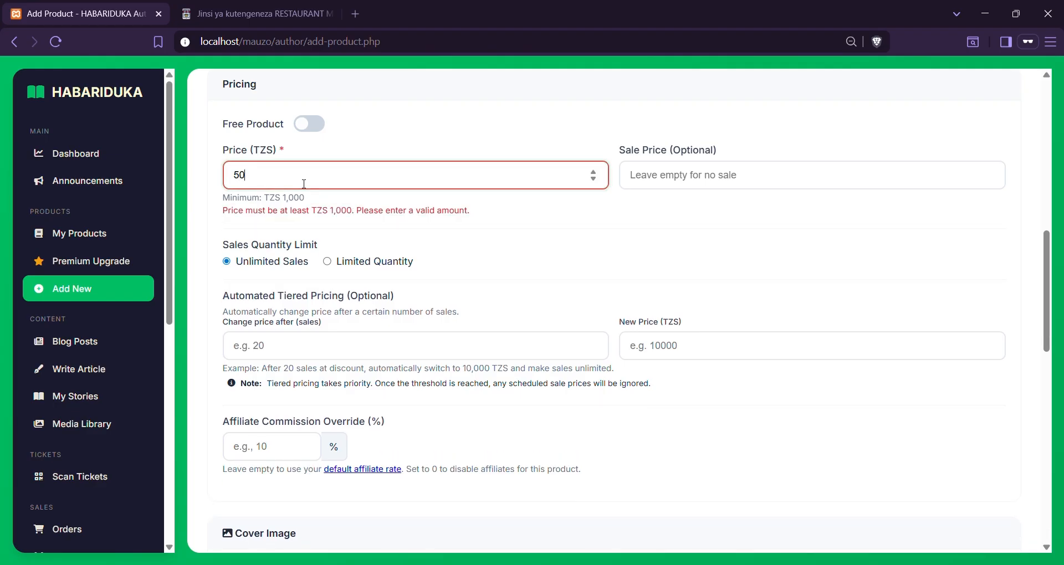
pyautogui.write('000')
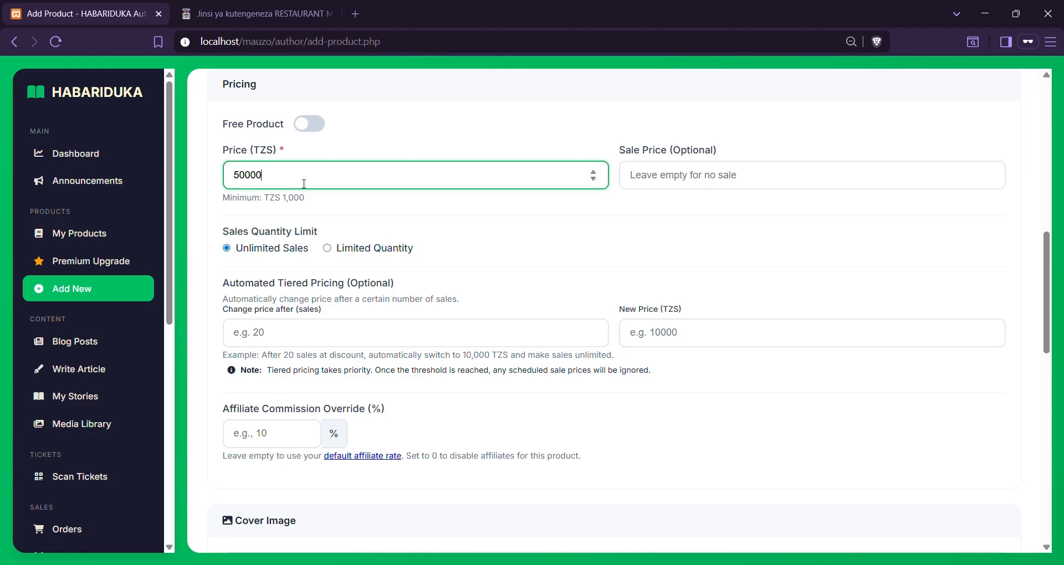
pyautogui.click(574, 211)
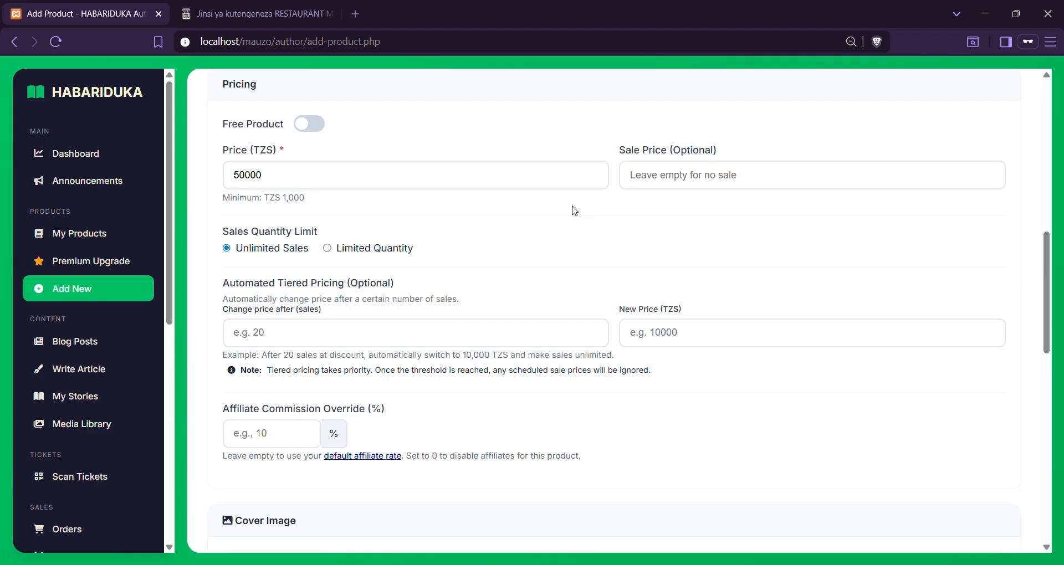
# Enter a sale price of 20000
pyautogui.click(677, 186)
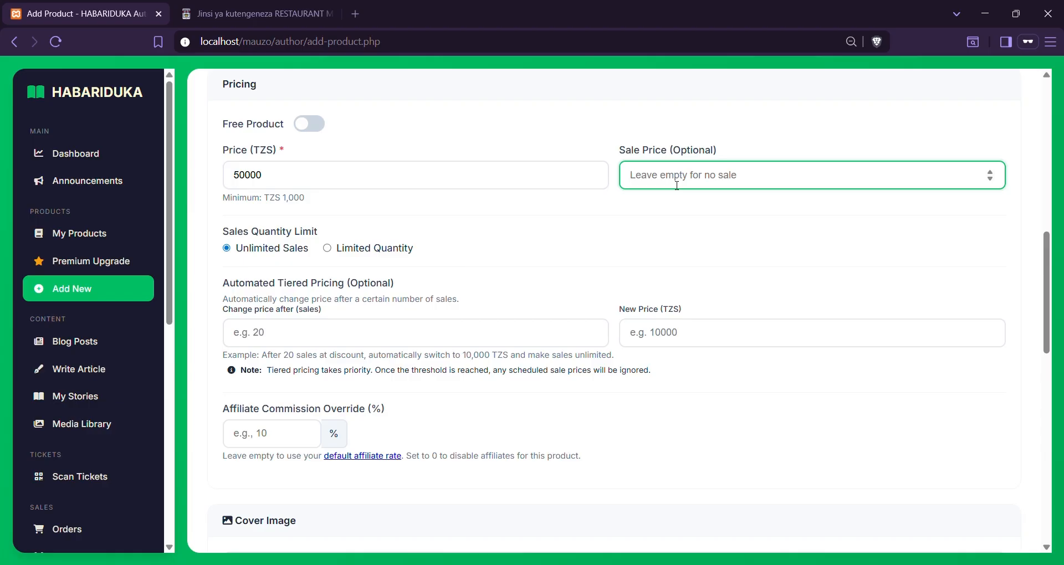
pyautogui.write('200')
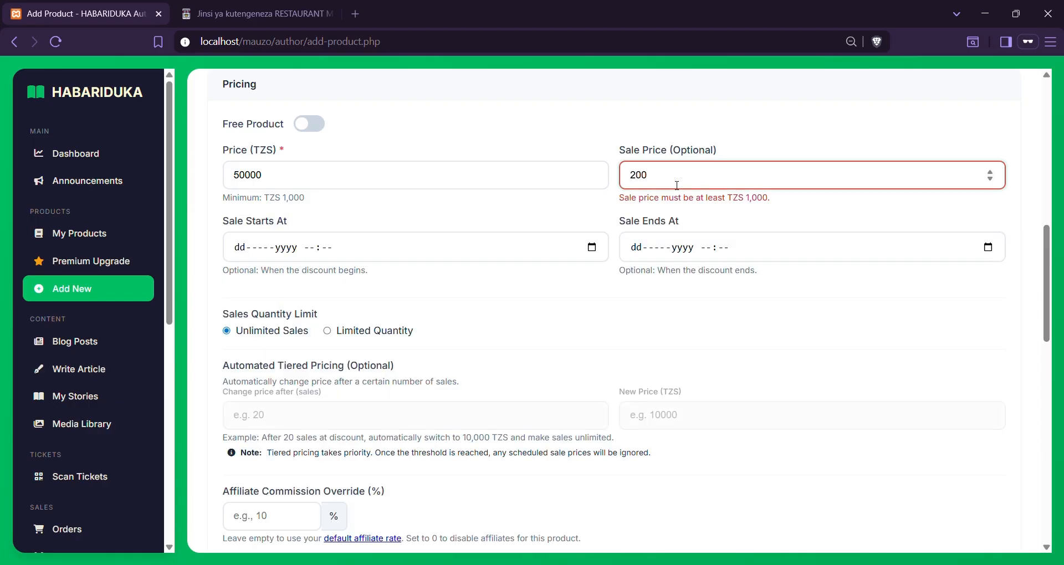
pyautogui.write('00')
pyautogui.press('BackSpace')
pyautogui.press('BackSpace')
pyautogui.press('BackSpace')
pyautogui.press('BackSpace')
pyautogui.press('BackSpace')
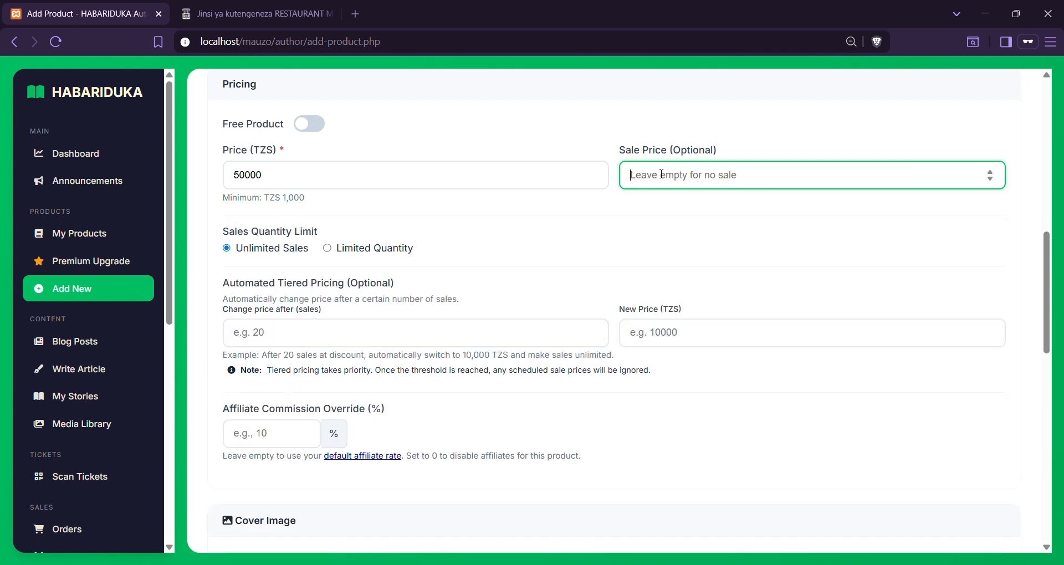
pyautogui.write('20000')
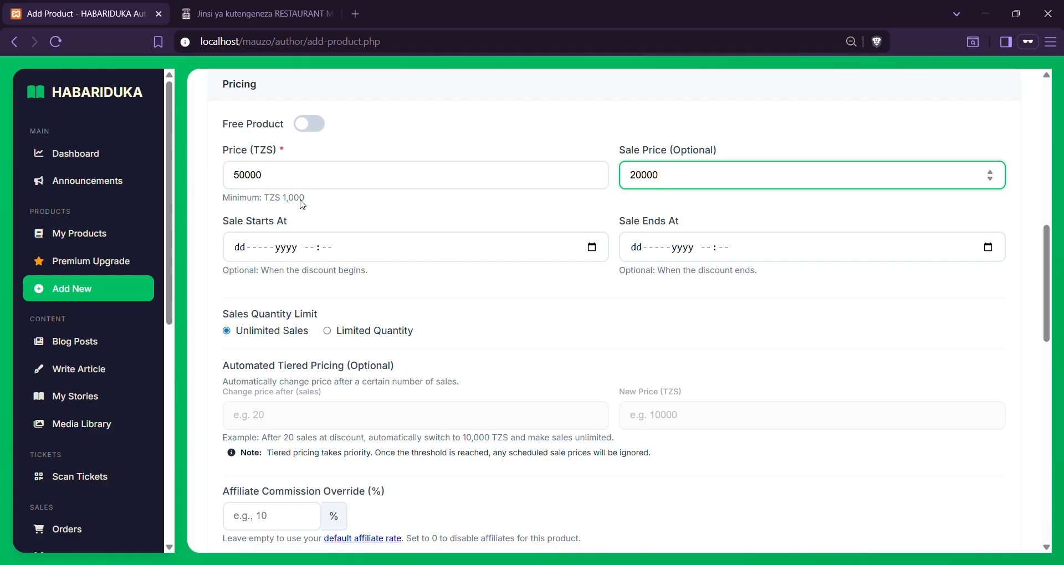
# Set the sale to run from 22-Apr-2026 09:30 to 30-Apr-2026 09:31
pyautogui.moveTo(223, 221); pyautogui.dragTo(289, 225)
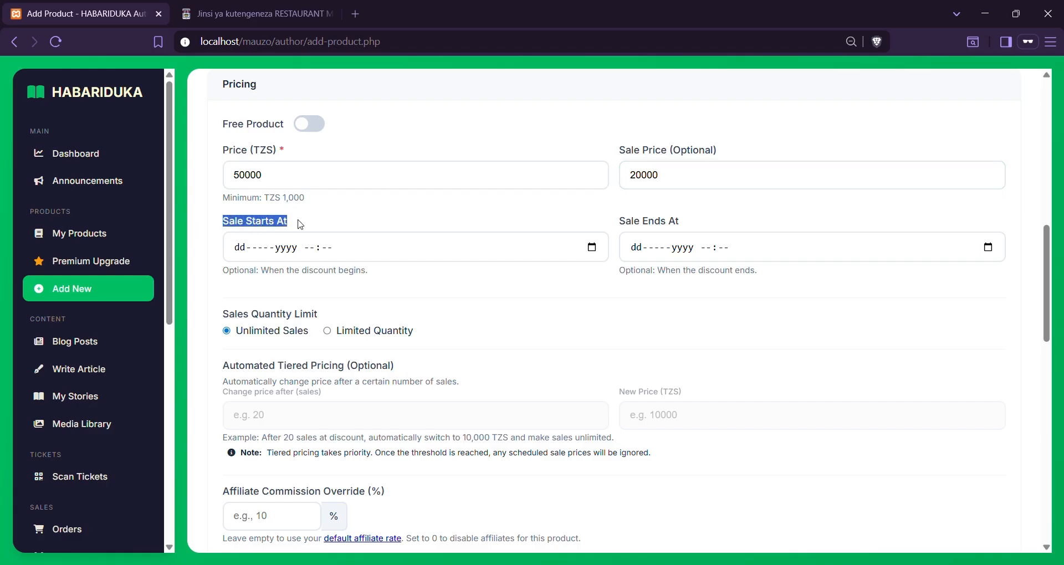
pyautogui.moveTo(619, 222); pyautogui.dragTo(671, 223)
pyautogui.click(683, 226)
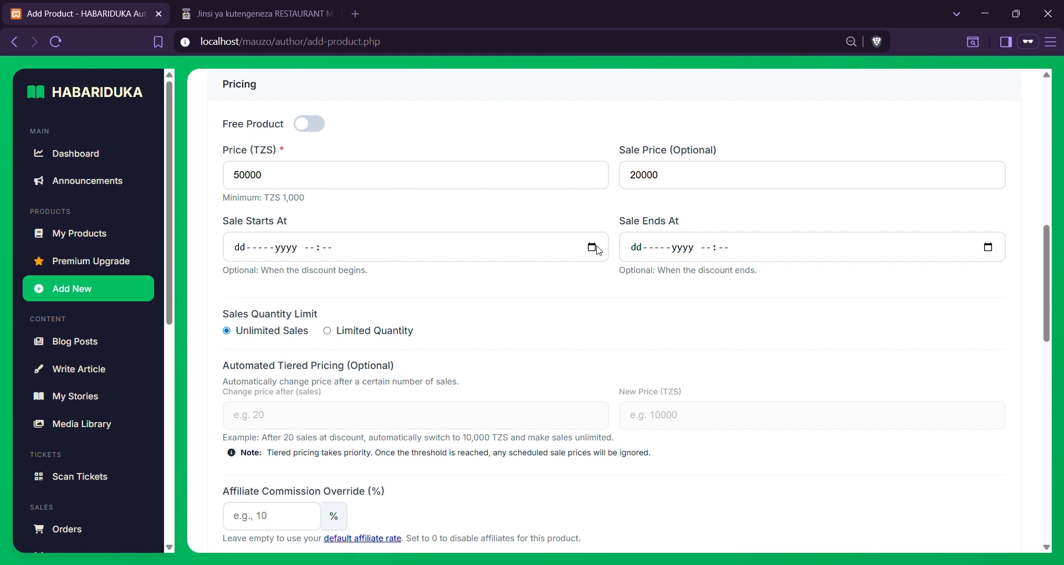
pyautogui.click(297, 373)
pyautogui.click(711, 391)
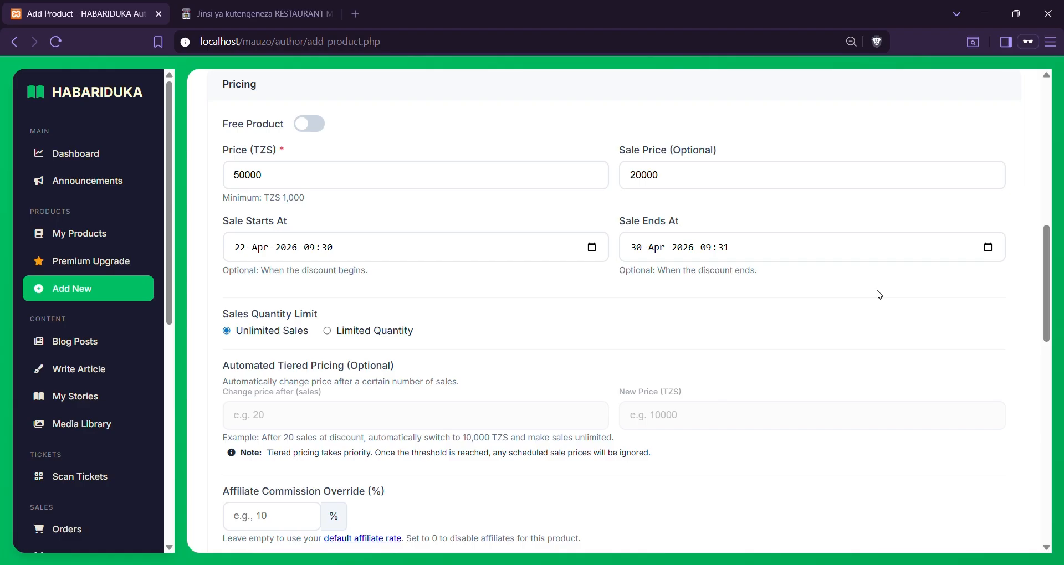
# Review the 50000 regular and 20000 sale prices, then go to the storefront book page
pyautogui.moveTo(659, 175); pyautogui.dragTo(629, 175)
pyautogui.moveTo(364, 172); pyautogui.dragTo(218, 175)
pyautogui.click(737, 179)
pyautogui.moveTo(702, 183); pyautogui.dragTo(629, 177)
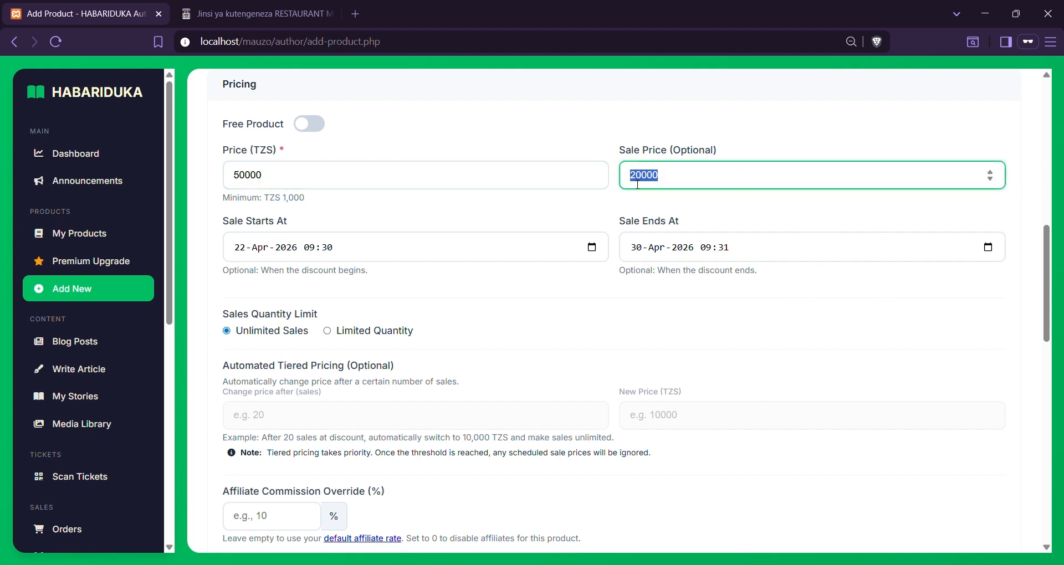
pyautogui.click(264, 22)
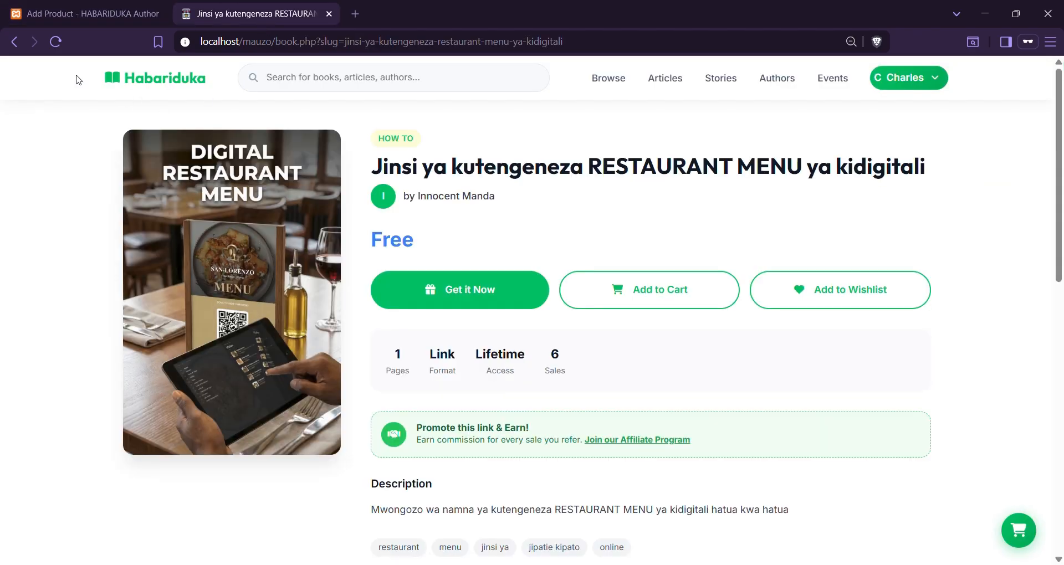
# Open the discounted Kwa Nini Siku Hizi book from the catalog and note its struck-out TZS 25,000 price
pyautogui.click(14, 42)
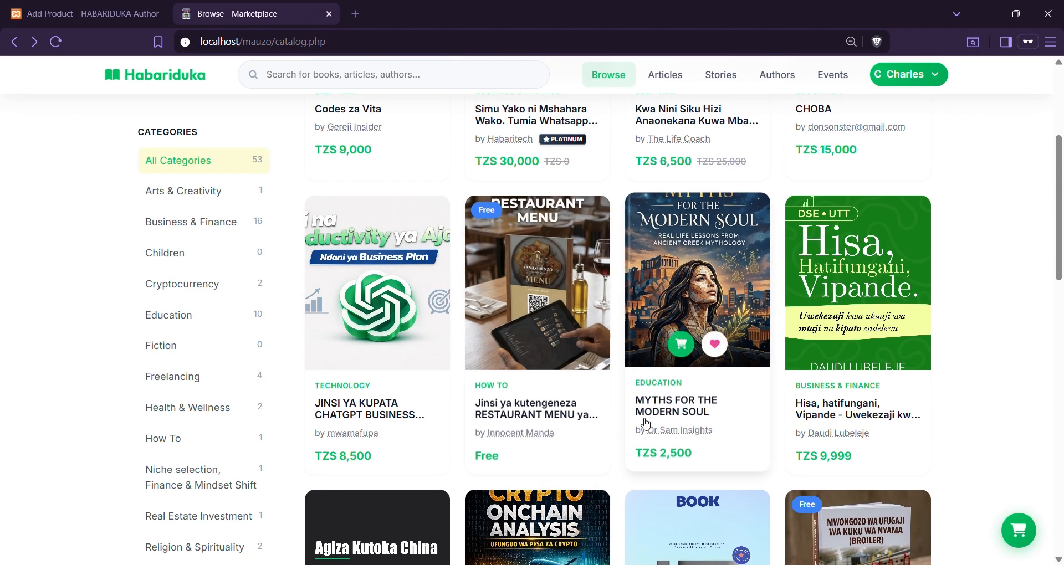
pyautogui.scroll(3, 646, 424)
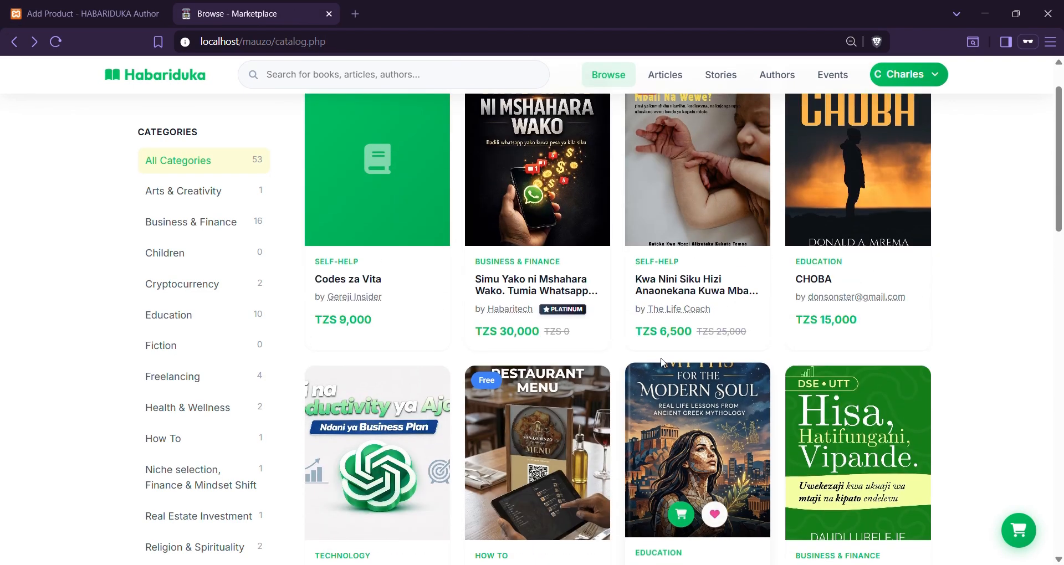
pyautogui.click(678, 292)
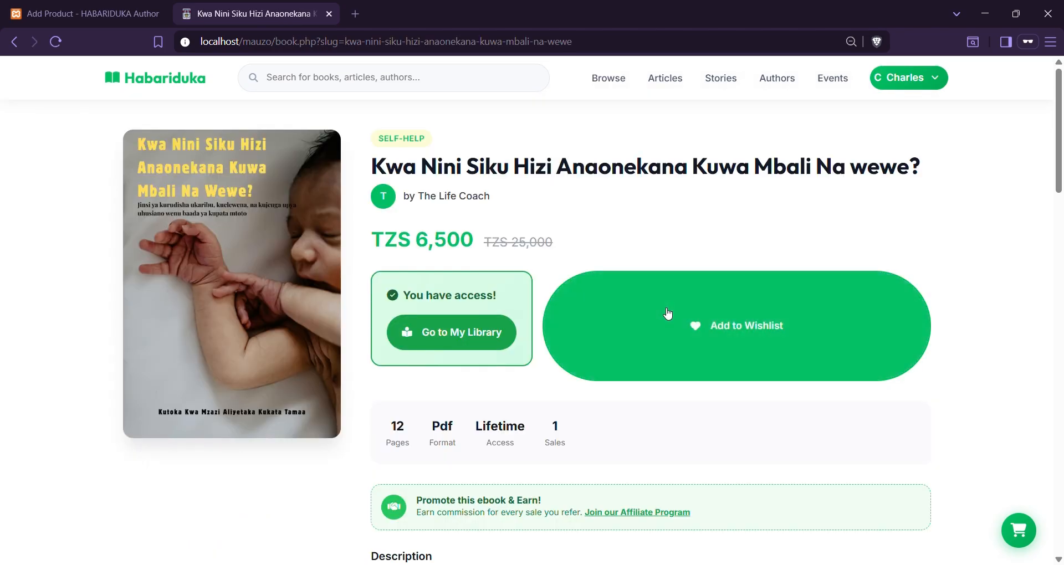
pyautogui.moveTo(550, 248); pyautogui.dragTo(491, 253)
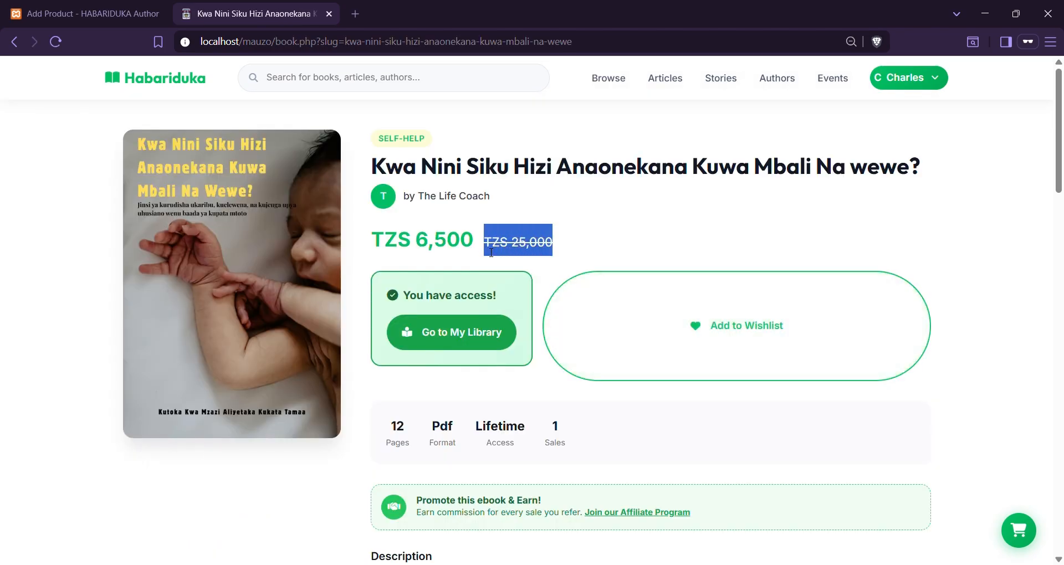
# Compare that book's 6,500 current price with the form's 50000 regular and 20000 sale prices
pyautogui.click(118, 6)
pyautogui.doubleClick(272, 182)
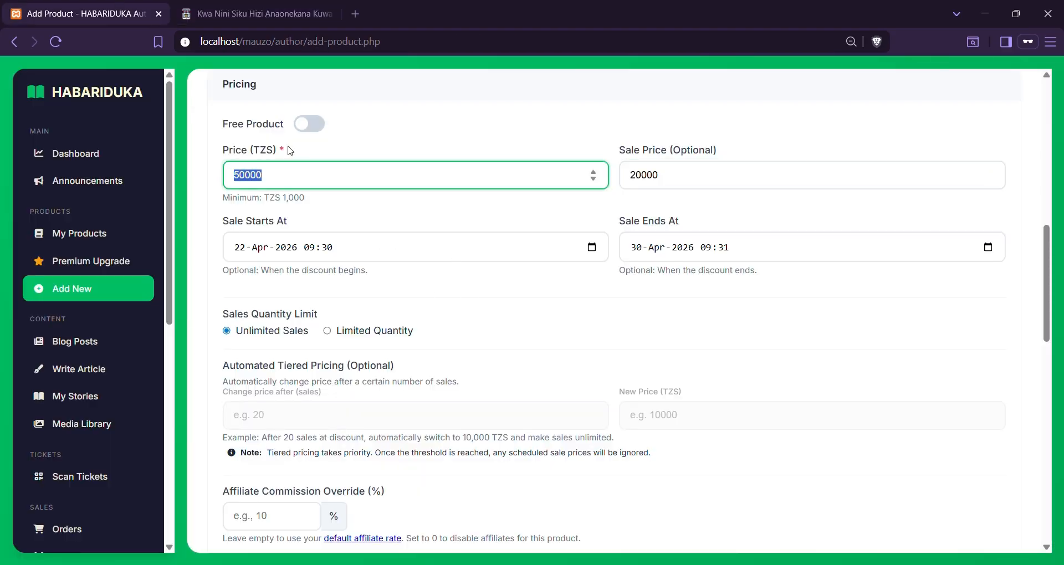
pyautogui.click(263, 11)
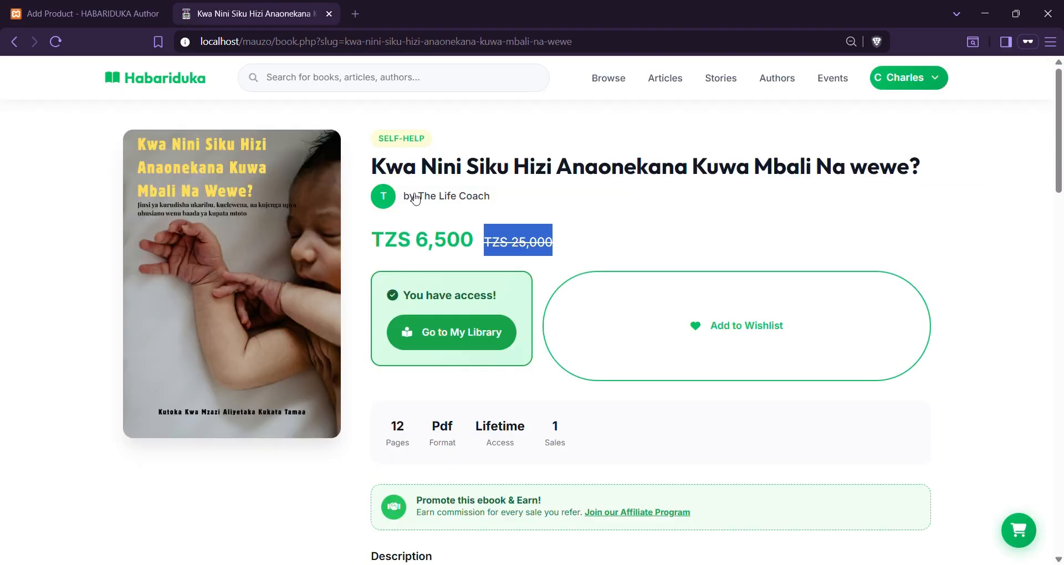
pyautogui.moveTo(415, 241); pyautogui.dragTo(472, 247)
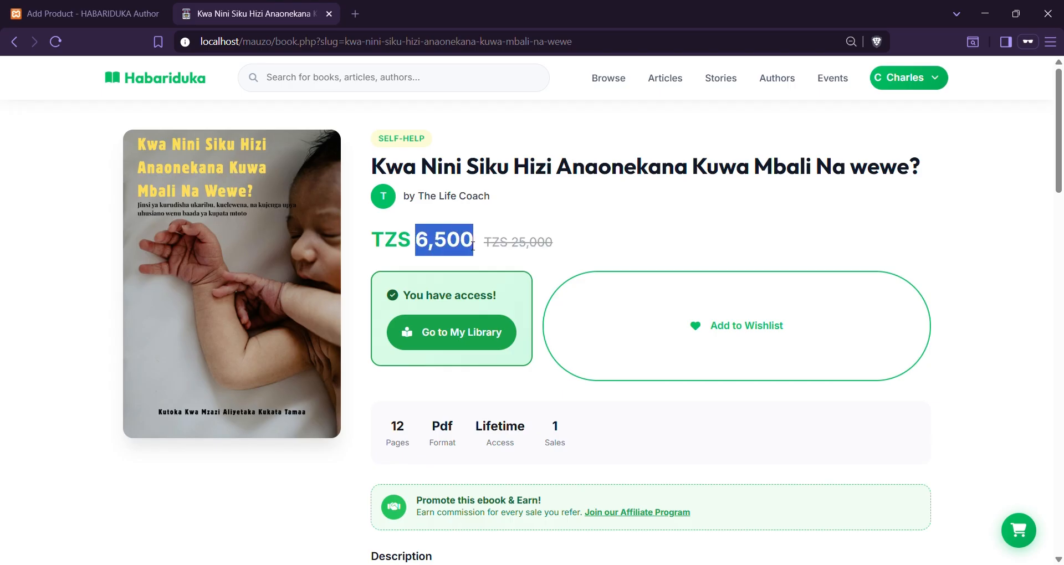
pyautogui.click(77, 13)
pyautogui.click(680, 180)
pyautogui.moveTo(679, 180); pyautogui.dragTo(626, 178)
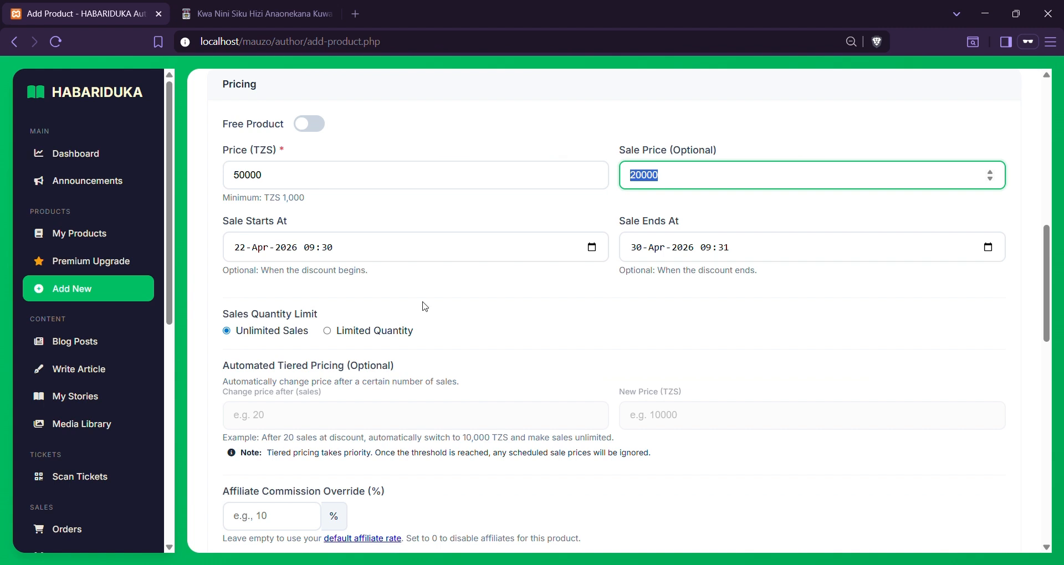
# Re-enter the sale price as 20000 and switch the sales limit to Limited Quantity
pyautogui.click(387, 299)
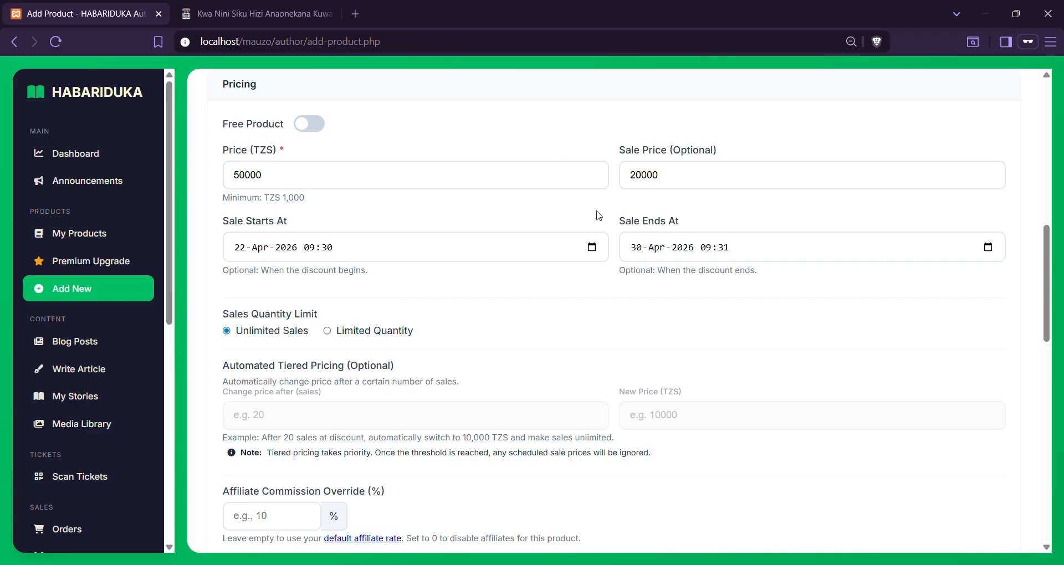
pyautogui.moveTo(712, 188); pyautogui.dragTo(583, 189)
pyautogui.press('BackSpace')
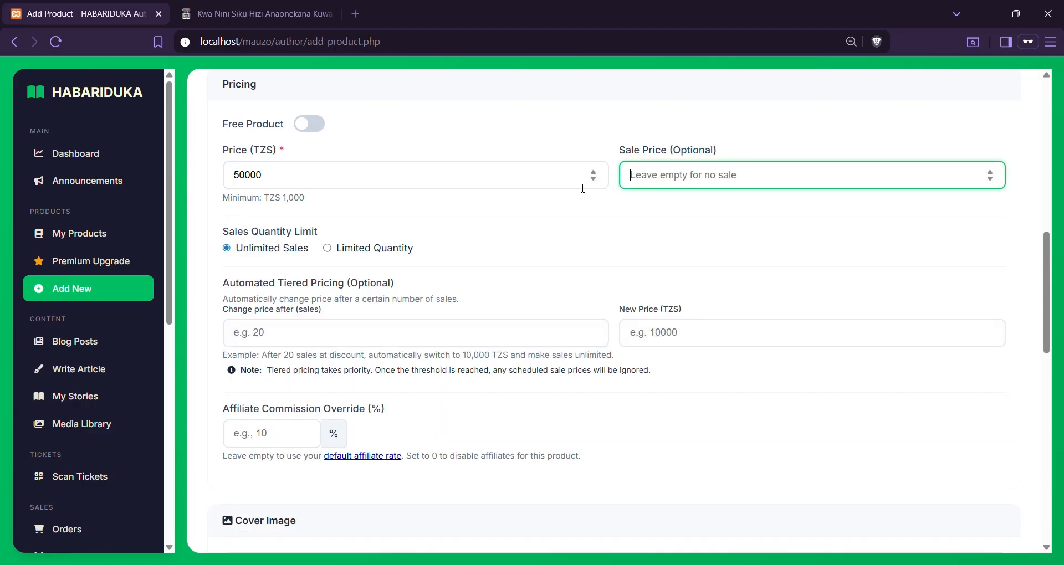
pyautogui.write('2')
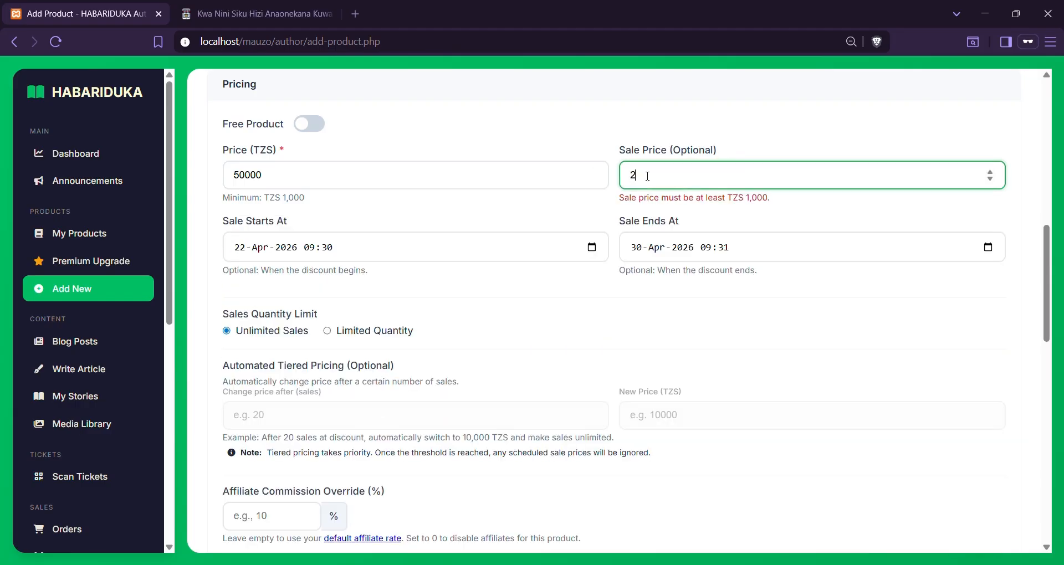
pyautogui.write('0000')
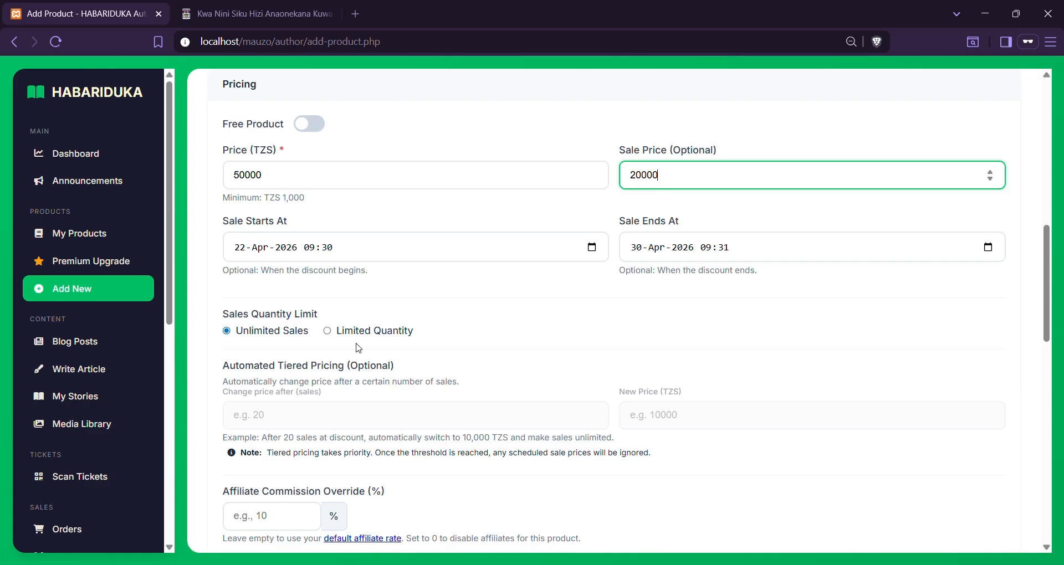
pyautogui.click(328, 331)
# Cap sales at 100 copies and read the quantity limit explanation
pyautogui.click(308, 365)
pyautogui.write('100')
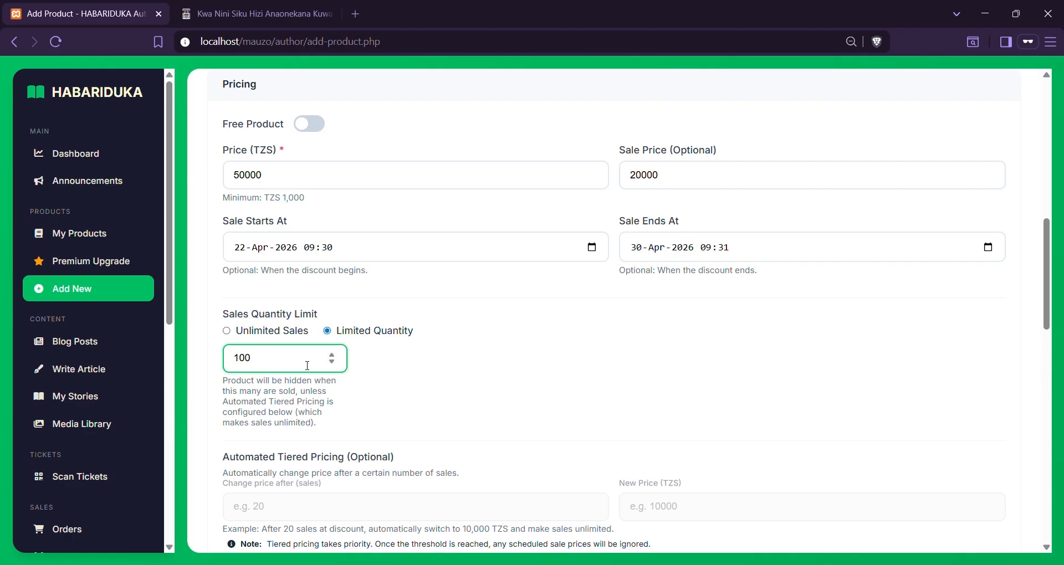
pyautogui.moveTo(222, 382); pyautogui.dragTo(328, 427)
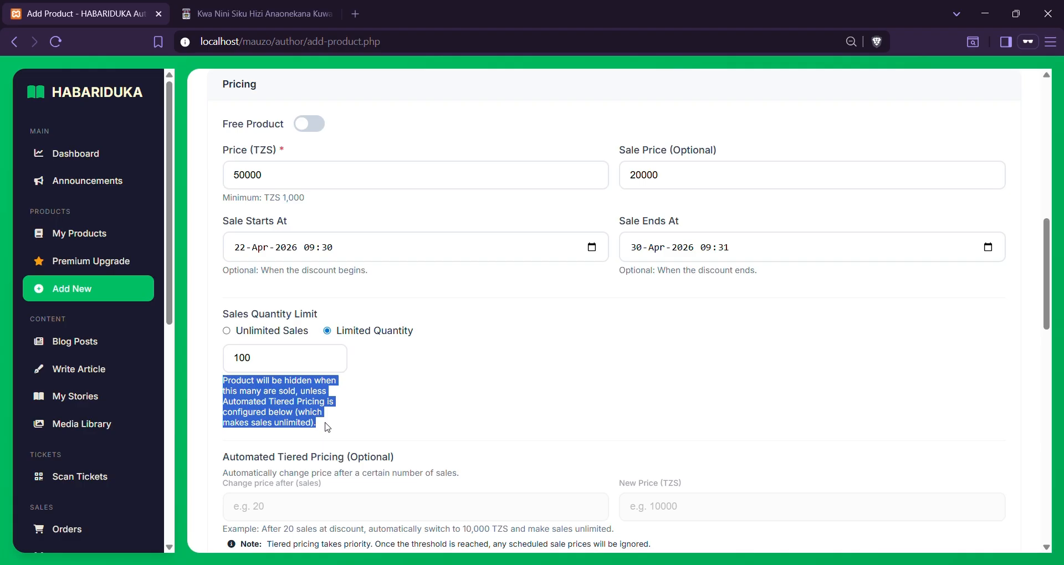
pyautogui.scroll(-2, 508, 373)
pyautogui.scroll(1, 510, 374)
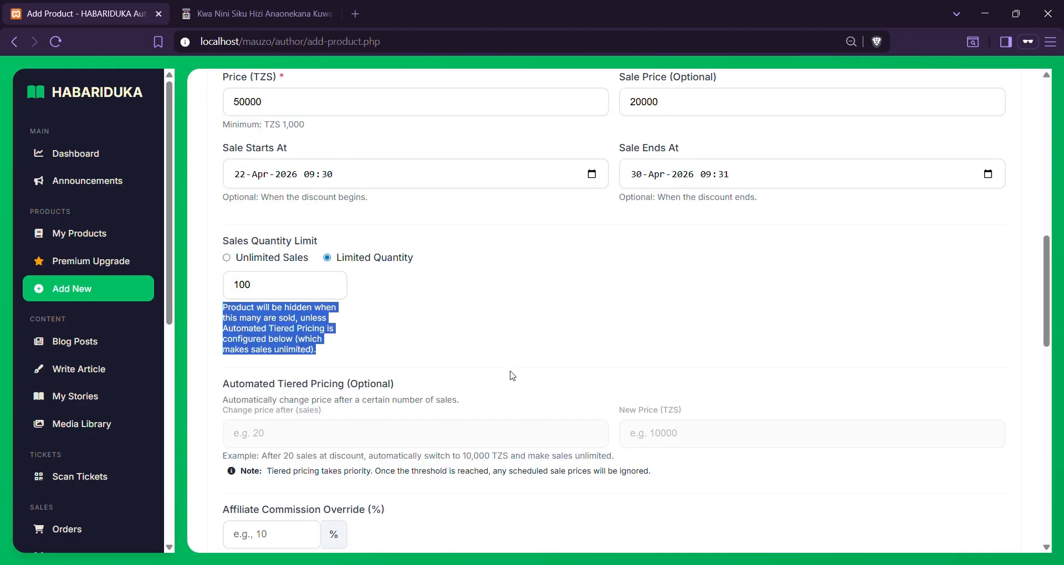
pyautogui.click(380, 423)
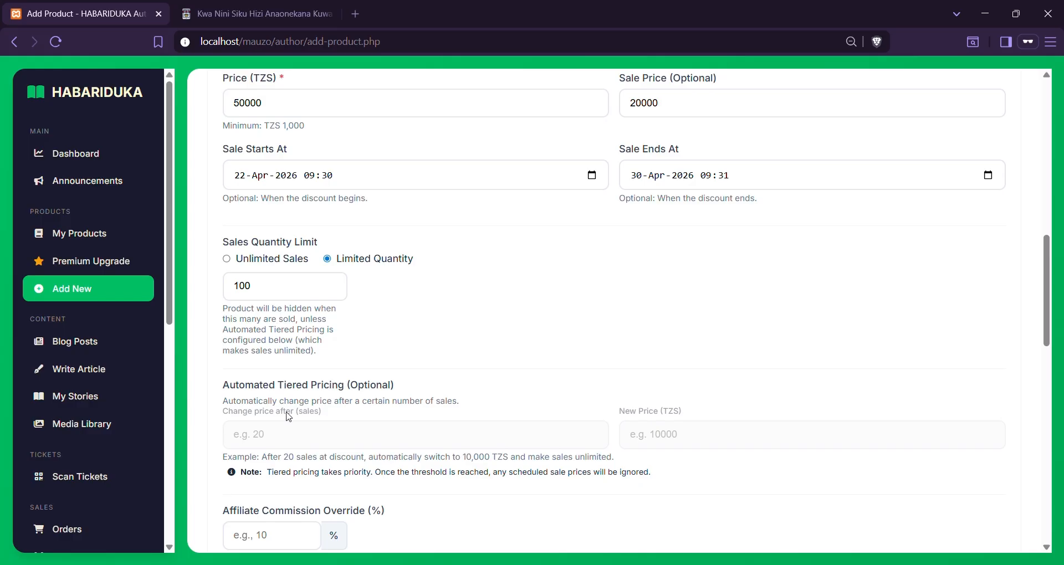
# Review the Automated Tiered Pricing section alongside the 20000 sale price
pyautogui.scroll(-1, 288, 417)
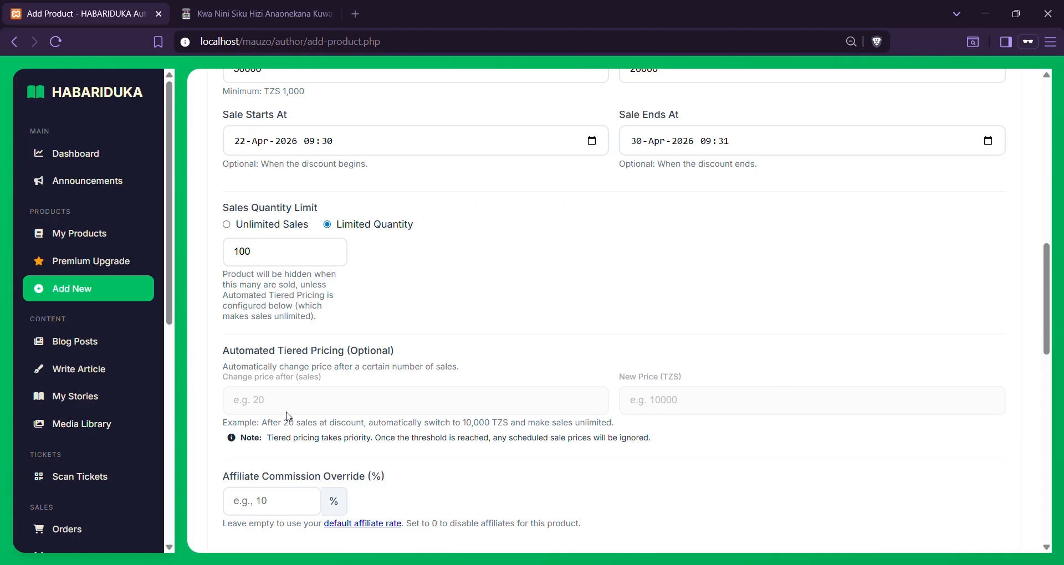
pyautogui.moveTo(229, 350); pyautogui.dragTo(427, 350)
pyautogui.scroll(2, 426, 350)
pyautogui.moveTo(619, 129); pyautogui.dragTo(722, 133)
pyautogui.click(696, 152)
pyautogui.click(435, 517)
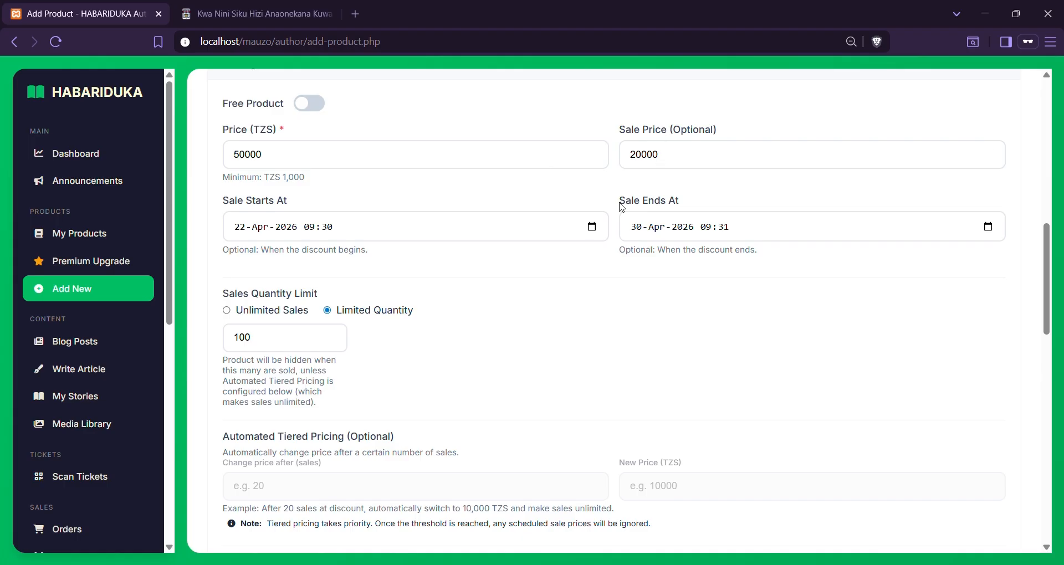
pyautogui.moveTo(263, 437); pyautogui.dragTo(371, 439)
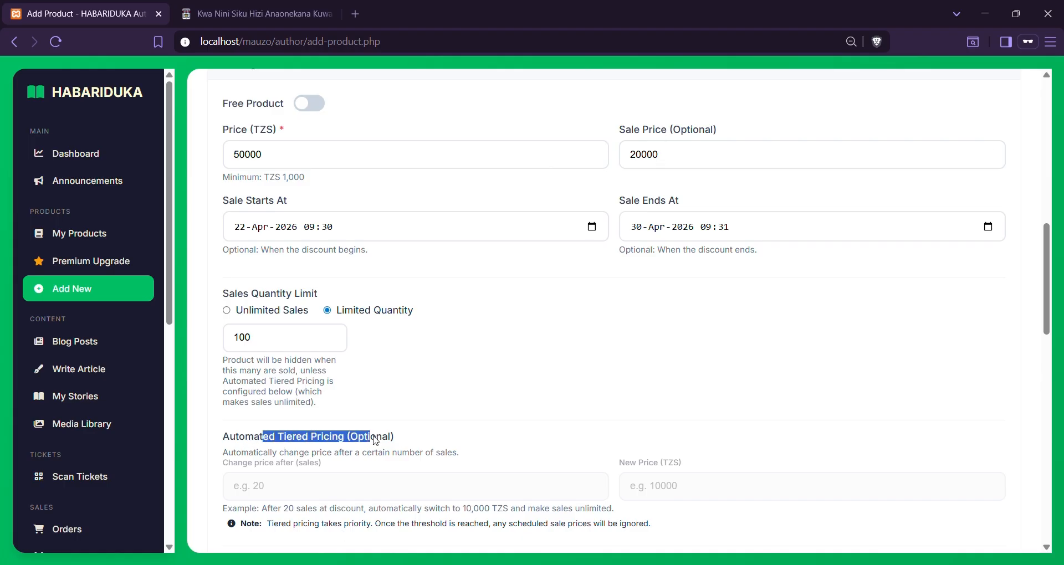
# Replace the 20000 sale price with 4
pyautogui.click(699, 155)
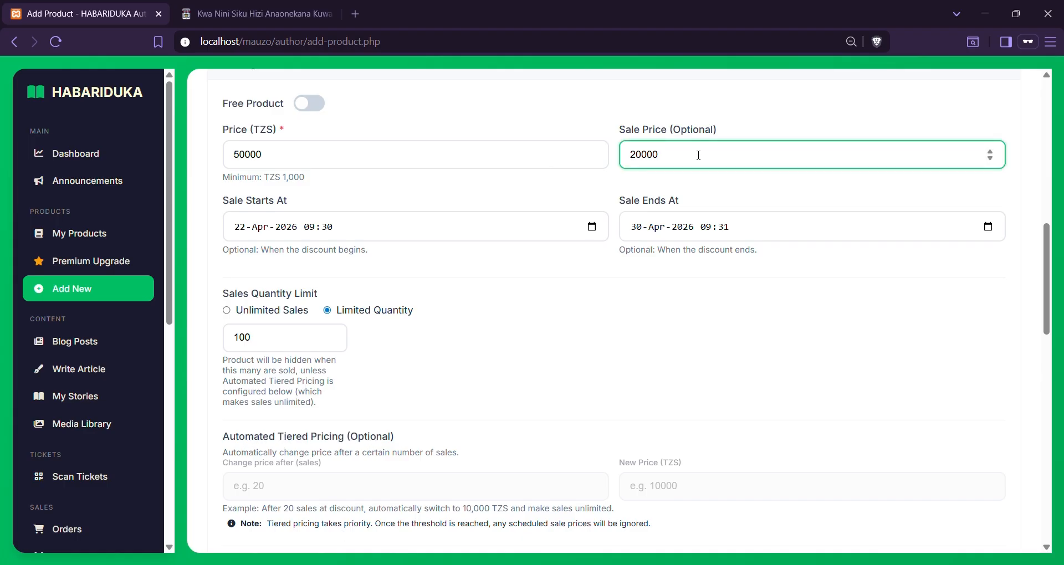
pyautogui.hotkey('ctrl', 'a')
pyautogui.press('BackSpace')
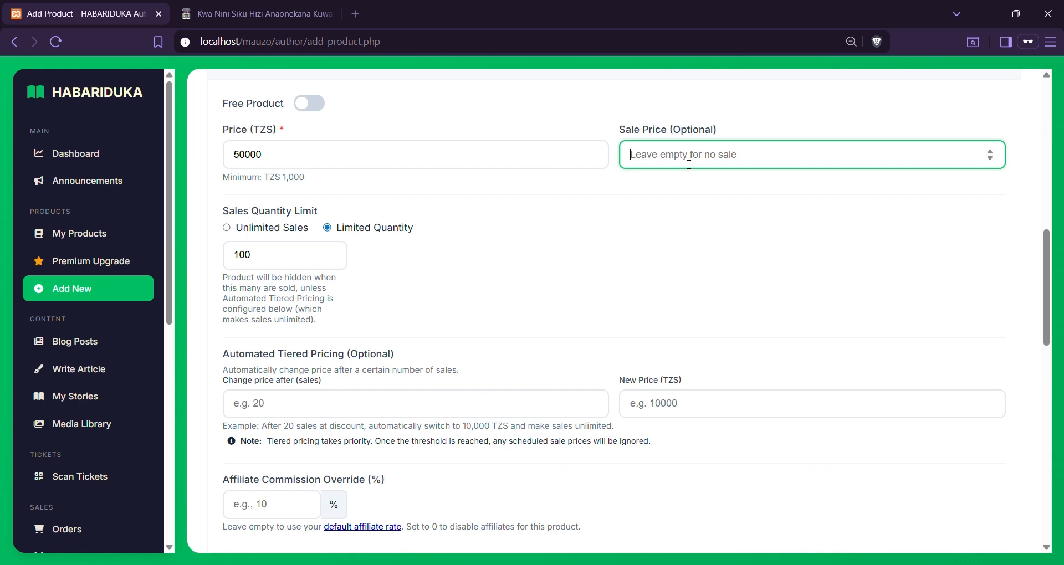
pyautogui.write('4')
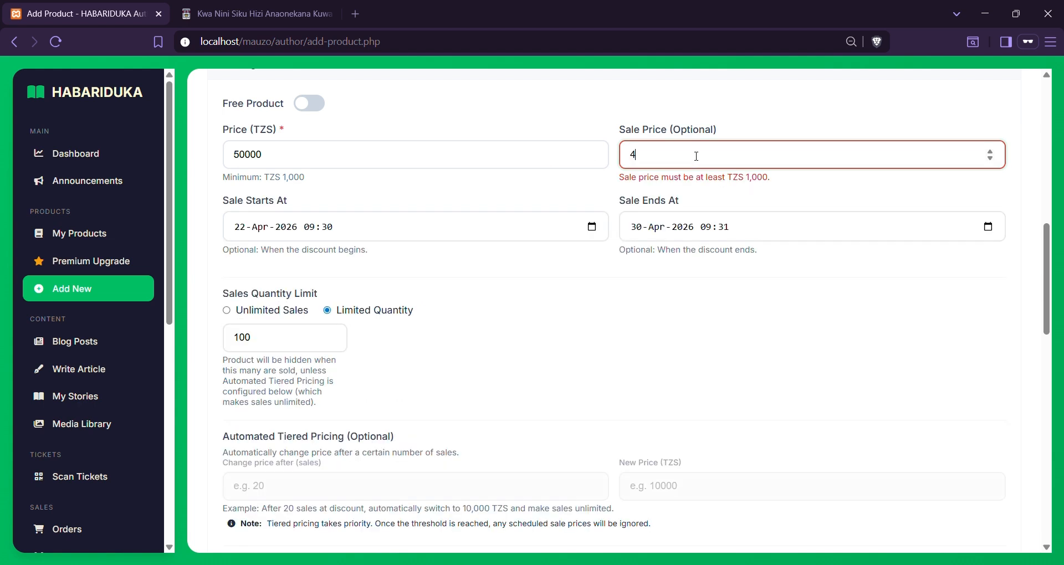
pyautogui.click(593, 227)
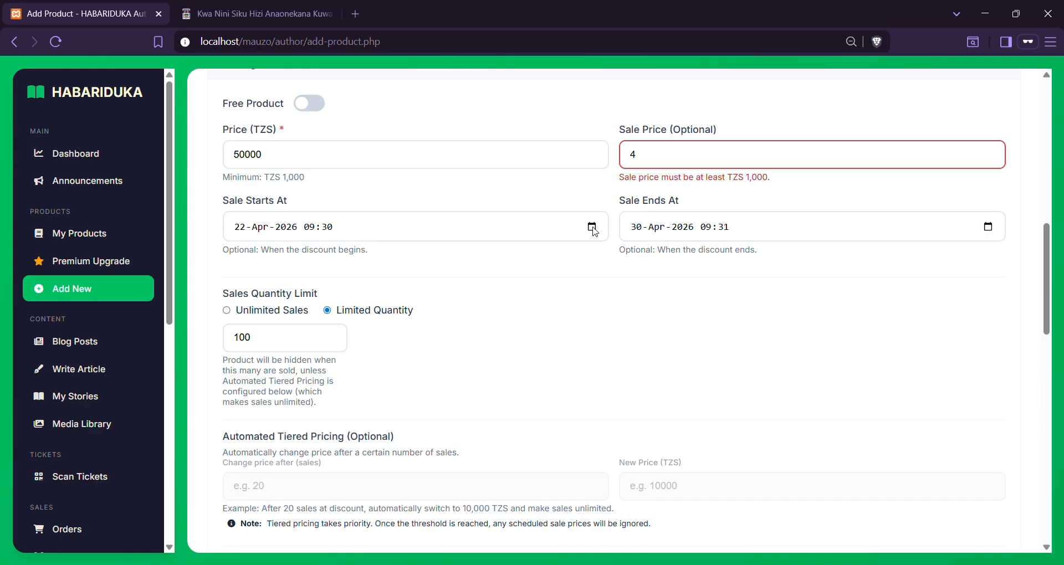
# Clear the sale start date and delete the sale price, leaving only TZS 50000
pyautogui.click(256, 409)
pyautogui.click(708, 159)
pyautogui.press('BackSpace')
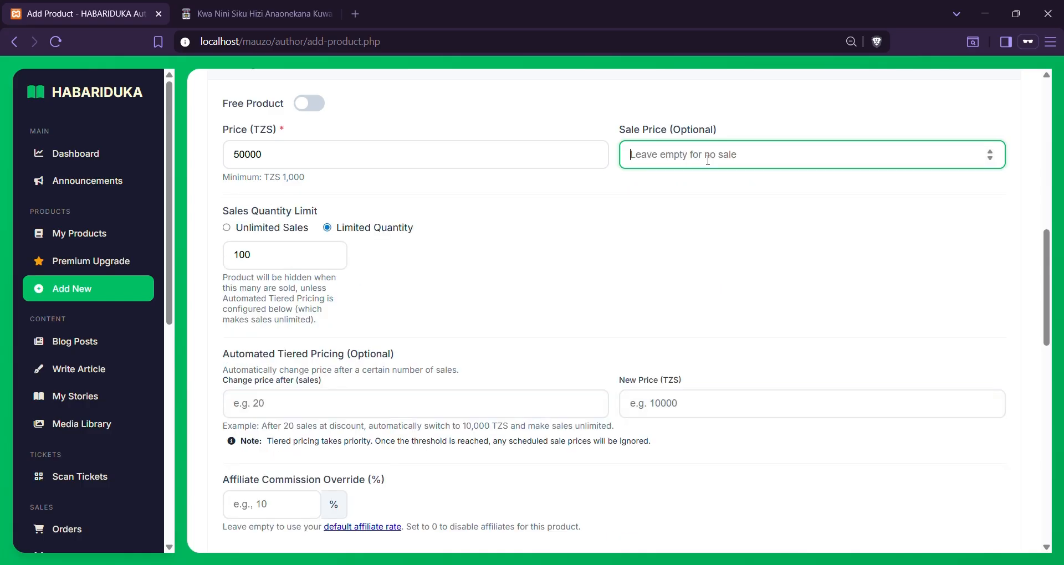
pyautogui.scroll(-2, 571, 316)
pyautogui.click(315, 299)
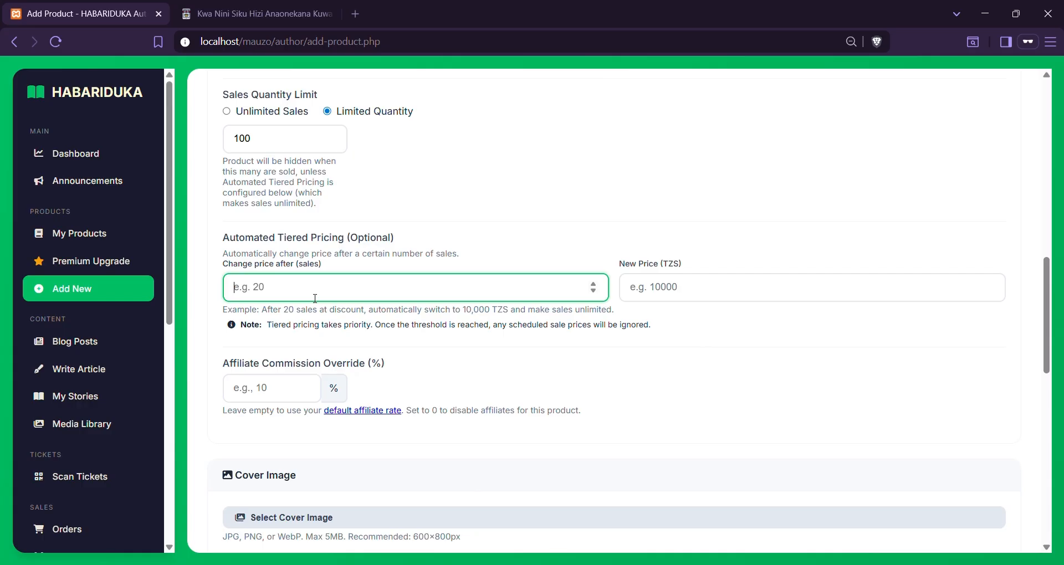
# Set tiered pricing to change the price to TZS 100000 after 5 sales
pyautogui.write('2')
pyautogui.press('BackSpace')
pyautogui.write('5')
pyautogui.click(627, 301)
pyautogui.write('1000')
pyautogui.scroll(4, 627, 305)
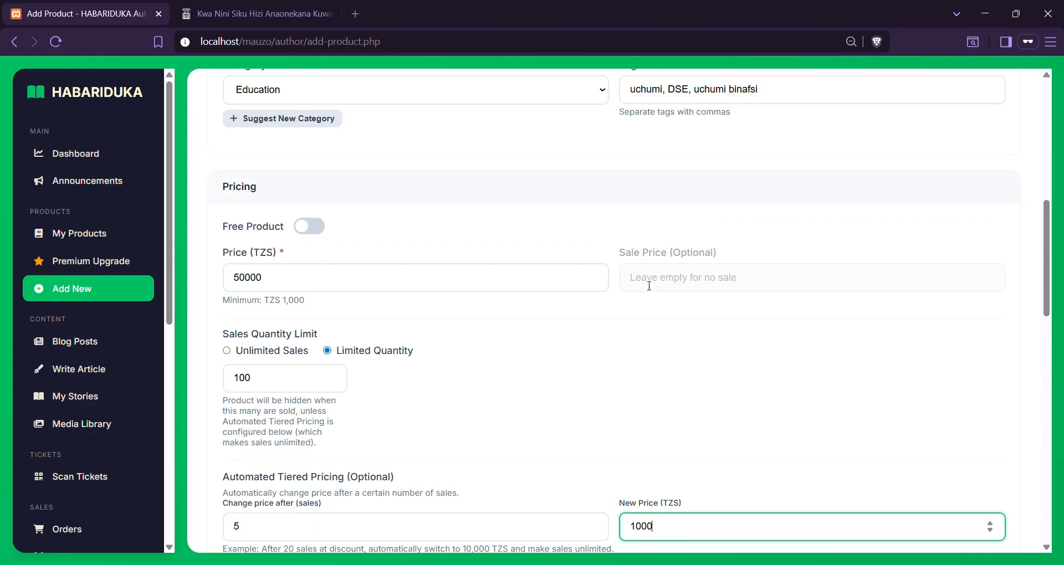
pyautogui.scroll(-5, 499, 277)
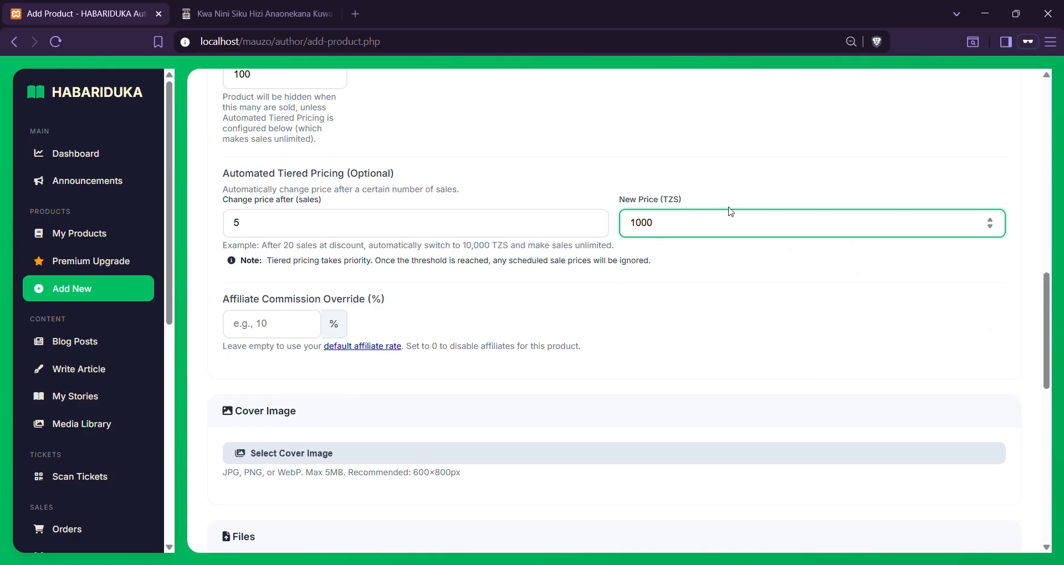
pyautogui.press('BackSpace')
pyautogui.write('0000')
pyautogui.click(466, 226)
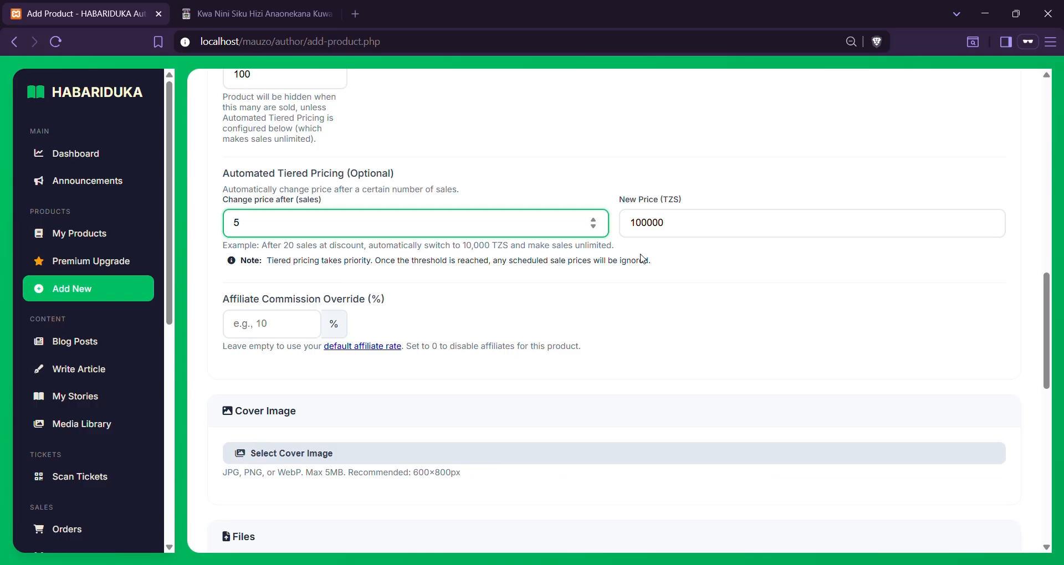
pyautogui.click(685, 232)
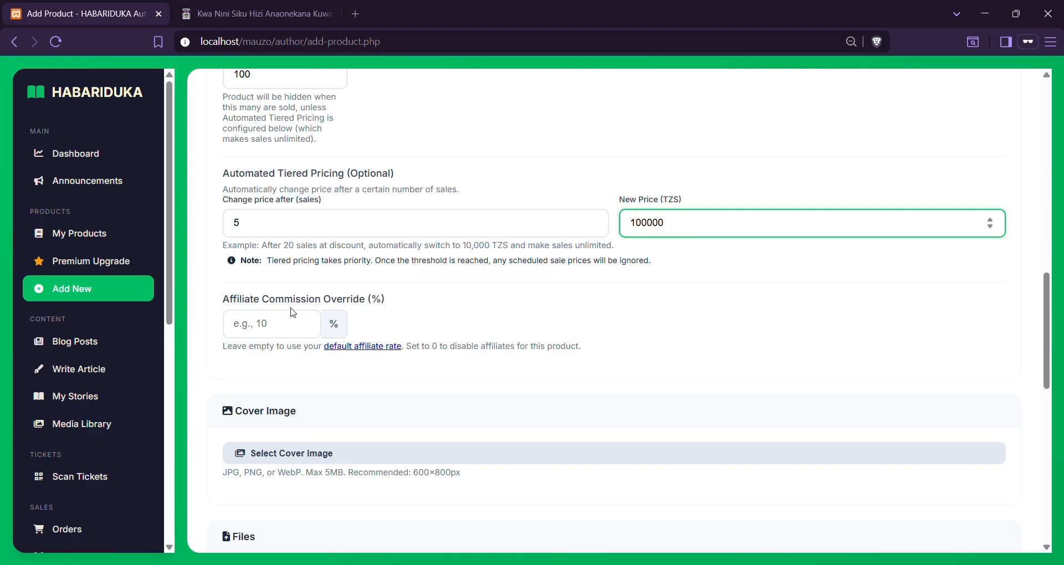
pyautogui.moveTo(224, 300); pyautogui.dragTo(398, 306)
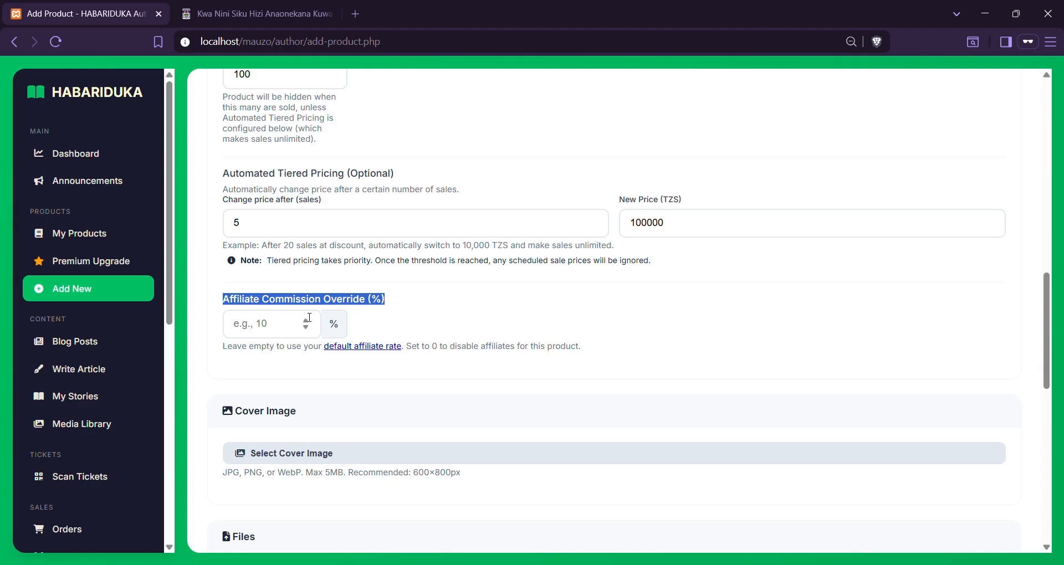
# Enter a 25% Affiliate Commission Override for the eBook
pyautogui.click(249, 333)
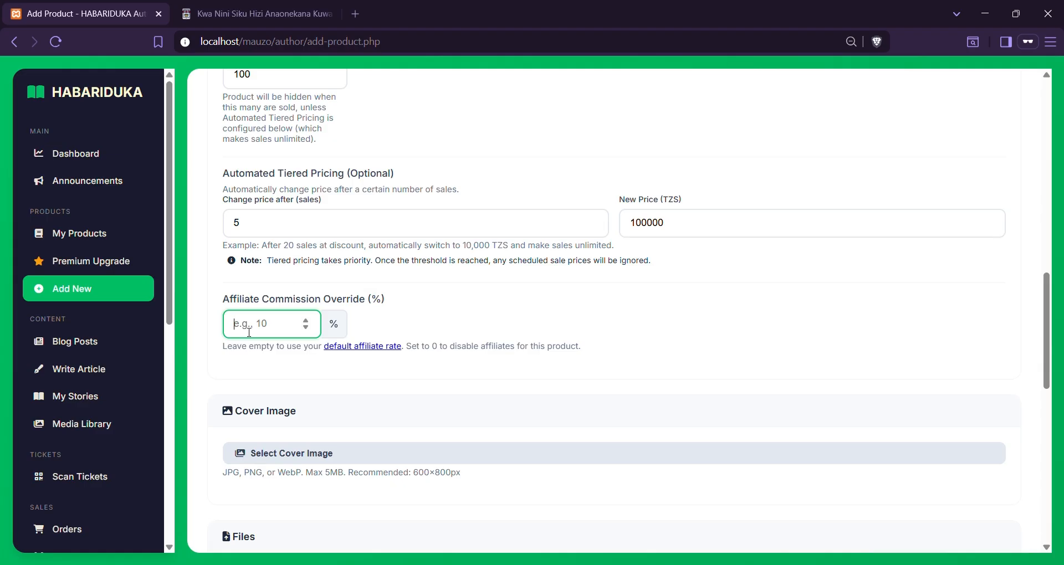
pyautogui.scroll(-8, 61, 439)
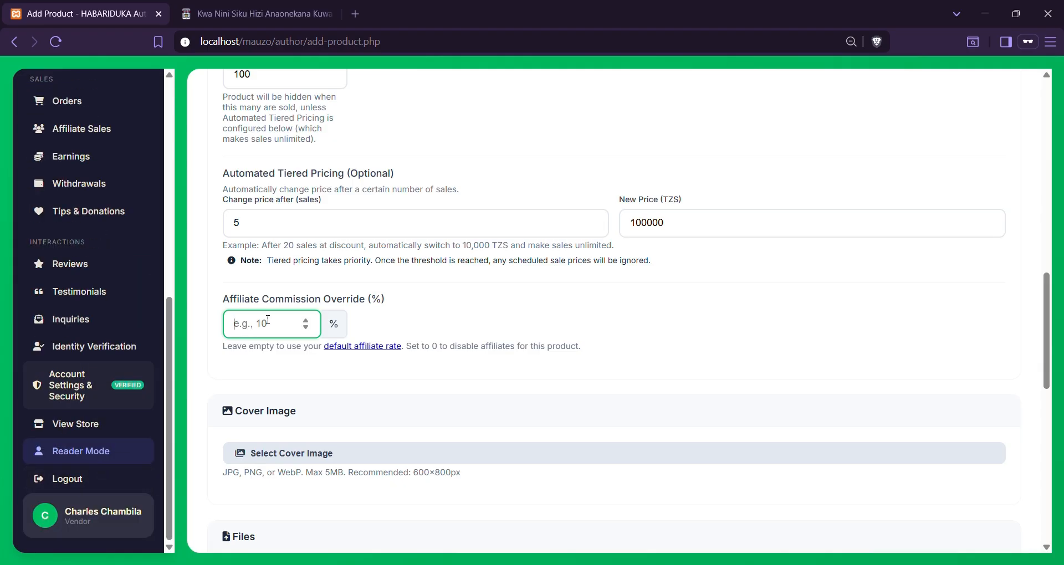
pyautogui.scroll(1, 295, 304)
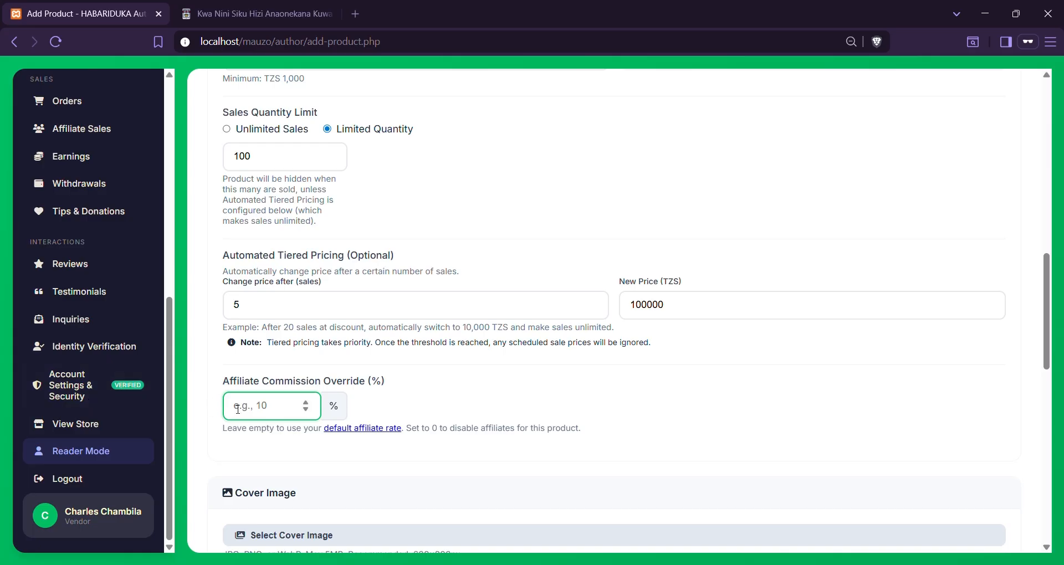
pyautogui.write('25')
pyautogui.scroll(-4, 249, 407)
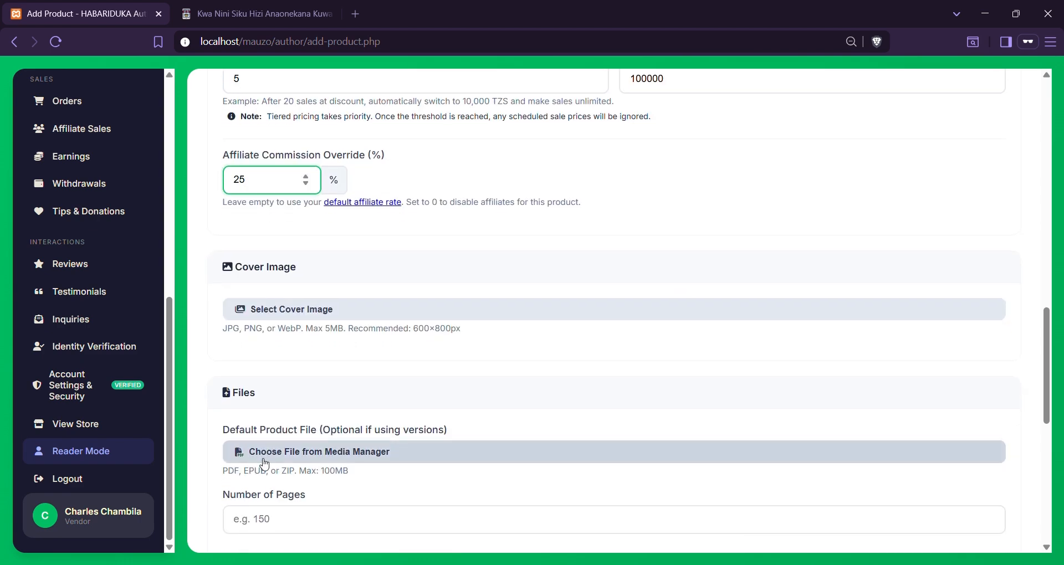
# Open the cover image picker and upload family.jpg to the media library
pyautogui.click(276, 314)
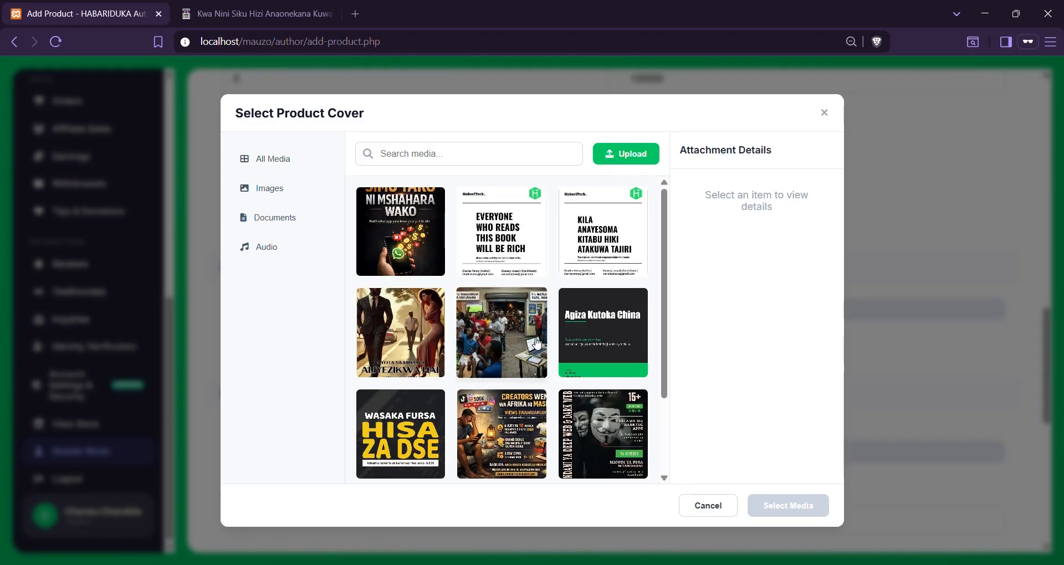
pyautogui.scroll(-2, 510, 353)
pyautogui.scroll(-3, 509, 353)
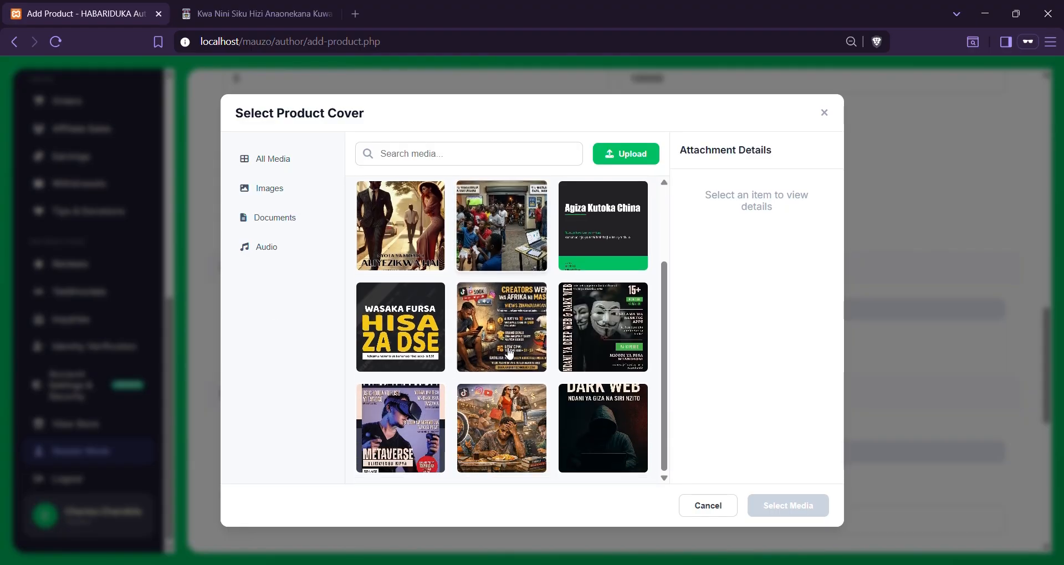
pyautogui.scroll(4, 510, 353)
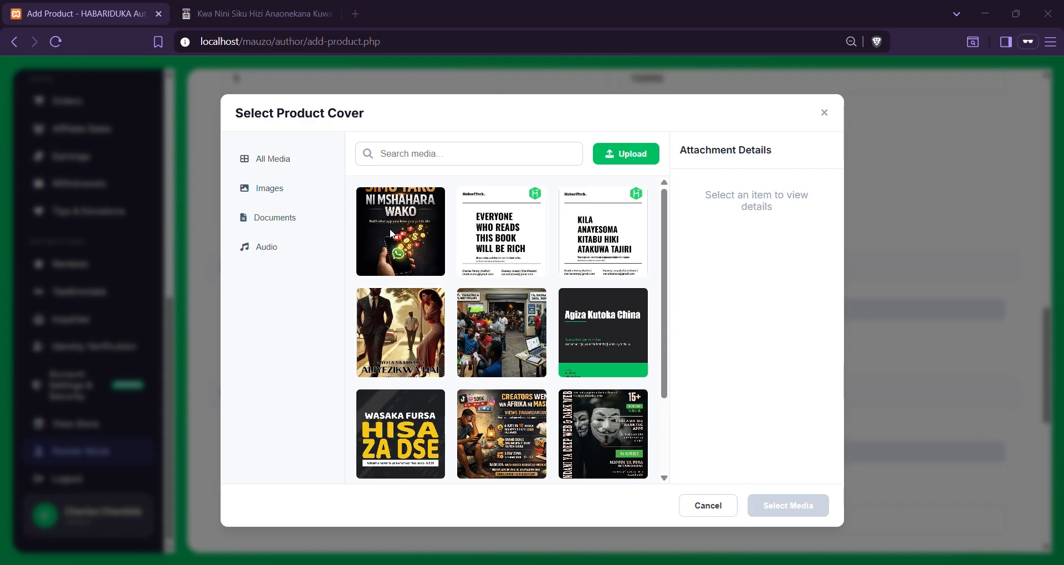
pyautogui.click(507, 311)
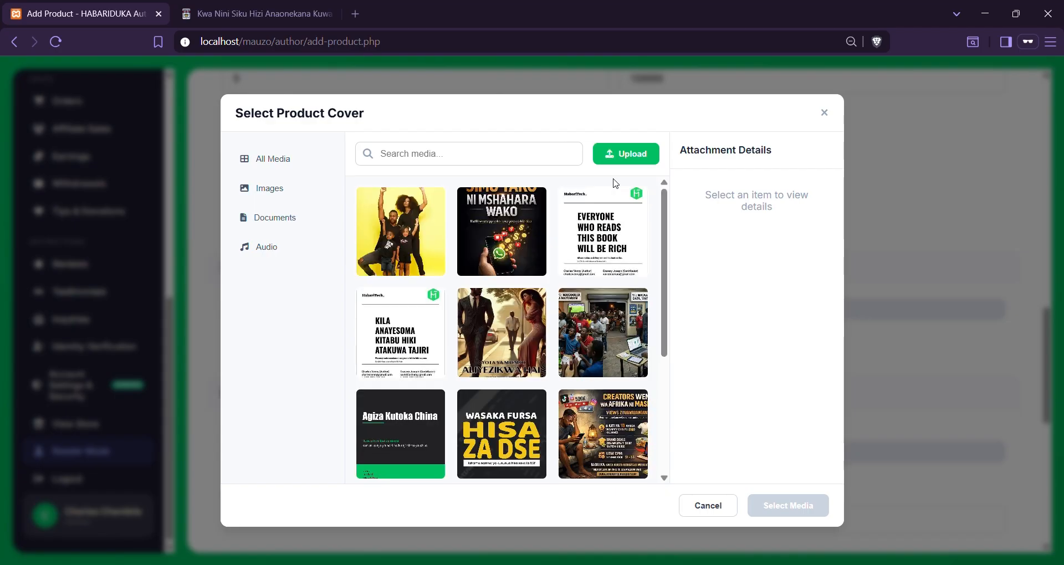
# Select family.jpg in All Media and confirm it as the cover image
pyautogui.click(395, 229)
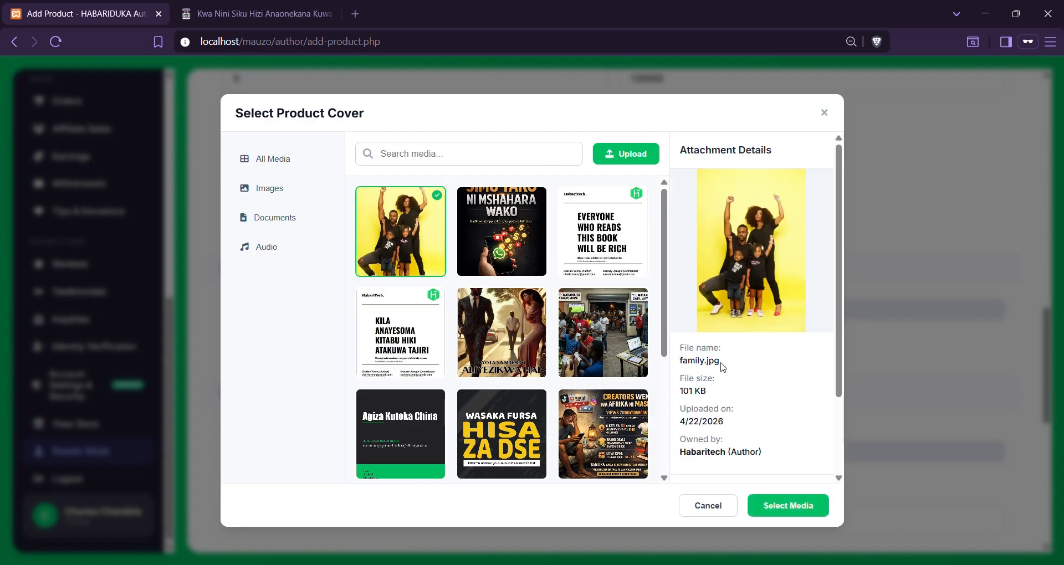
pyautogui.scroll(-2, 727, 425)
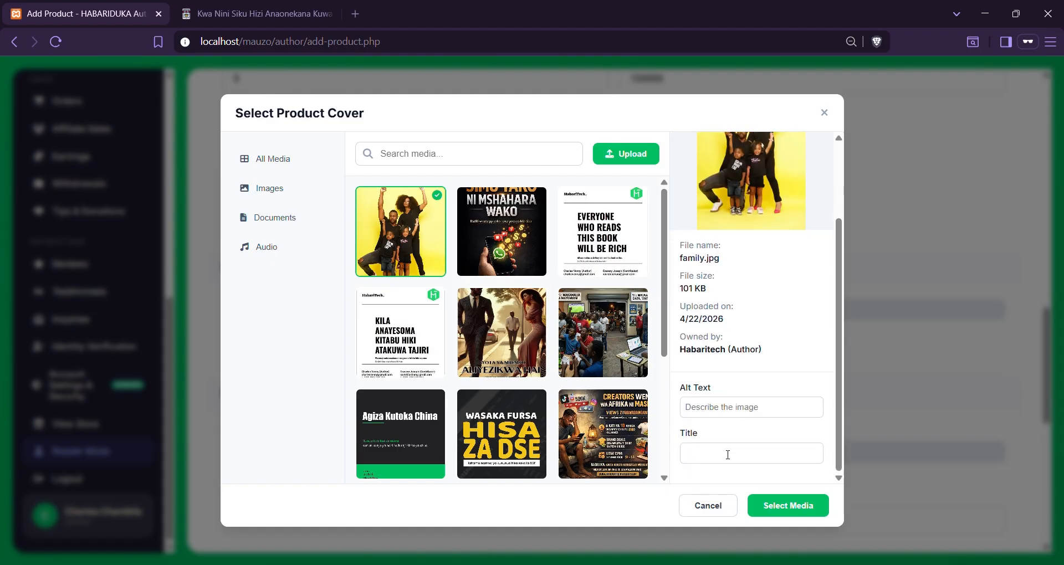
pyautogui.click(713, 409)
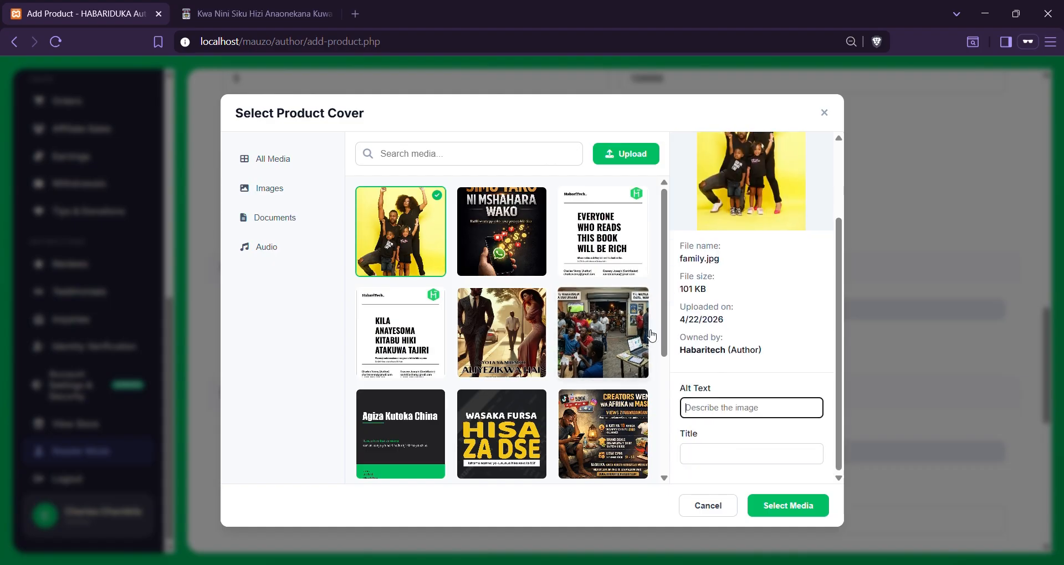
pyautogui.click(286, 227)
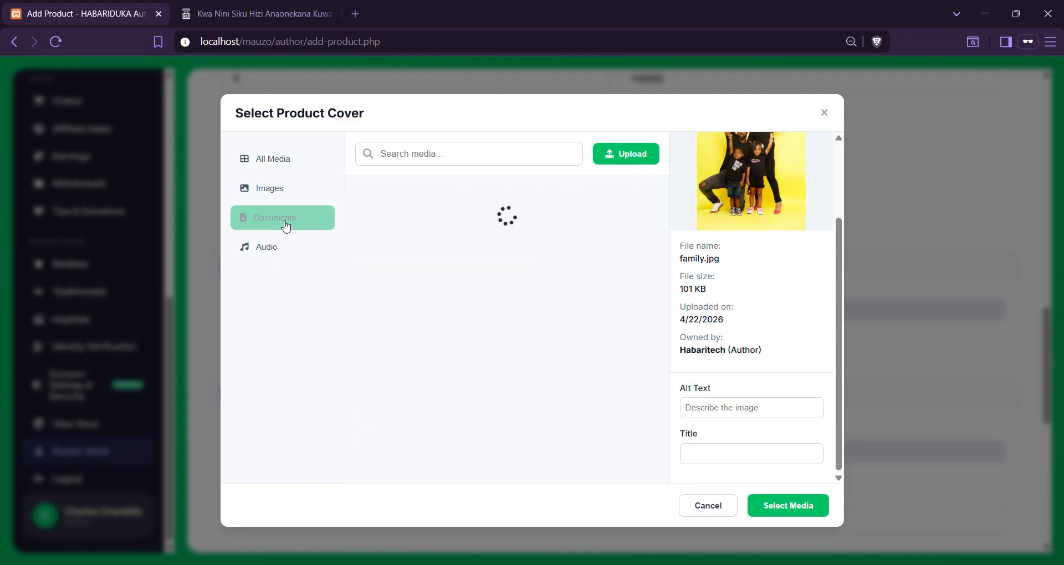
pyautogui.click(297, 168)
pyautogui.click(512, 232)
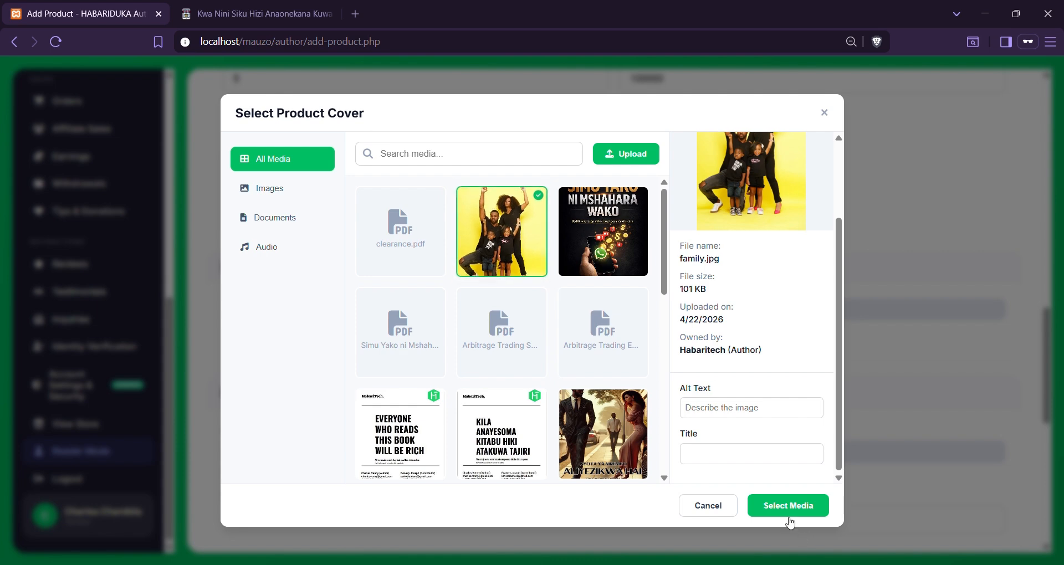
pyautogui.click(787, 508)
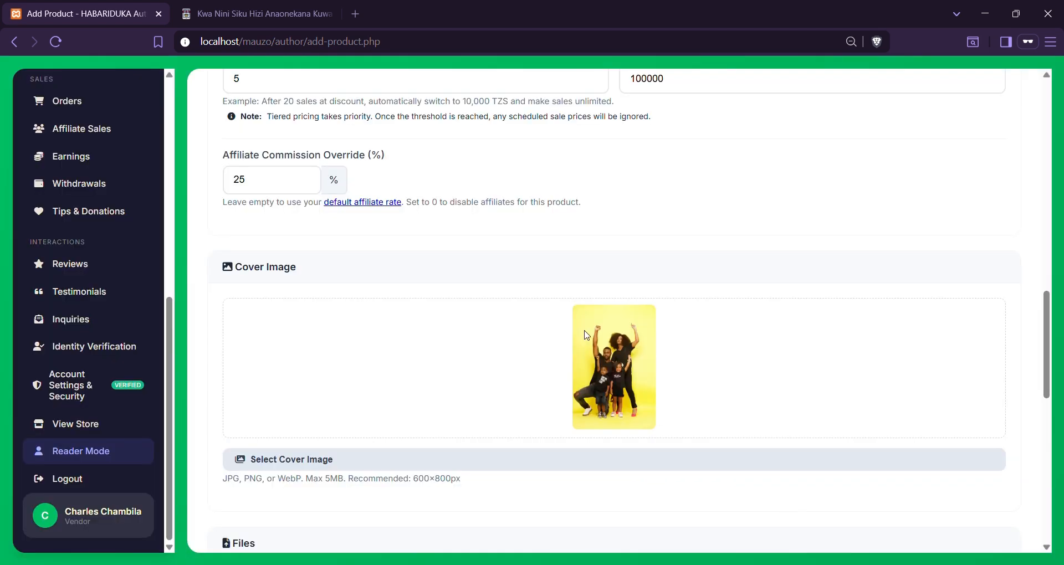
# Choose clearance.pdf from the media manager as the default product file
pyautogui.scroll(-5, 385, 409)
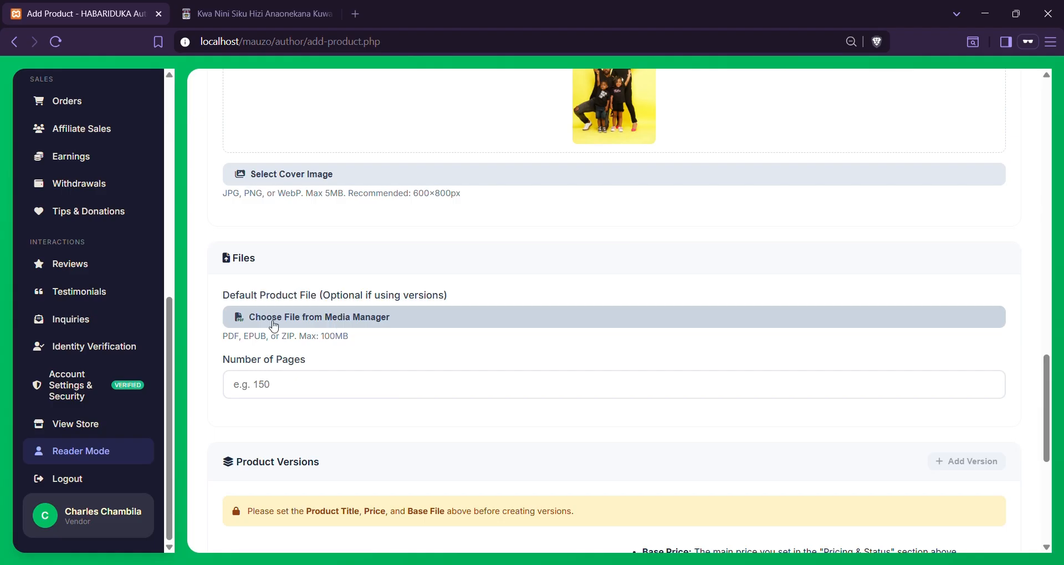
pyautogui.click(309, 317)
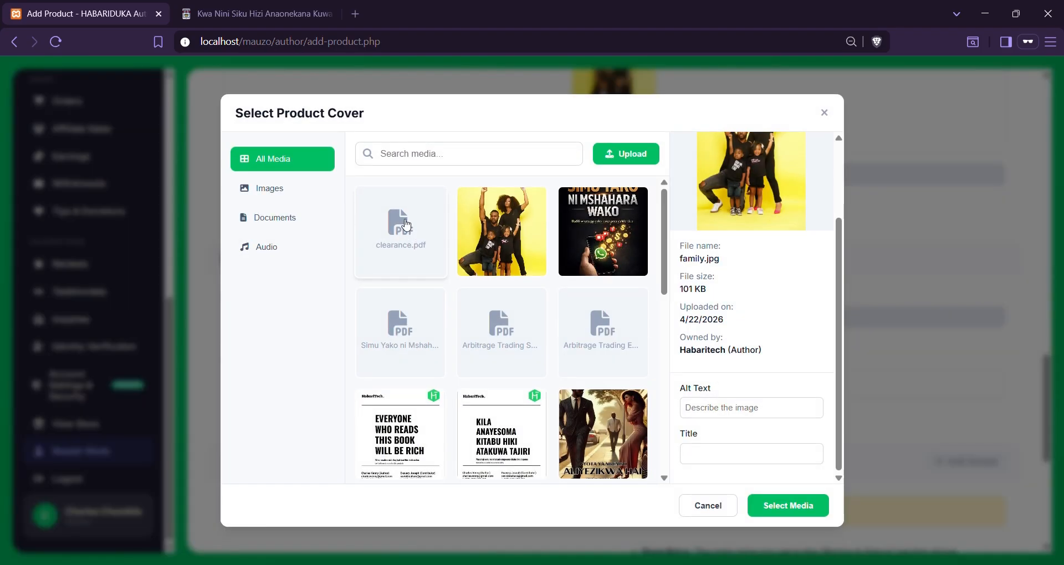
pyautogui.click(413, 232)
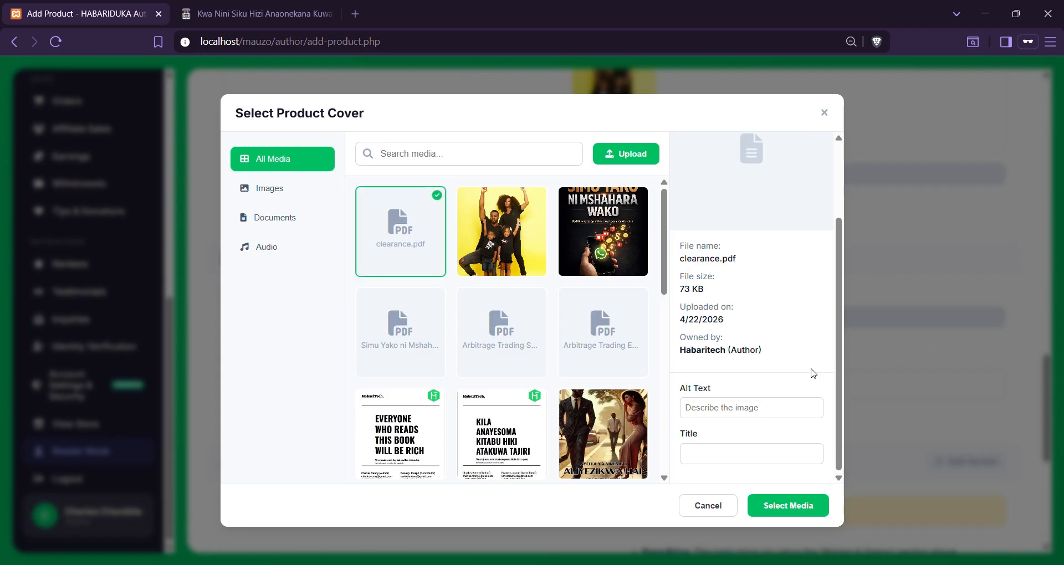
pyautogui.click(790, 505)
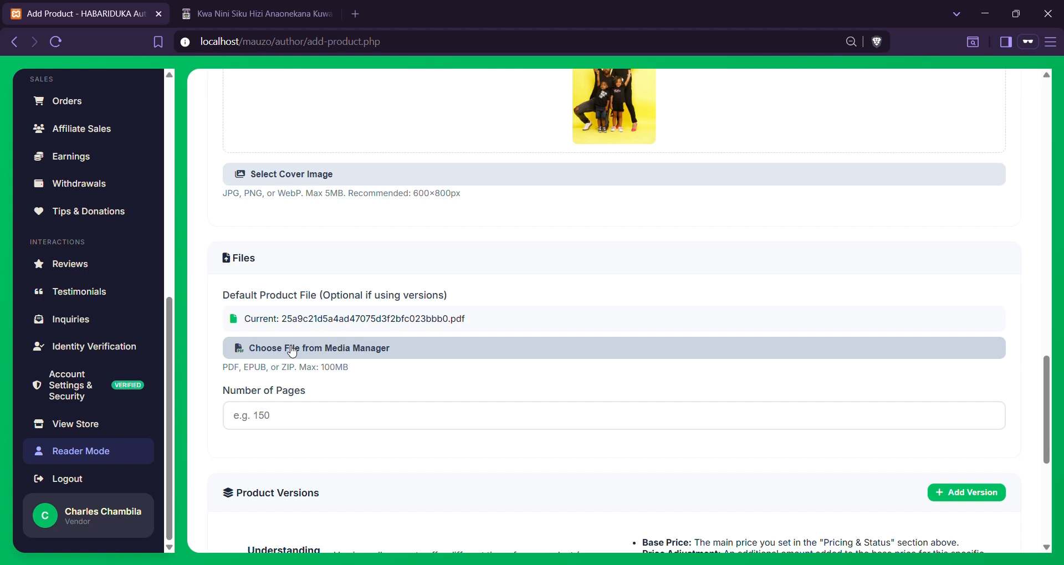
pyautogui.click(291, 412)
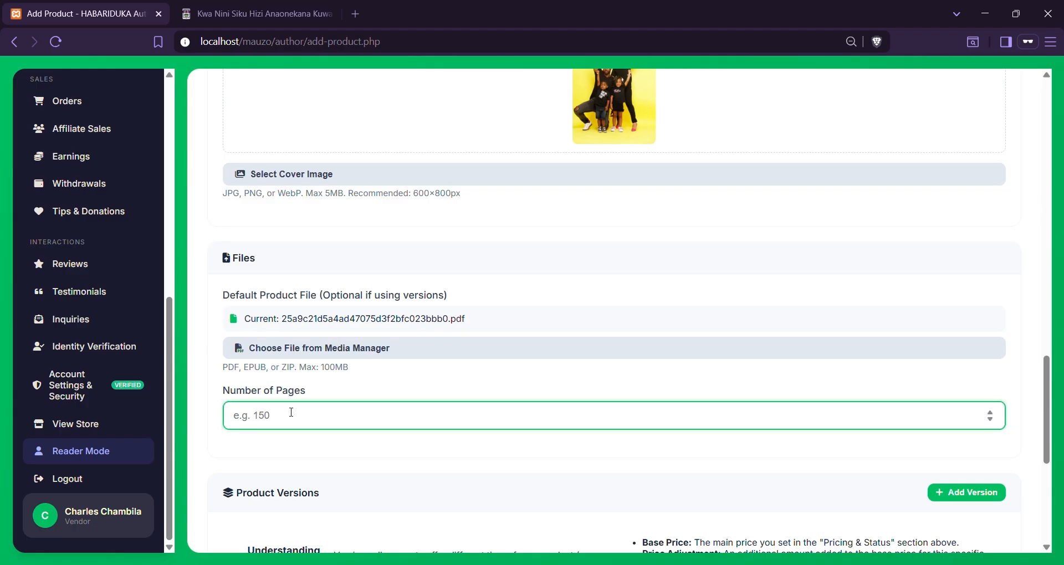
# Check another book's page count, then enter 20 pages for the eBook
pyautogui.click(261, 13)
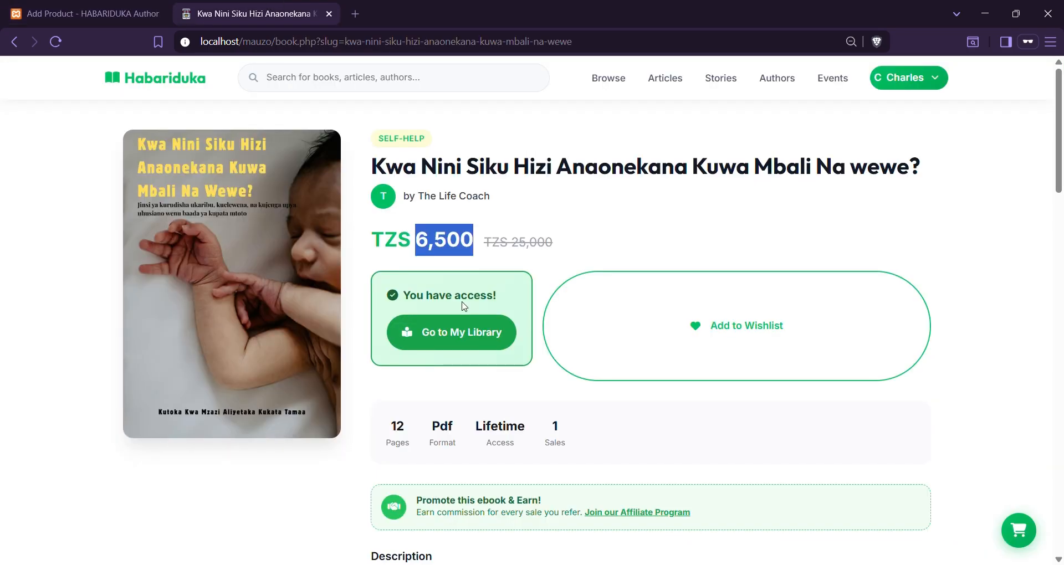
pyautogui.moveTo(408, 427); pyautogui.dragTo(382, 431)
pyautogui.click(140, 3)
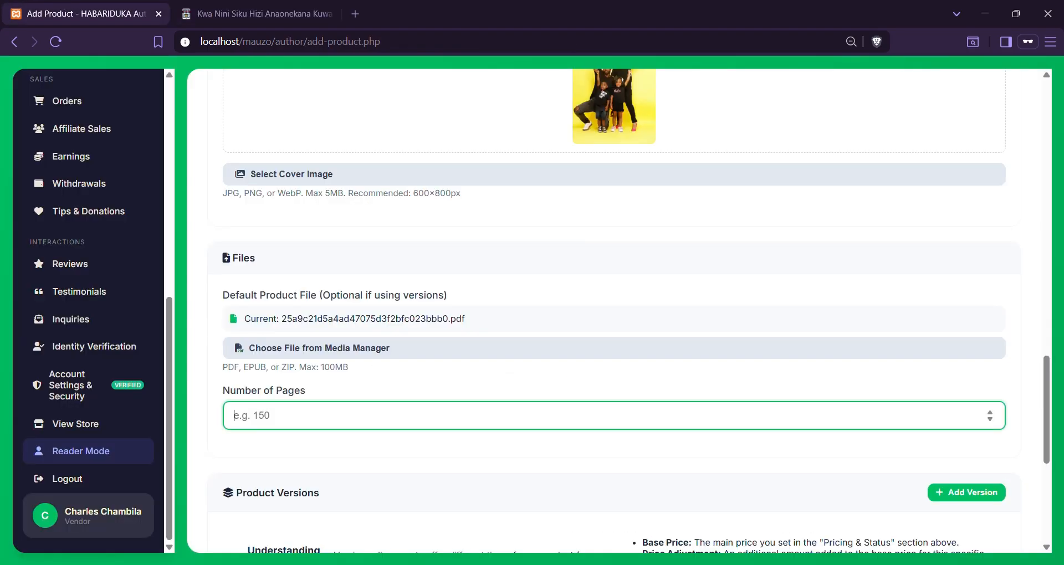
pyautogui.write('20')
pyautogui.scroll(-5, 443, 471)
pyautogui.click(623, 146)
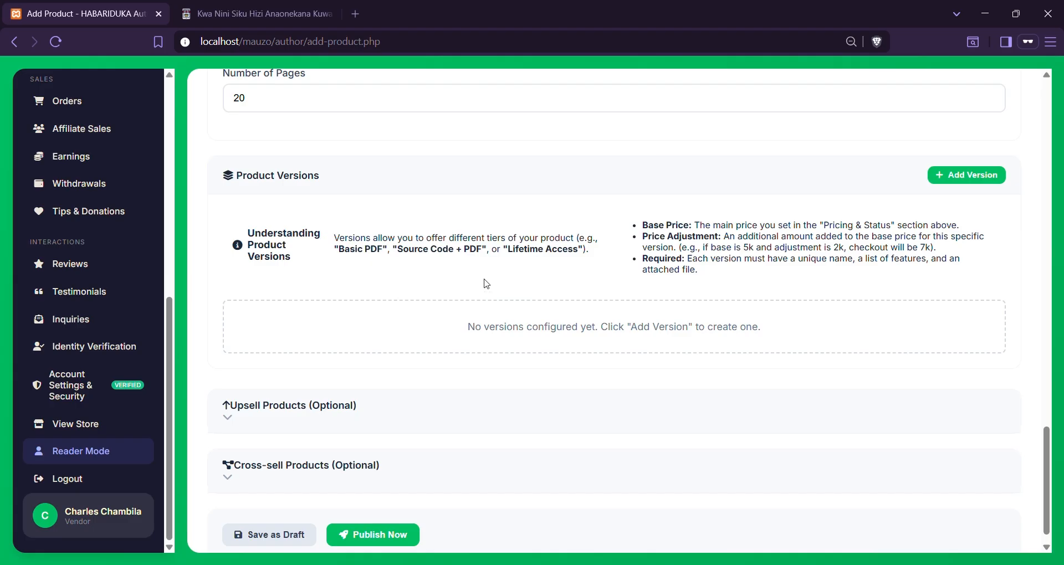
# Switch sales to Unlimited and clear the tiered-pricing threshold of 5
pyautogui.scroll(10, 485, 284)
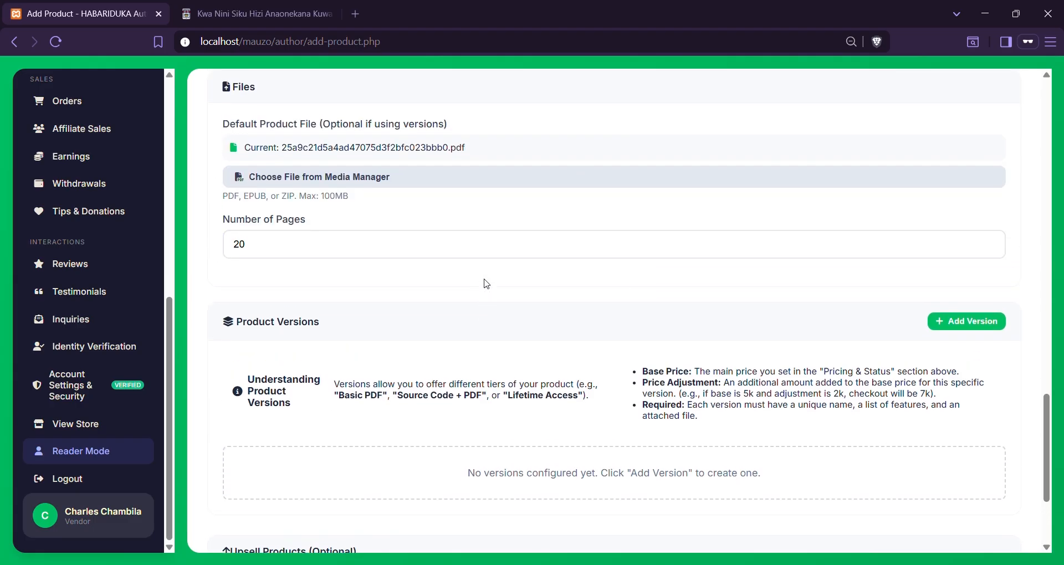
pyautogui.scroll(8, 486, 284)
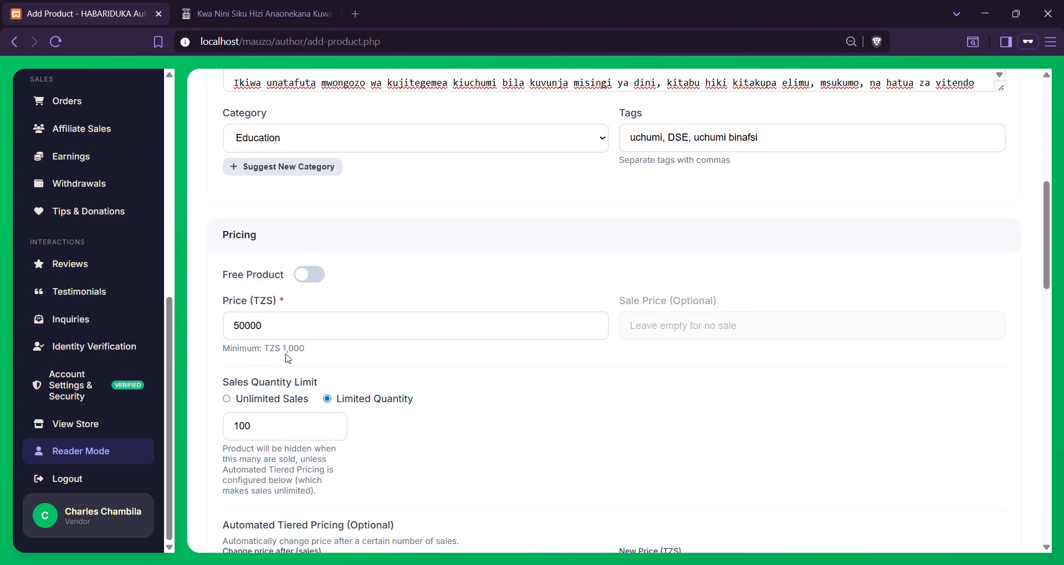
pyautogui.scroll(-3, 225, 235)
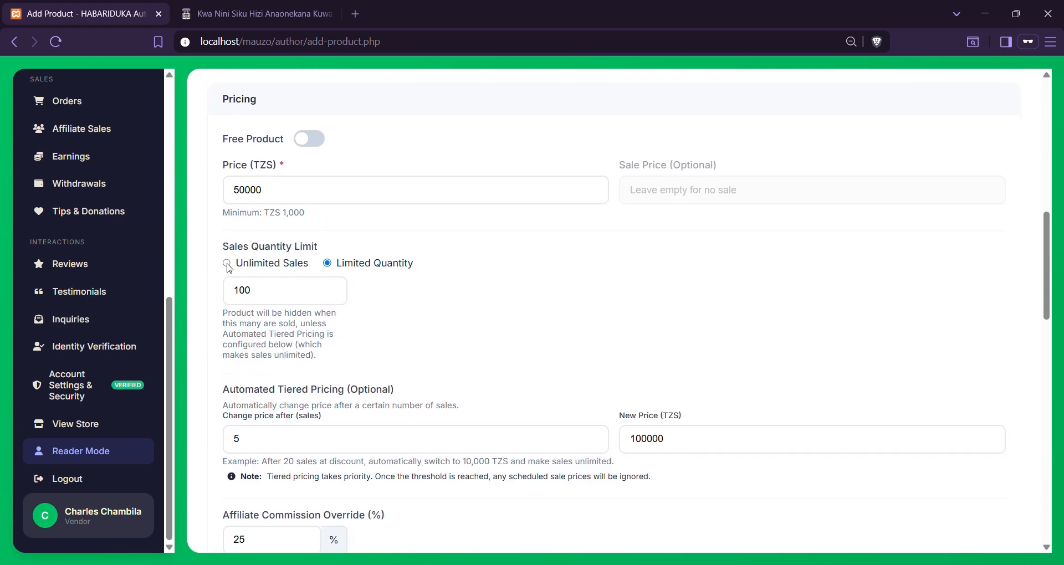
pyautogui.click(227, 262)
pyautogui.click(296, 358)
pyautogui.press('BackSpace')
# Erase the 100000 tiered new price so tiered pricing is empty, keeping the 50000 main price
pyautogui.click(709, 354)
pyautogui.press('BackSpace')
pyautogui.press('BackSpace')
pyautogui.press('BackSpace')
pyautogui.press('BackSpace')
pyautogui.press('BackSpace')
pyautogui.press('BackSpace')
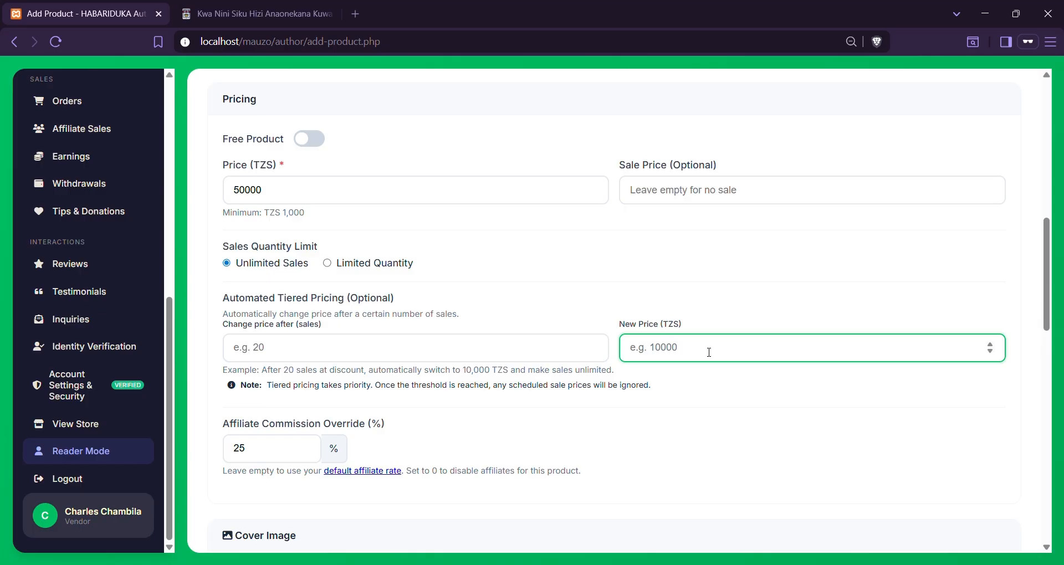
pyautogui.click(403, 192)
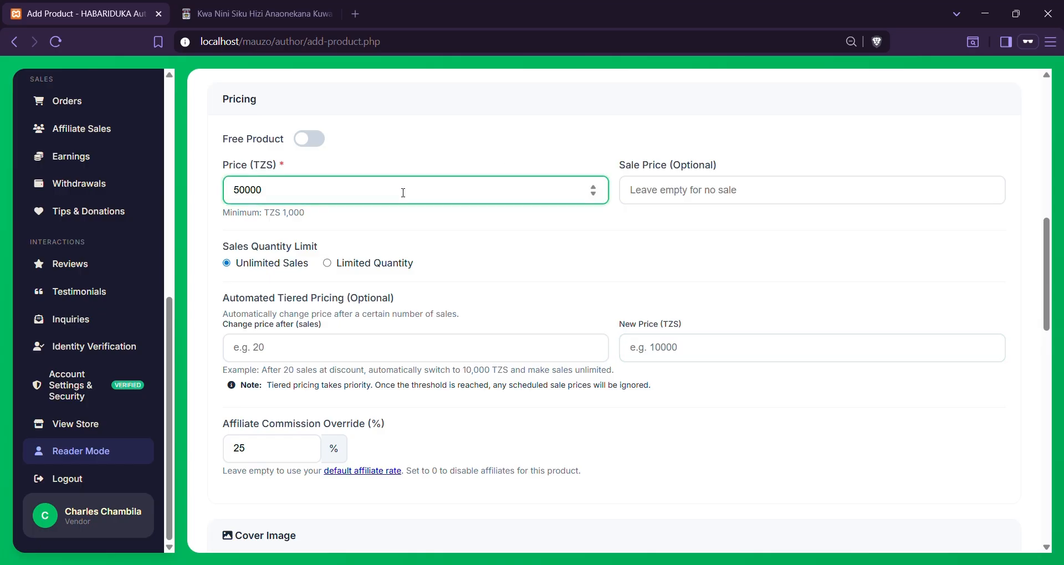
pyautogui.scroll(-8, 477, 260)
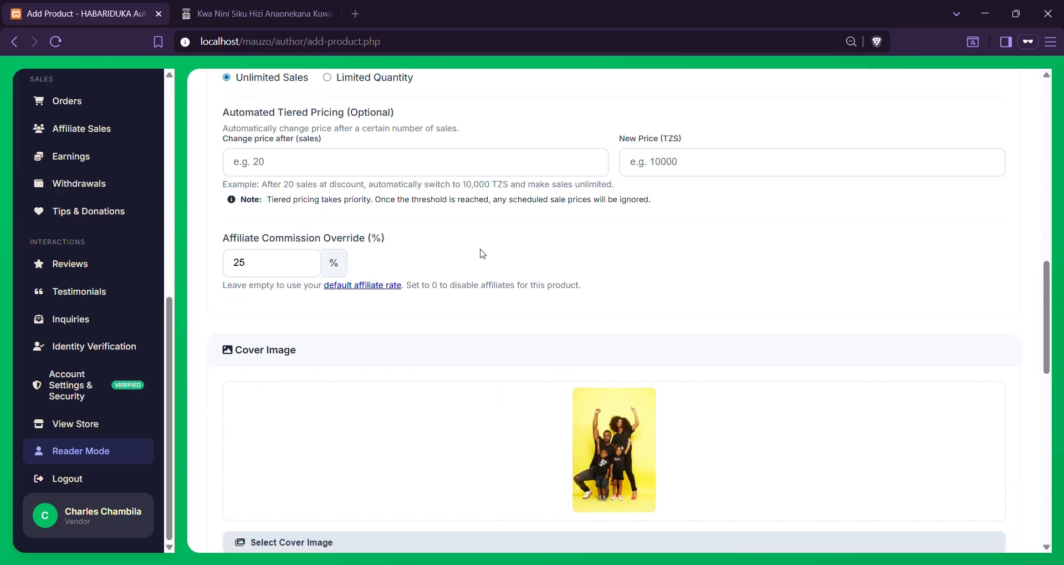
pyautogui.scroll(-7, 482, 254)
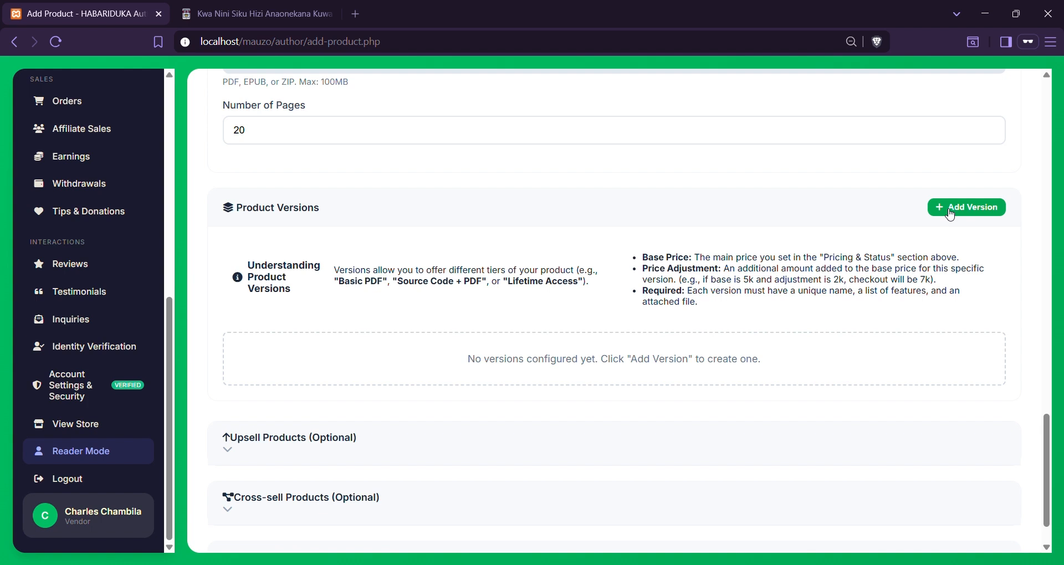
# Add a new product version named 'Better Book'
pyautogui.click(950, 214)
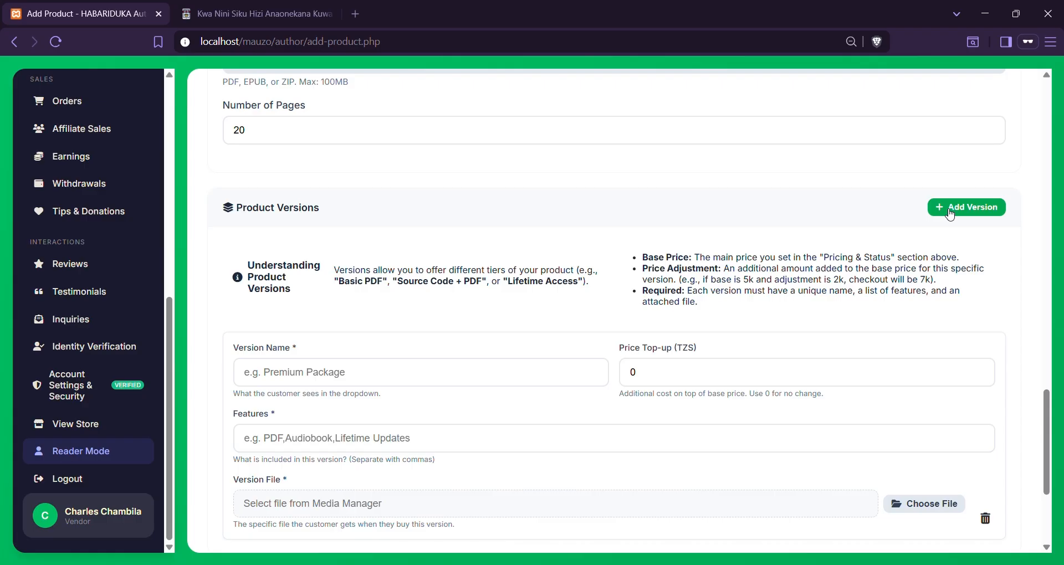
pyautogui.click(534, 372)
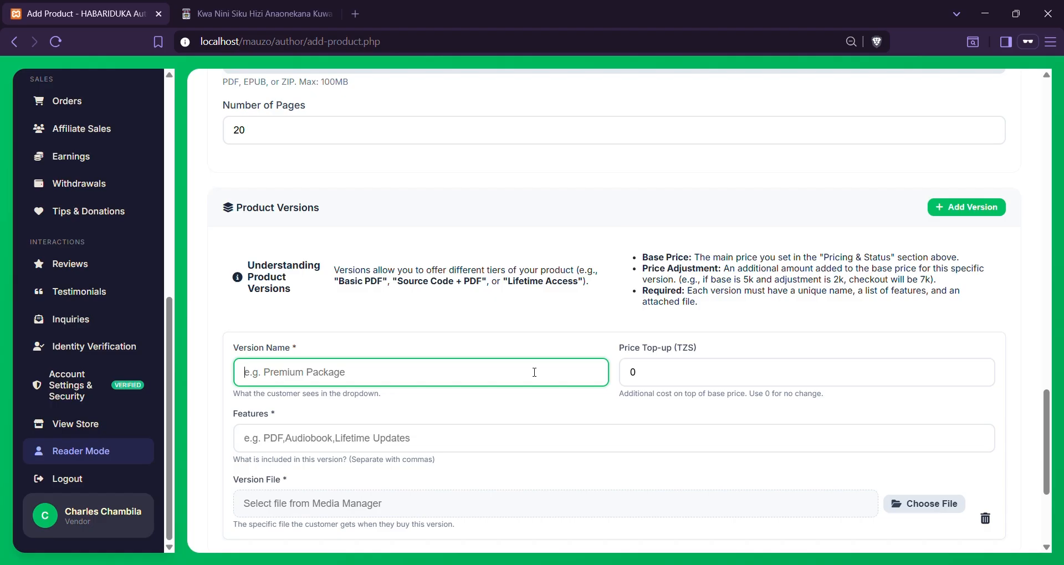
pyautogui.write('Up')
pyautogui.press('BackSpace')
pyautogui.press('BackSpace')
pyautogui.write('B')
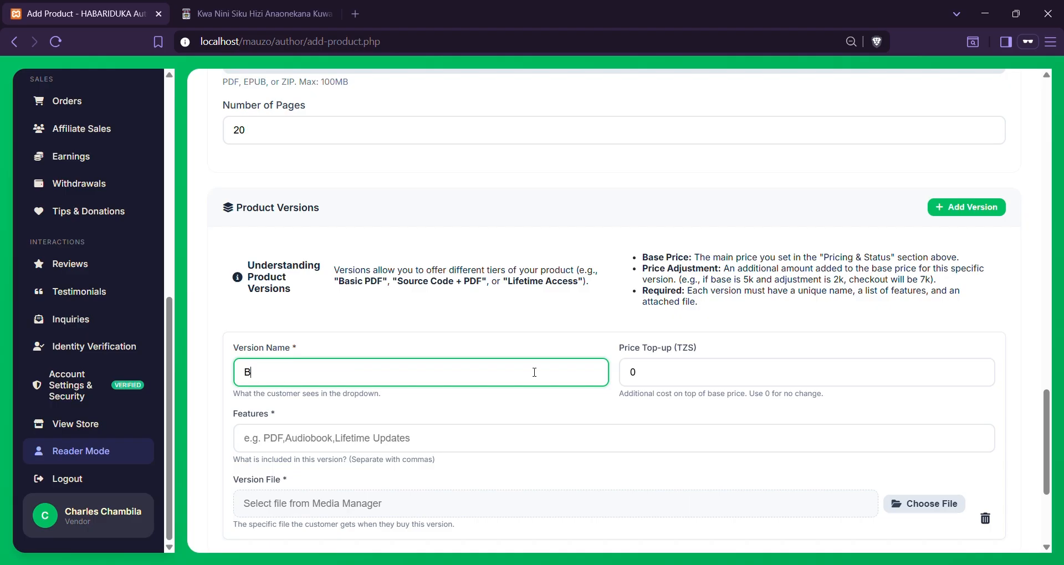
pyautogui.write('etter Book')
pyautogui.press('BackSpace')
# Set the Better Book version's price top-up to 50000 TZS
pyautogui.click(655, 378)
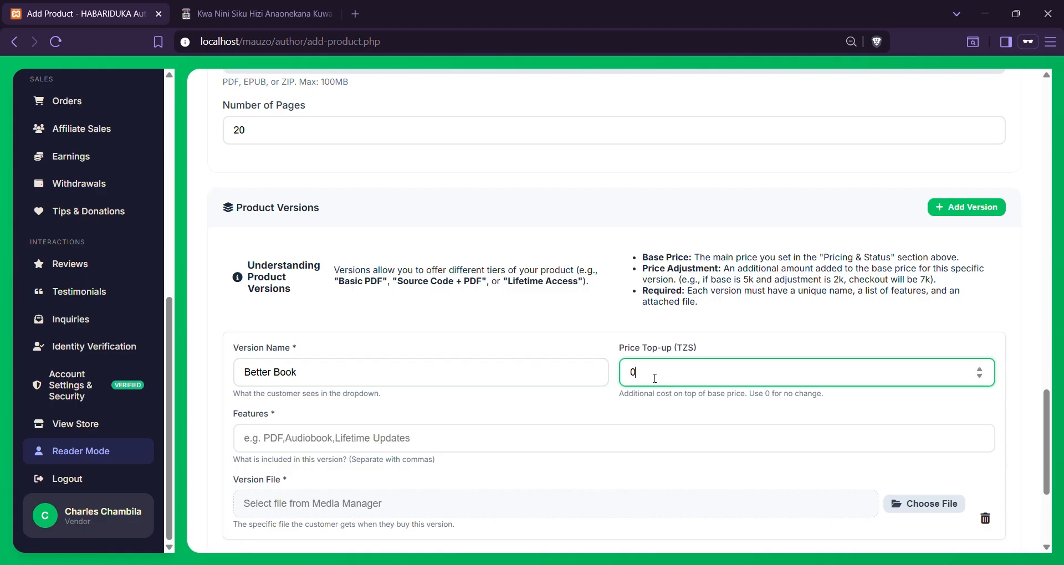
pyautogui.press('BackSpace')
pyautogui.write('100')
pyautogui.write('000')
pyautogui.press('BackSpace')
pyautogui.press('BackSpace')
pyautogui.press('BackSpace')
pyautogui.press('BackSpace')
pyautogui.press('BackSpace')
pyautogui.press('BackSpace')
pyautogui.write('50000')
# Enter 'Audiobook' as the version's feature, then select it for replacement
pyautogui.click(432, 441)
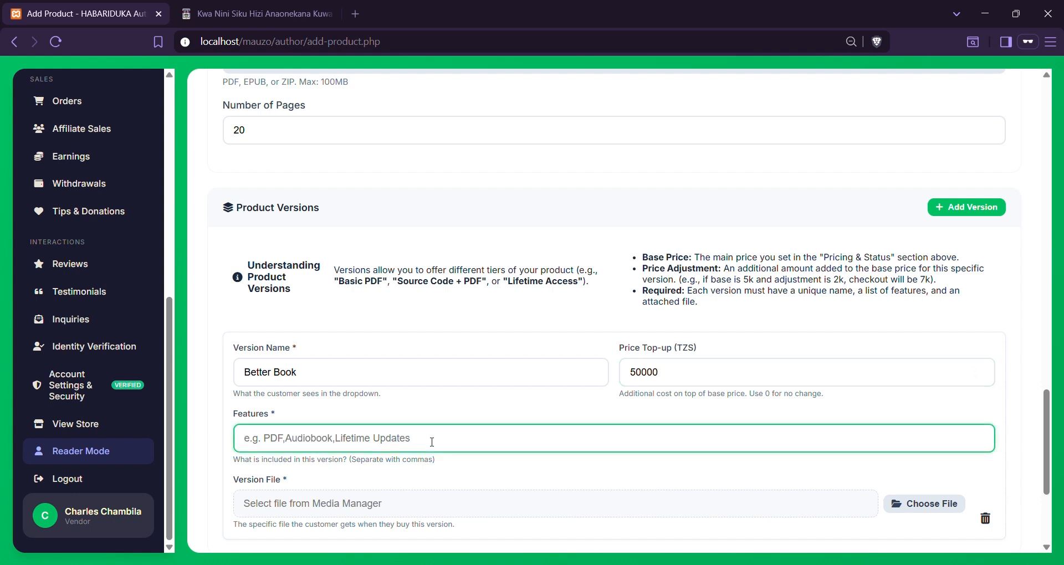
pyautogui.write('Audio')
pyautogui.press('BackSpace')
pyautogui.write('book')
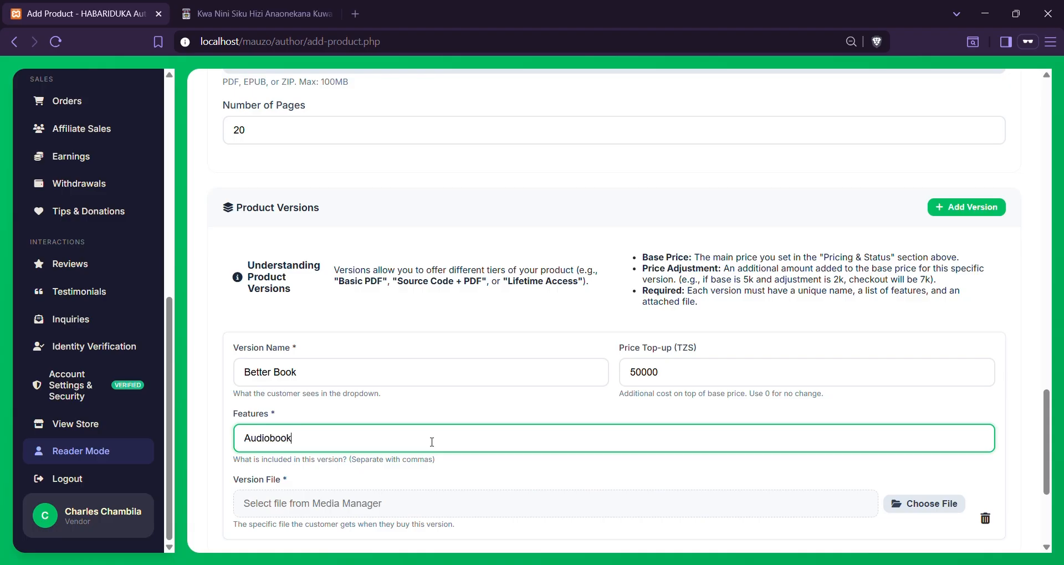
pyautogui.scroll(-2, 432, 441)
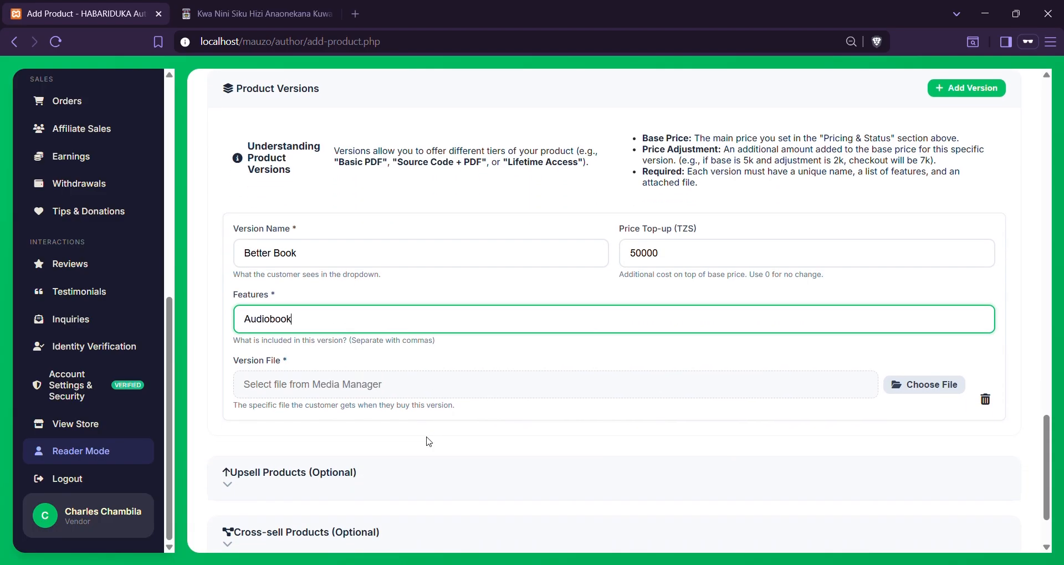
pyautogui.hotkey('ctrl', 'a')
# Change the feature to 'PDF' and attach Simu Yako ni Mshahara Wako.pdf as the version file
pyautogui.write('PDF')
pyautogui.click(357, 388)
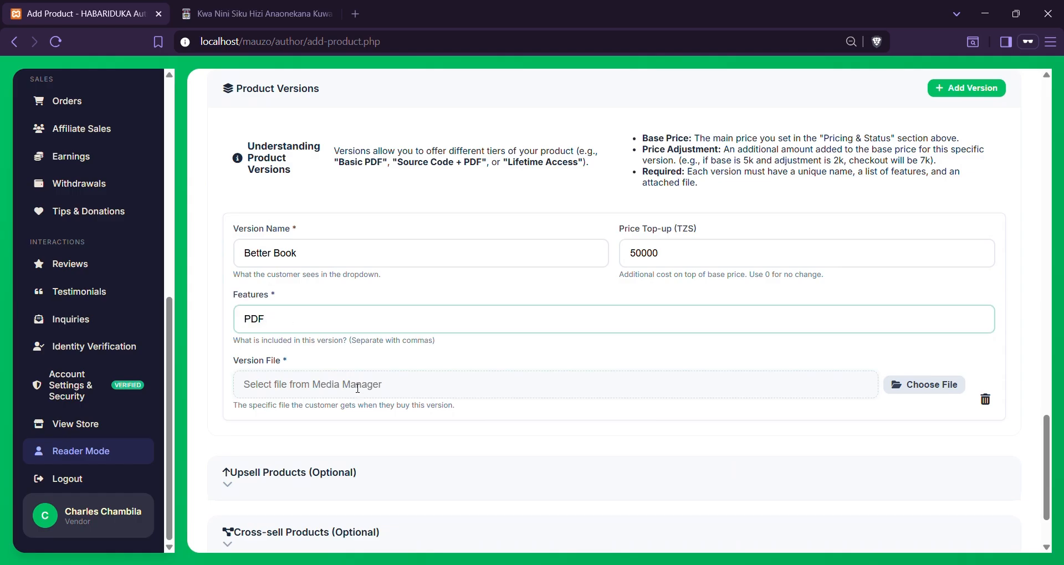
pyautogui.click(940, 393)
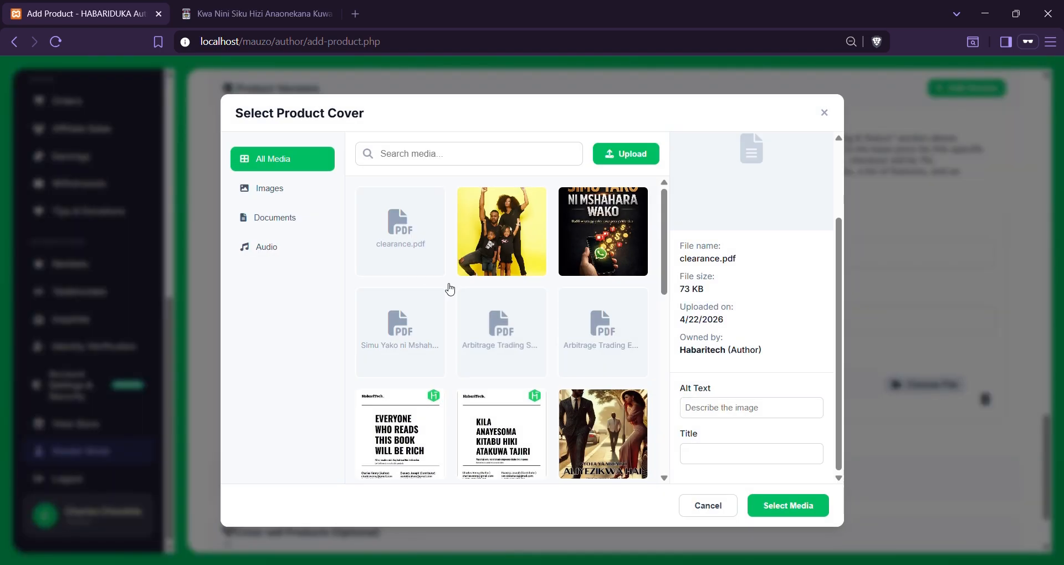
pyautogui.click(417, 337)
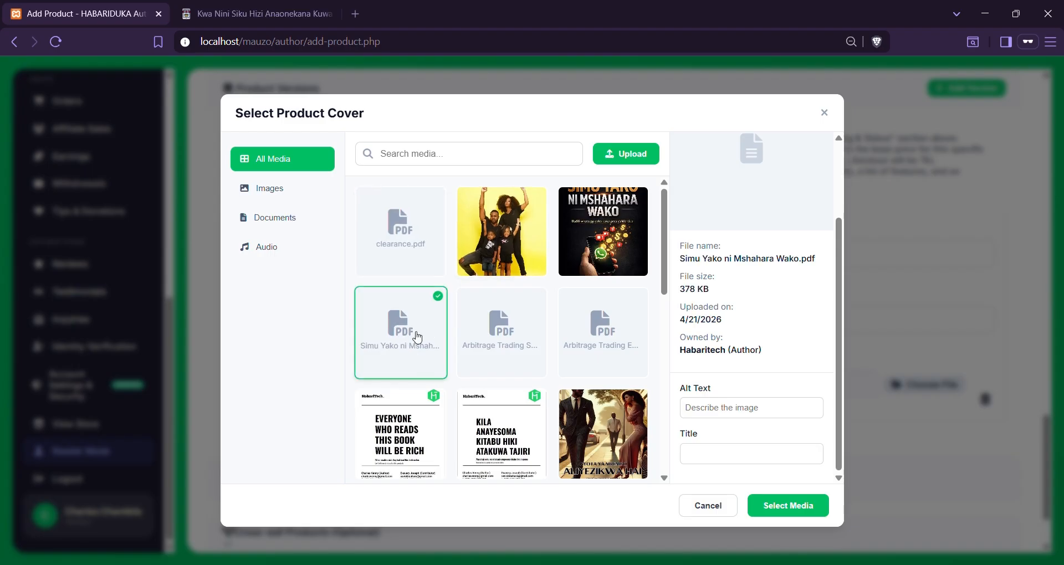
pyautogui.click(798, 505)
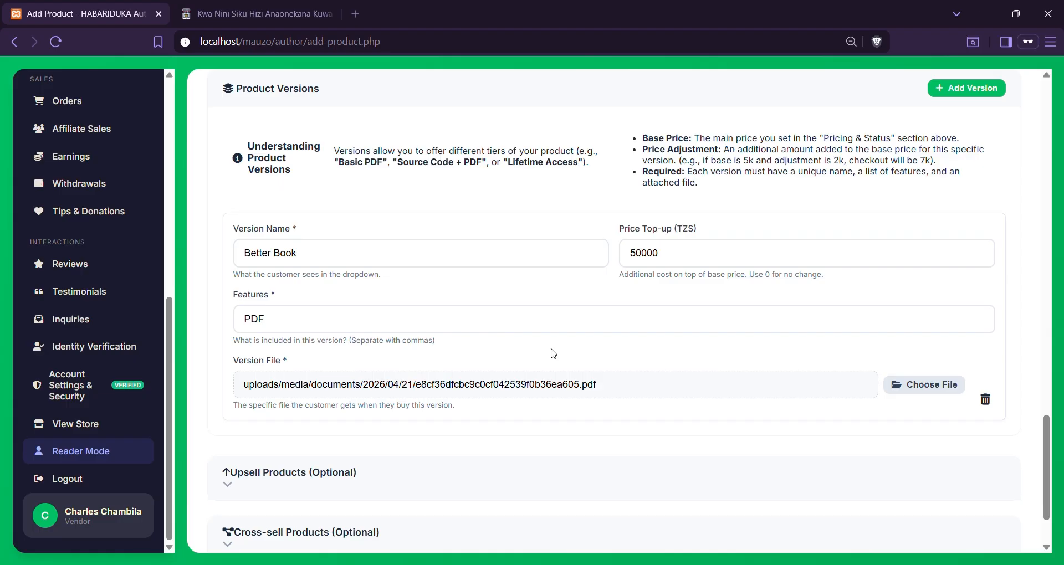
pyautogui.scroll(-2, 553, 353)
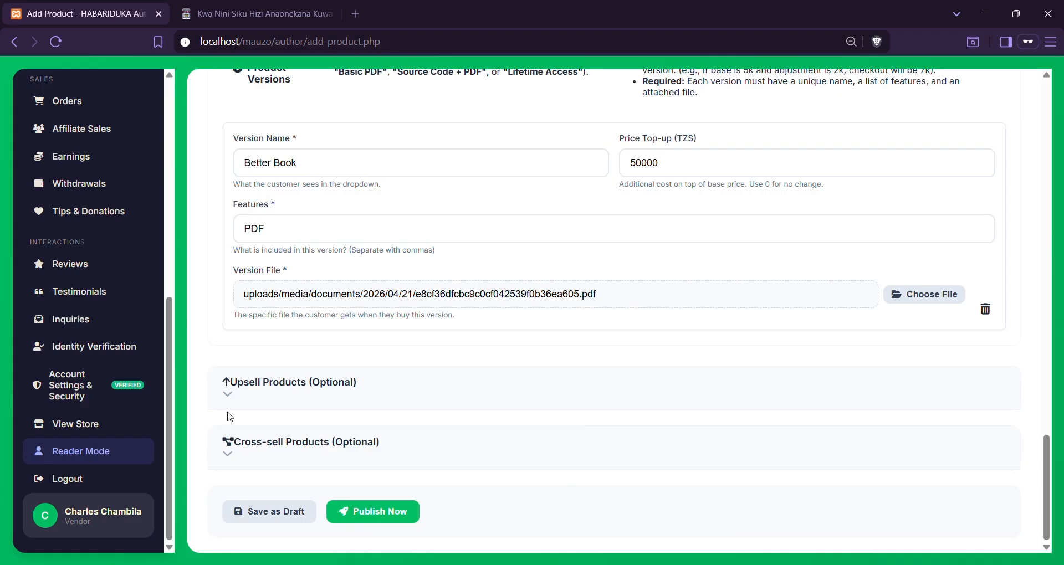
# Expand the Upsell Products and Cross-sell Products sections and focus the upsell search box
pyautogui.click(247, 395)
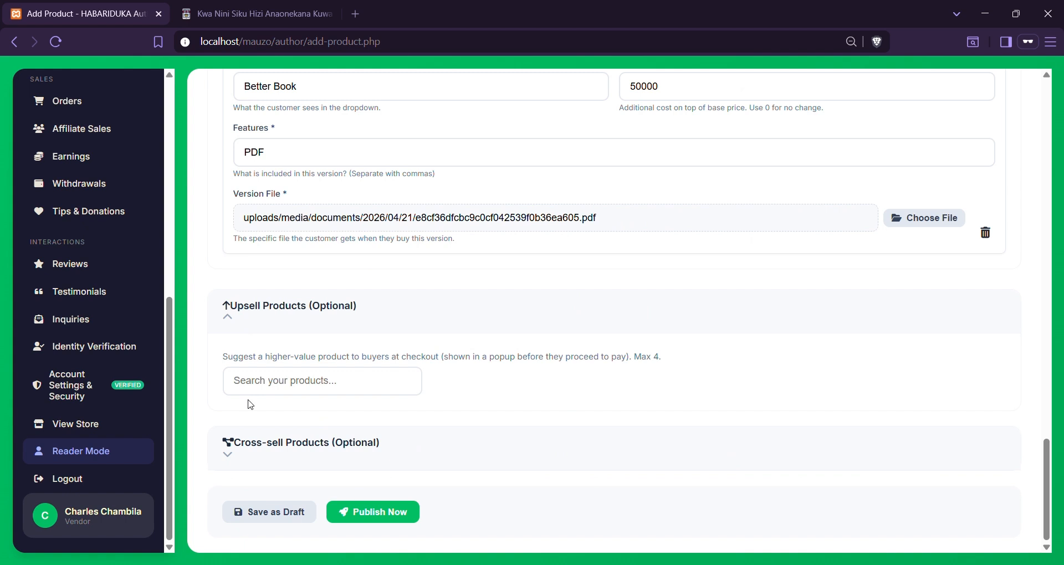
pyautogui.click(278, 438)
pyautogui.scroll(-1, 319, 415)
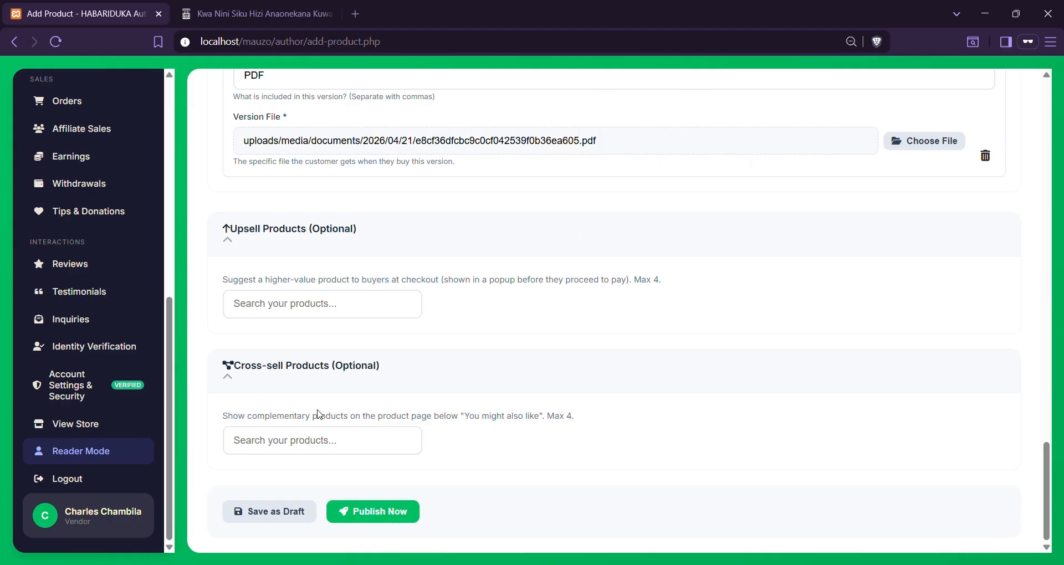
pyautogui.click(414, 315)
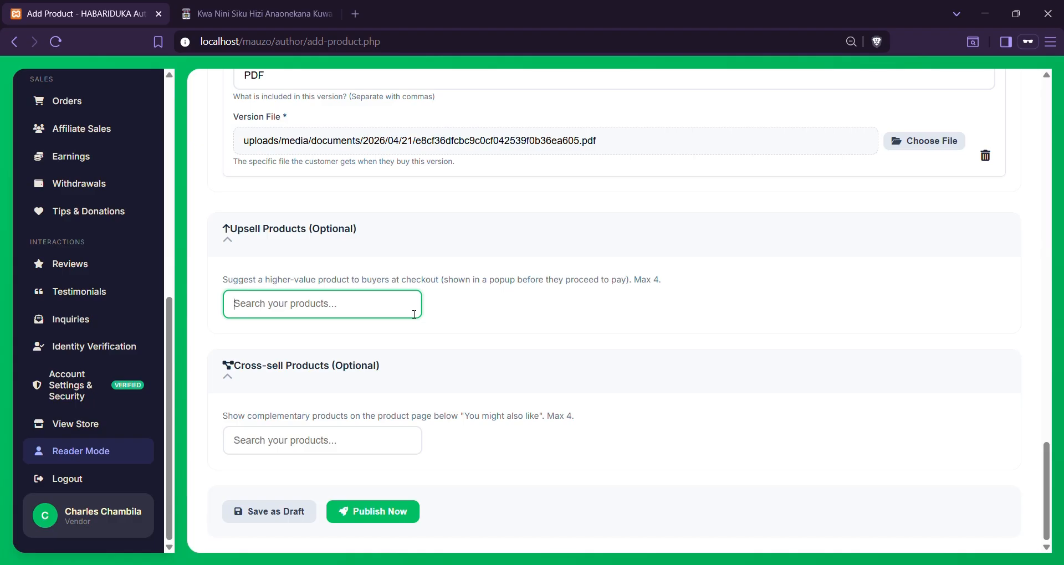
# Search upsells for 'mwo' and add MWONGOZO WA.UFUGAJI WA KUKU WA NYAMA (BROILER)
pyautogui.write('c')
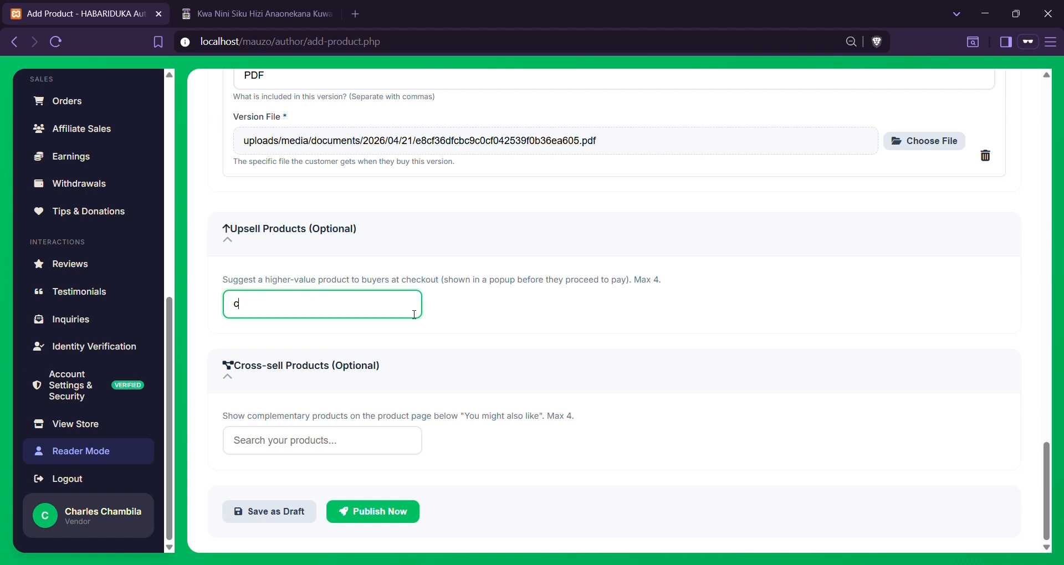
pyautogui.write('harles')
pyautogui.scroll(-1, 414, 315)
pyautogui.press('BackSpace')
pyautogui.press('BackSpace')
pyautogui.press('BackSpace')
pyautogui.press('BackSpace')
pyautogui.press('BackSpace')
pyautogui.press('BackSpace')
pyautogui.press('BackSpace')
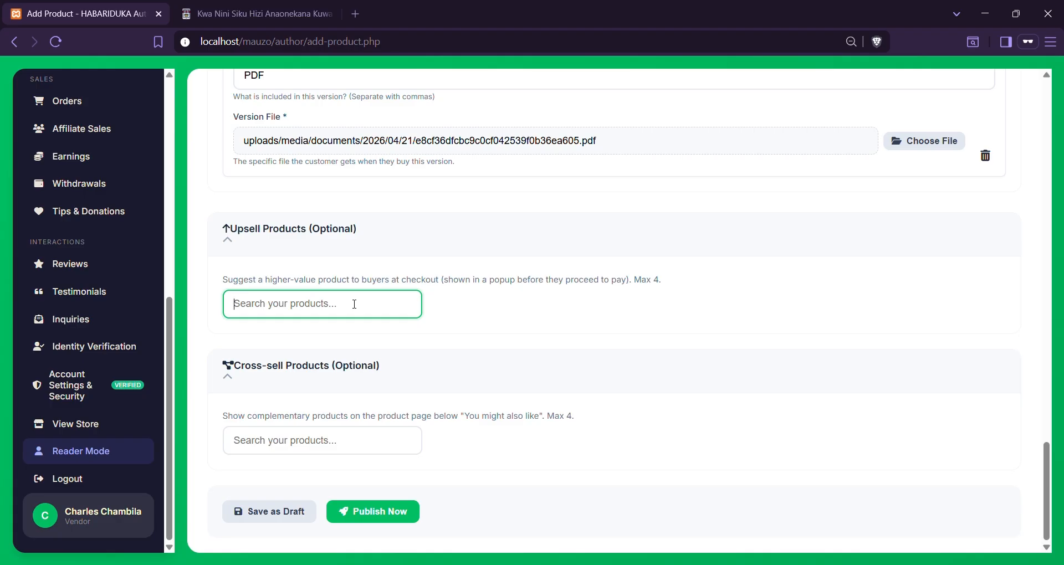
pyautogui.write('mwogo')
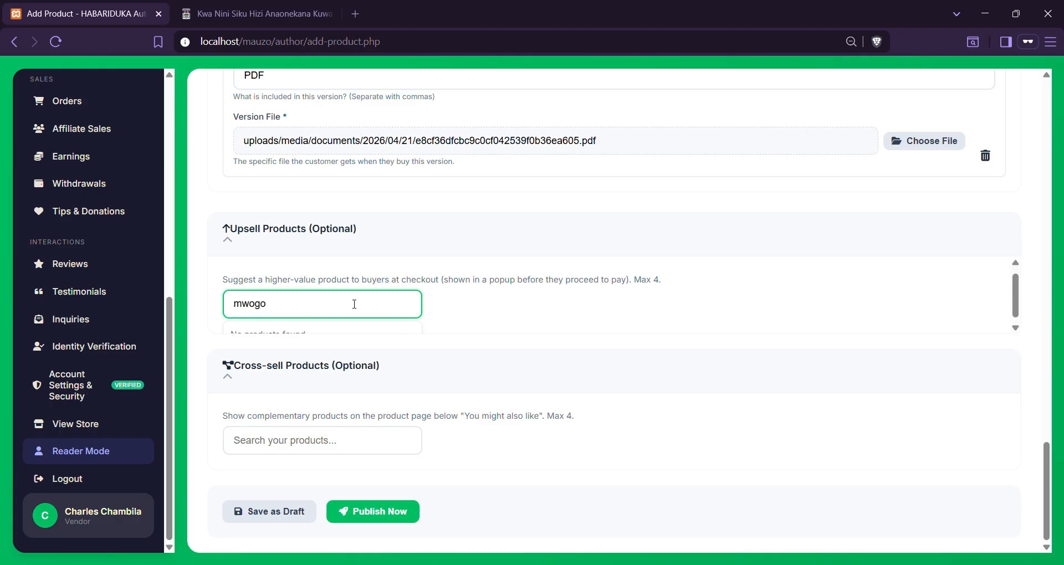
pyautogui.scroll(-1, 355, 304)
pyautogui.press('BackSpace')
pyautogui.press('BackSpace')
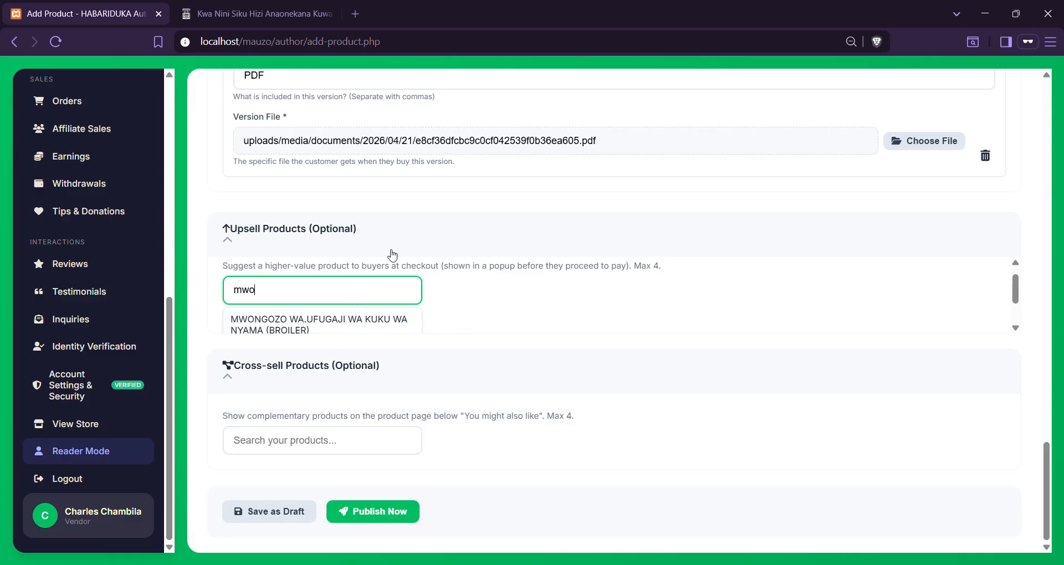
pyautogui.click(358, 326)
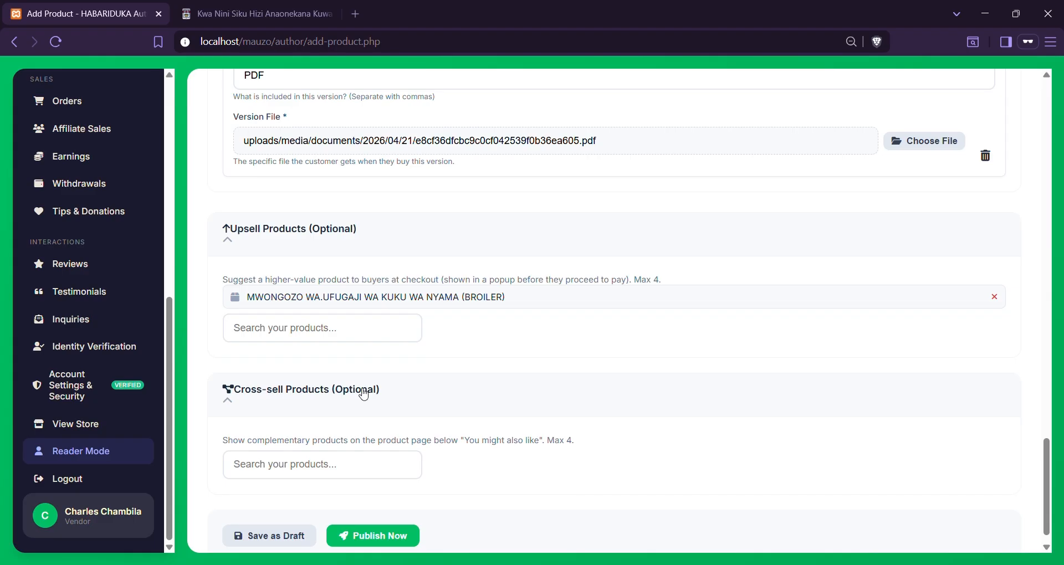
# Search cross-sells for 'affili' and add Affiliate Marketing for Beginners
pyautogui.scroll(-1, 676, 307)
pyautogui.scroll(1, 607, 323)
pyautogui.scroll(-1, 496, 300)
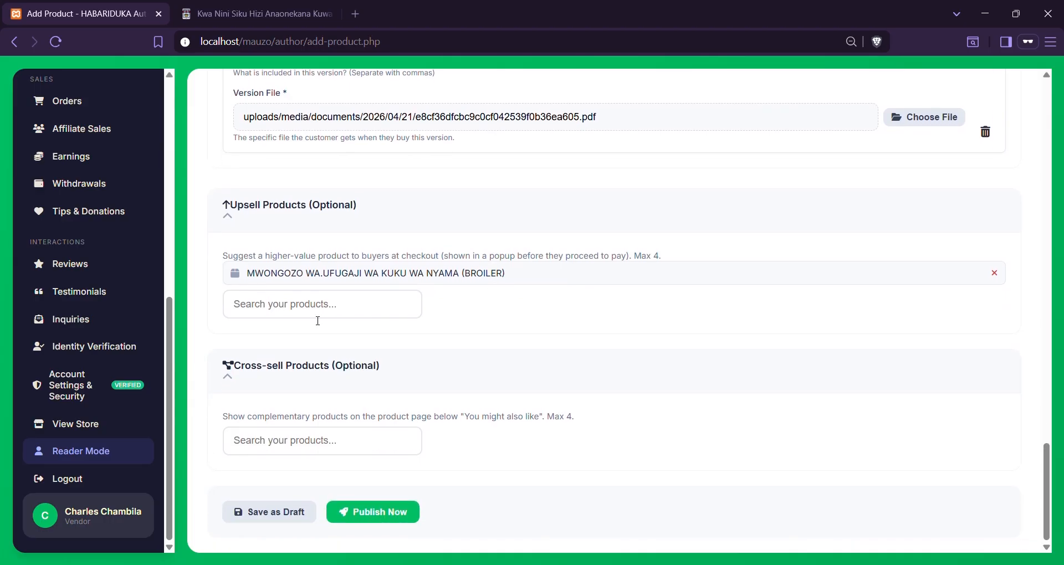
pyautogui.click(308, 442)
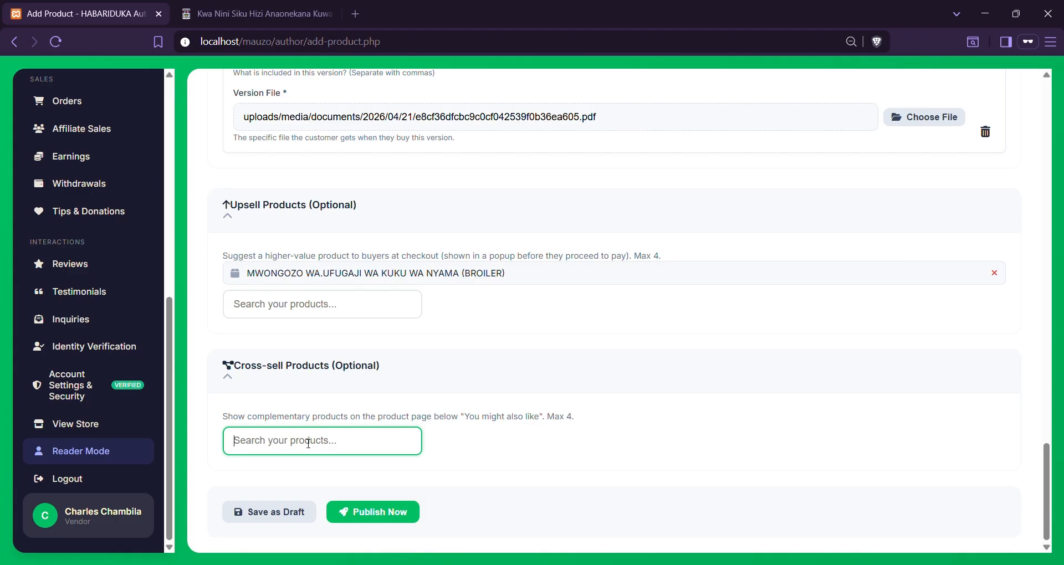
pyautogui.write('affili')
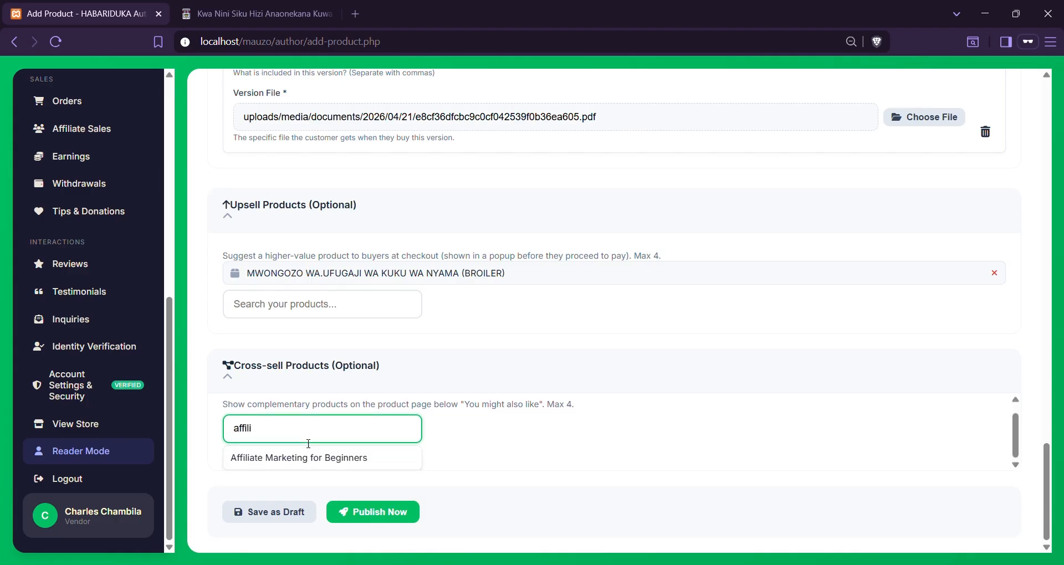
pyautogui.click(308, 465)
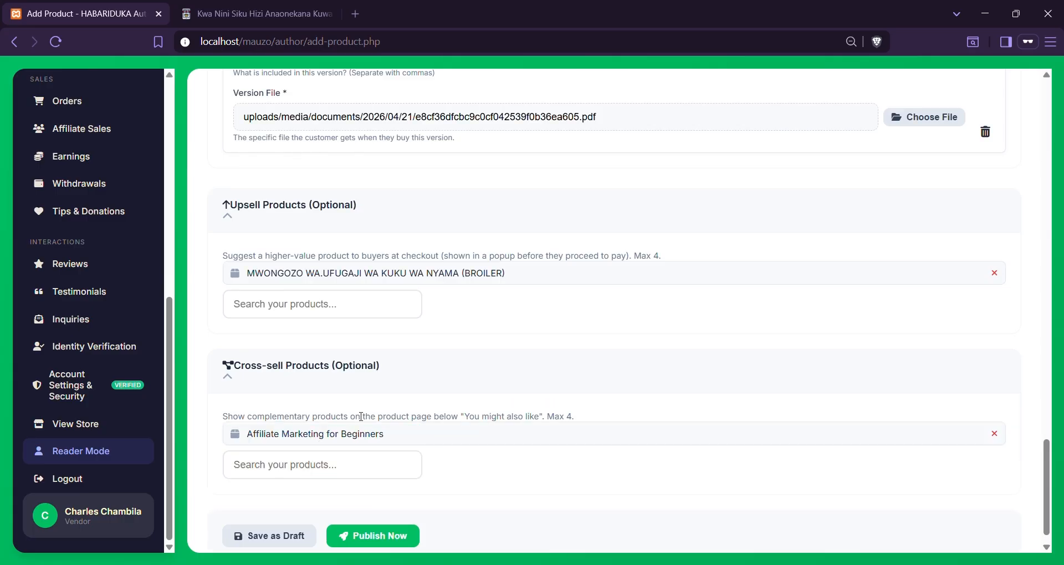
pyautogui.scroll(-1, 413, 399)
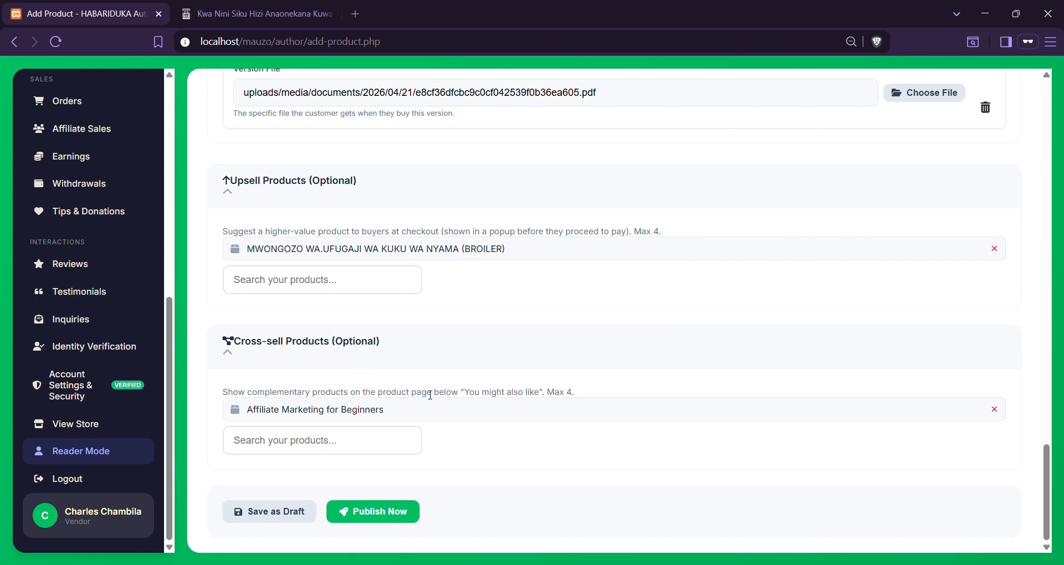
# Remove the broiler guide upsell and Affiliate Marketing cross-sell, collapsing both sections
pyautogui.click(998, 411)
pyautogui.click(995, 274)
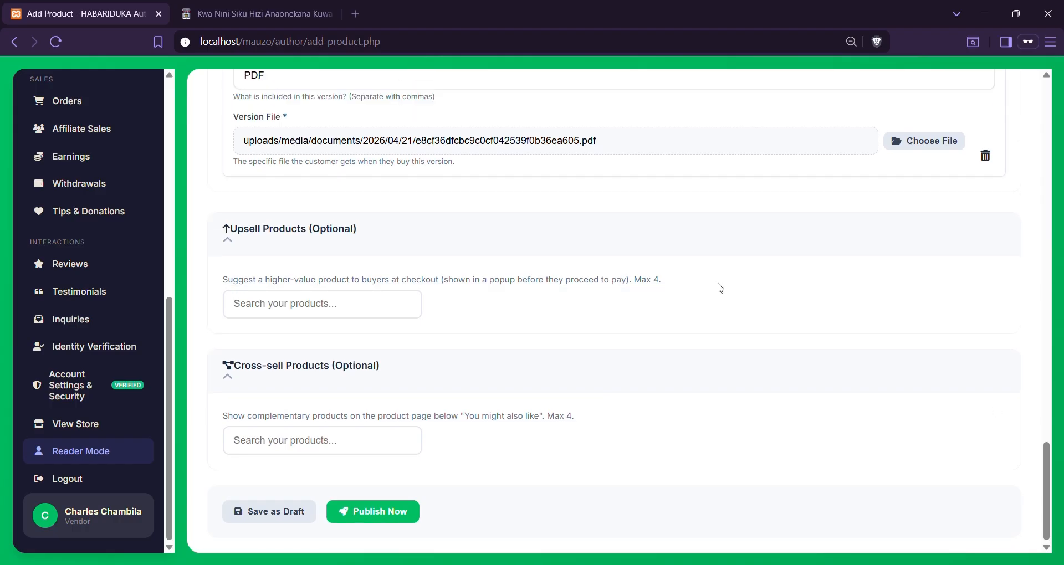
pyautogui.click(247, 231)
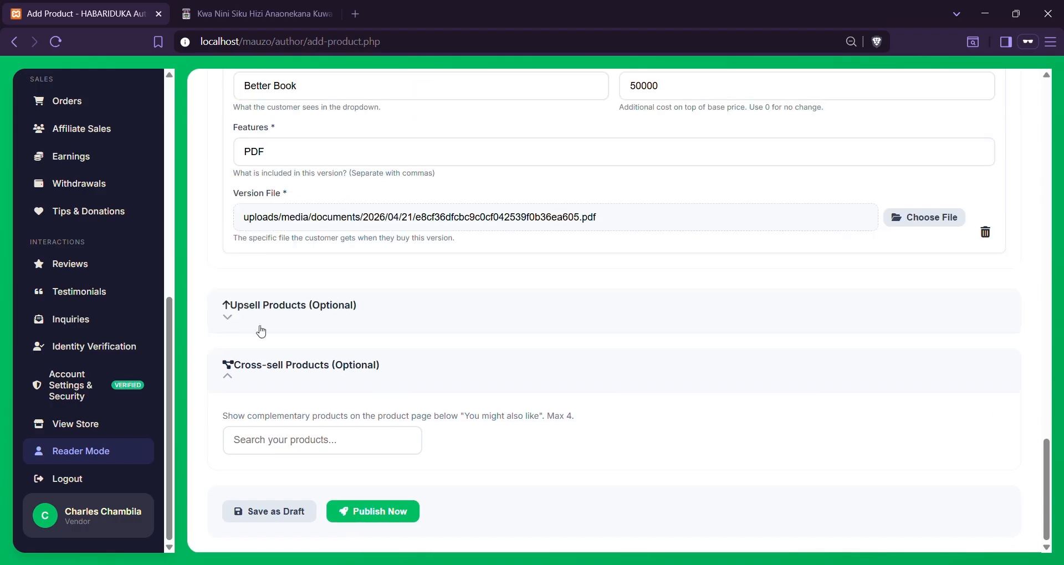
pyautogui.click(242, 366)
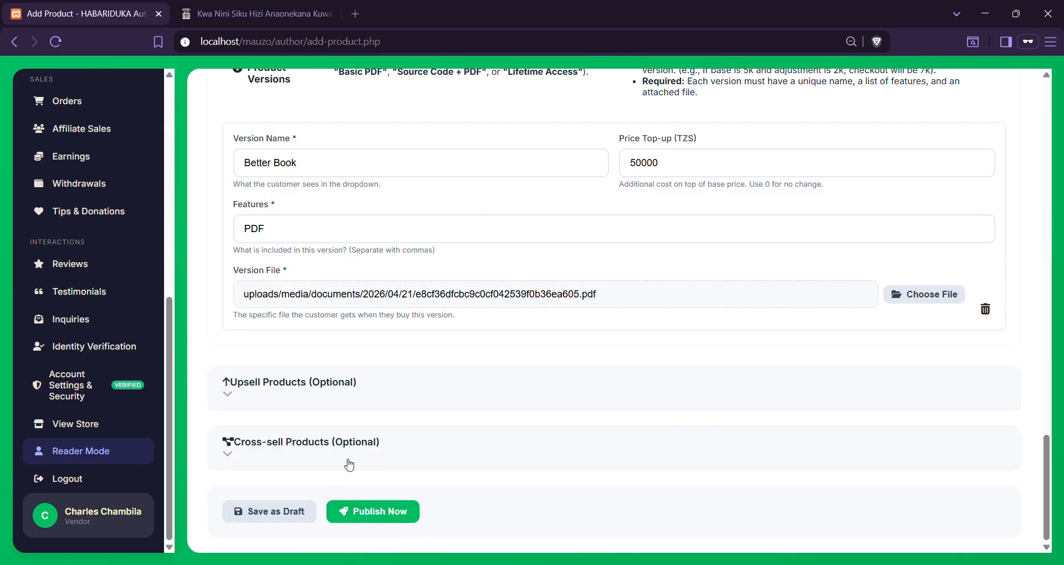
# Publish the eBook at TZS 50,000 and switch to the storefront book page tab
pyautogui.click(395, 517)
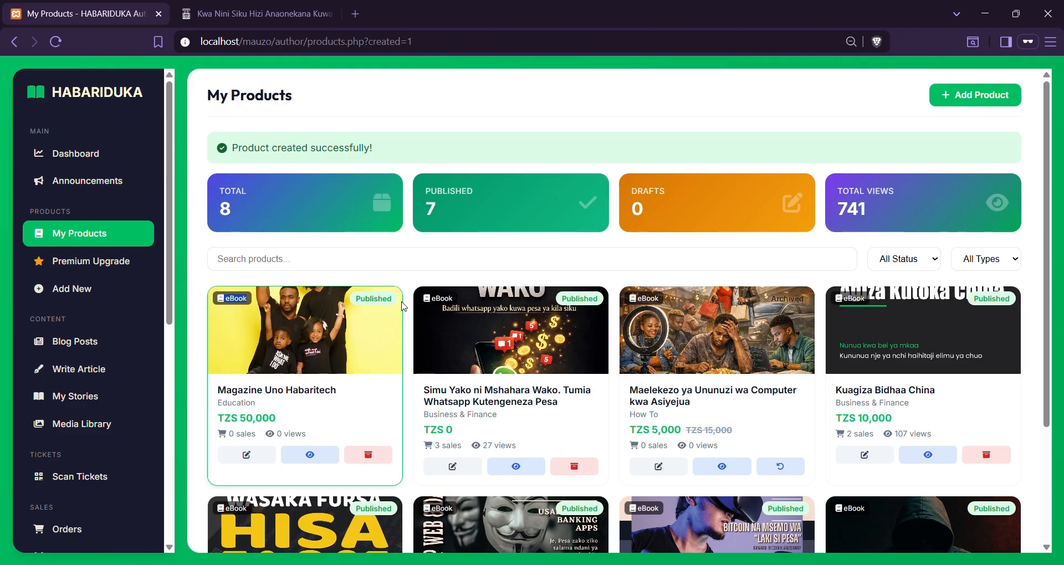
pyautogui.moveTo(220, 398); pyautogui.dragTo(342, 391)
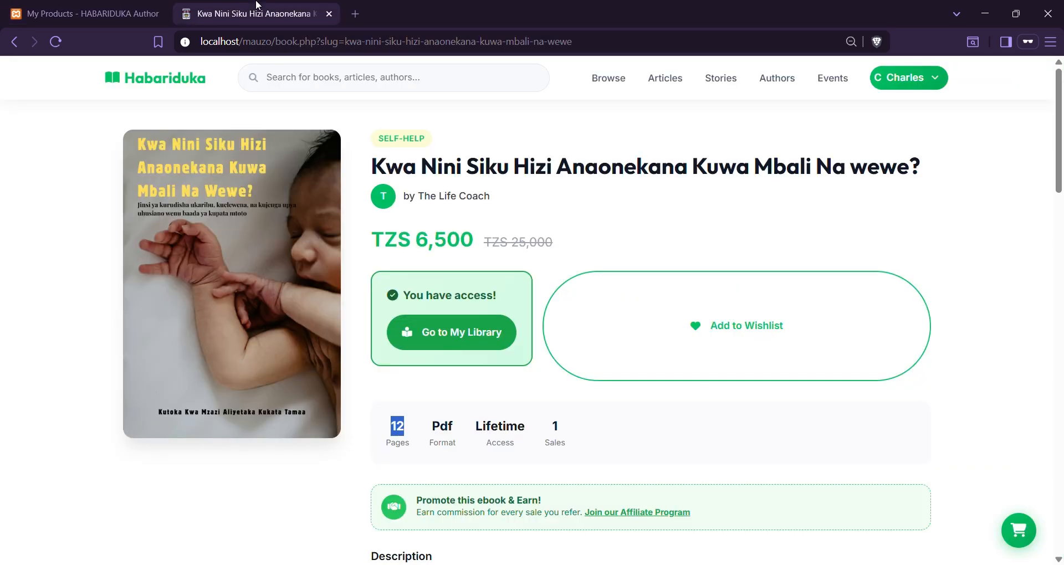
pyautogui.click(257, 12)
# Open Magazine Uno Habaritech from the marketplace catalog and start a TZS 50,000 purchase
pyautogui.click(623, 82)
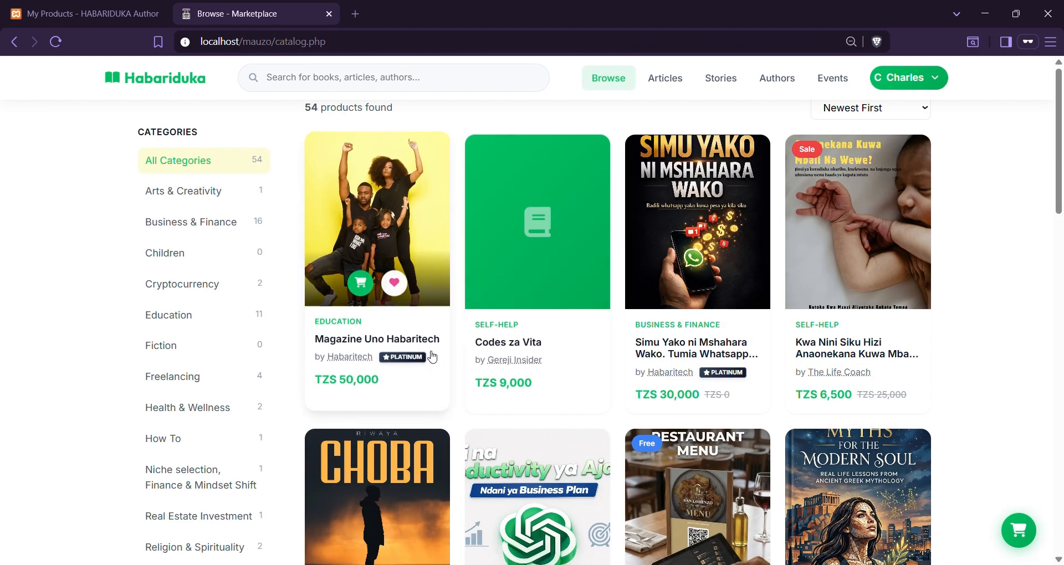
pyautogui.click(381, 346)
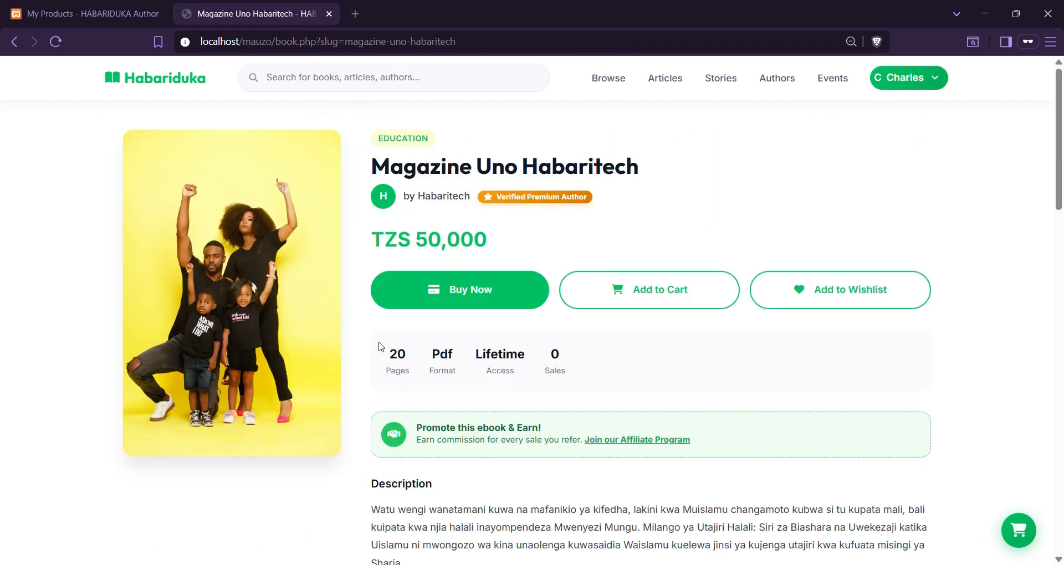
pyautogui.click(462, 299)
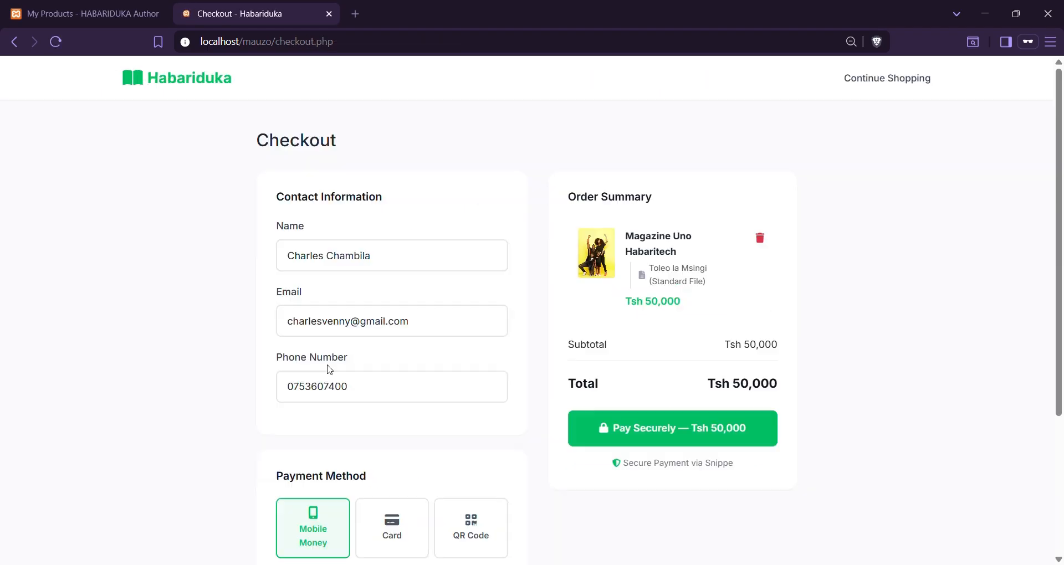
# Review the checkout's prefilled name, e-mail and phone fields, then return to the book page
pyautogui.click(354, 258)
pyautogui.click(347, 324)
pyautogui.click(338, 400)
pyautogui.click(330, 256)
pyautogui.click(332, 311)
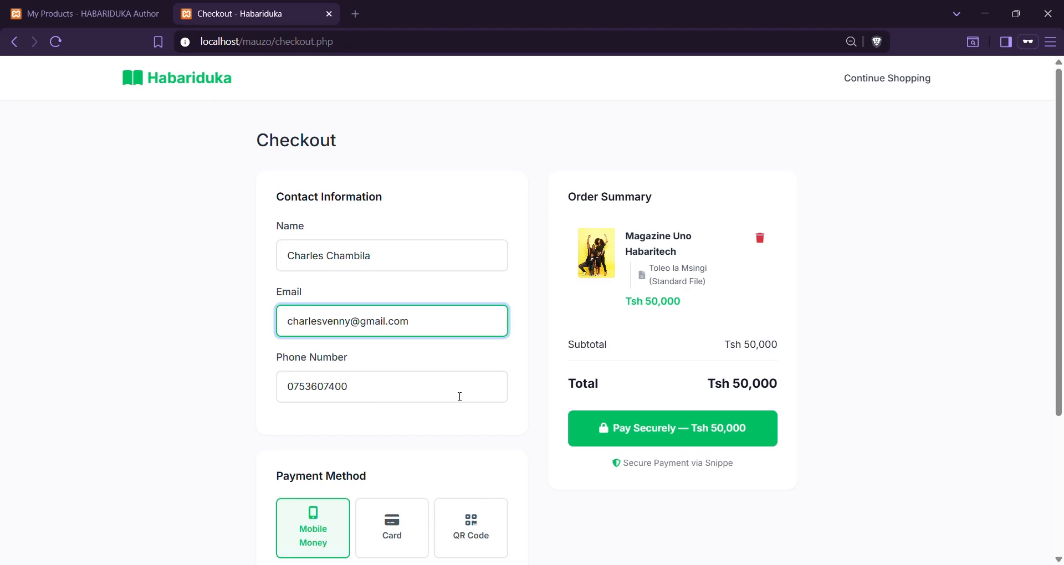
pyautogui.click(417, 238)
pyautogui.click(413, 265)
pyautogui.click(423, 325)
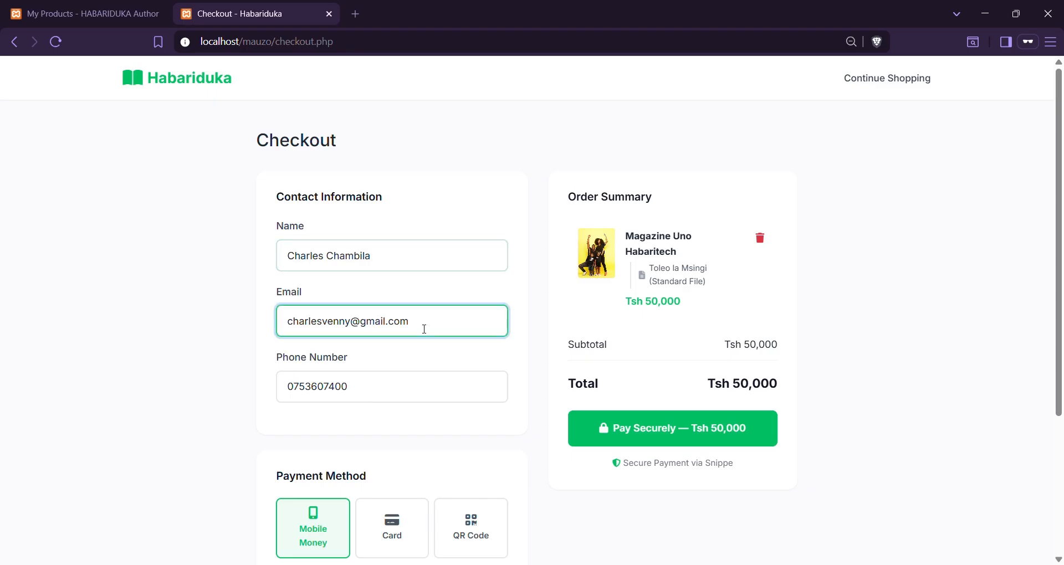
pyautogui.click(399, 390)
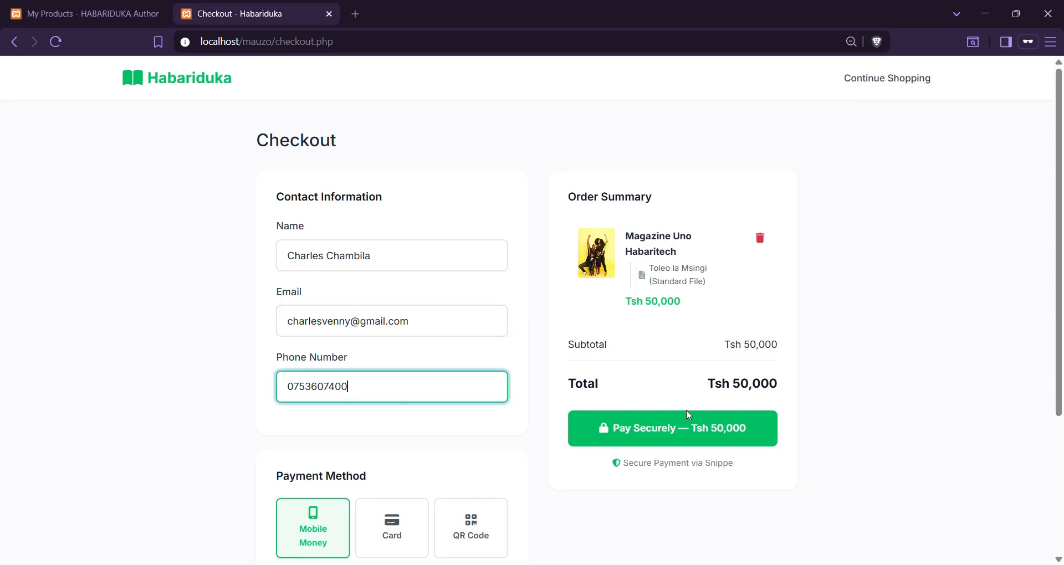
pyautogui.click(14, 49)
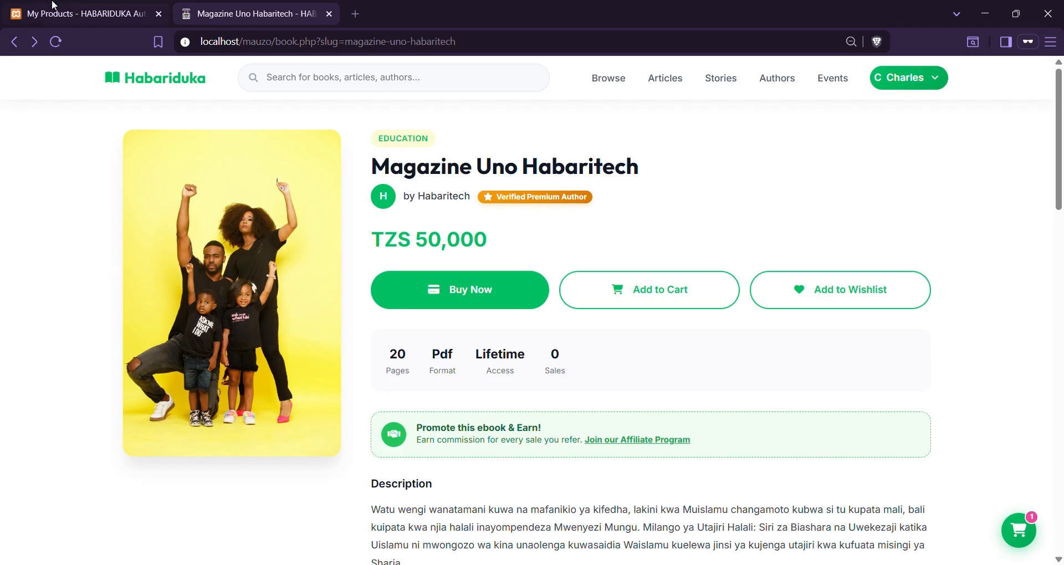
# From My Products, open Magazine Uno Habaritech's page in a new tab via its view button, then return
pyautogui.click(88, 13)
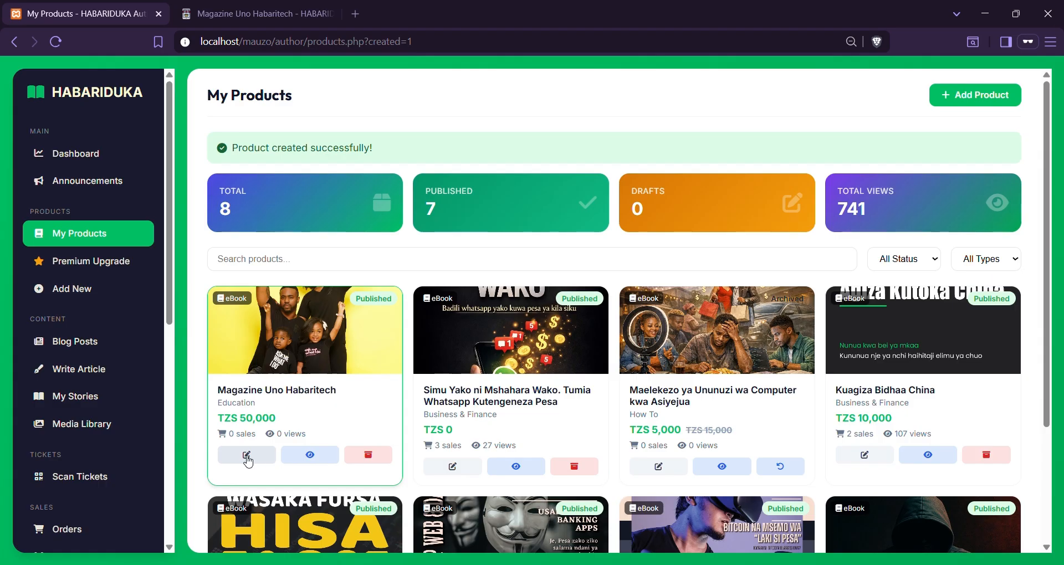
pyautogui.click(311, 456)
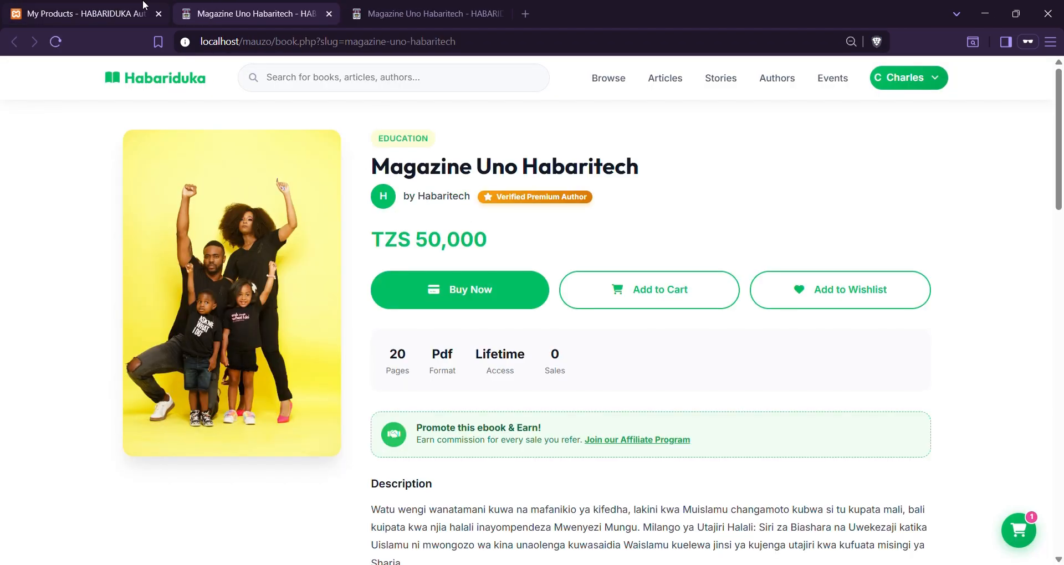
pyautogui.click(94, 13)
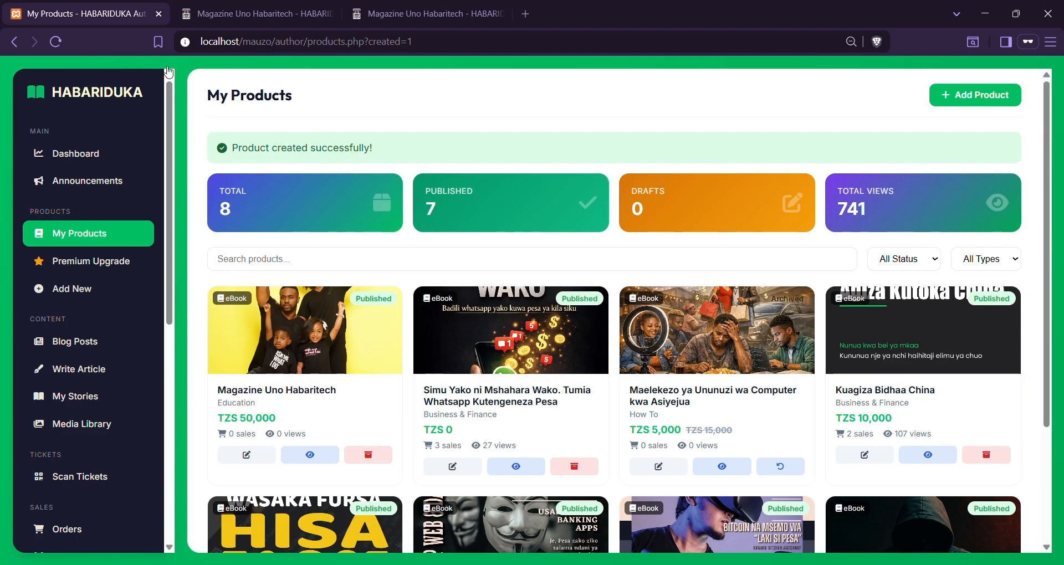
# Open Magazine Uno Habaritech for editing and review its product type, title and descriptions
pyautogui.click(267, 460)
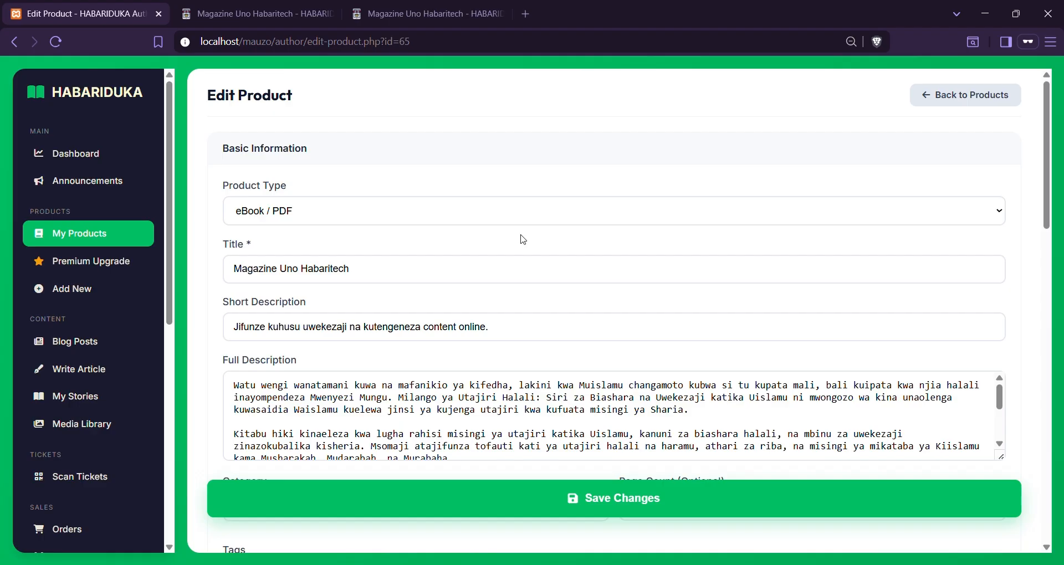
pyautogui.click(350, 210)
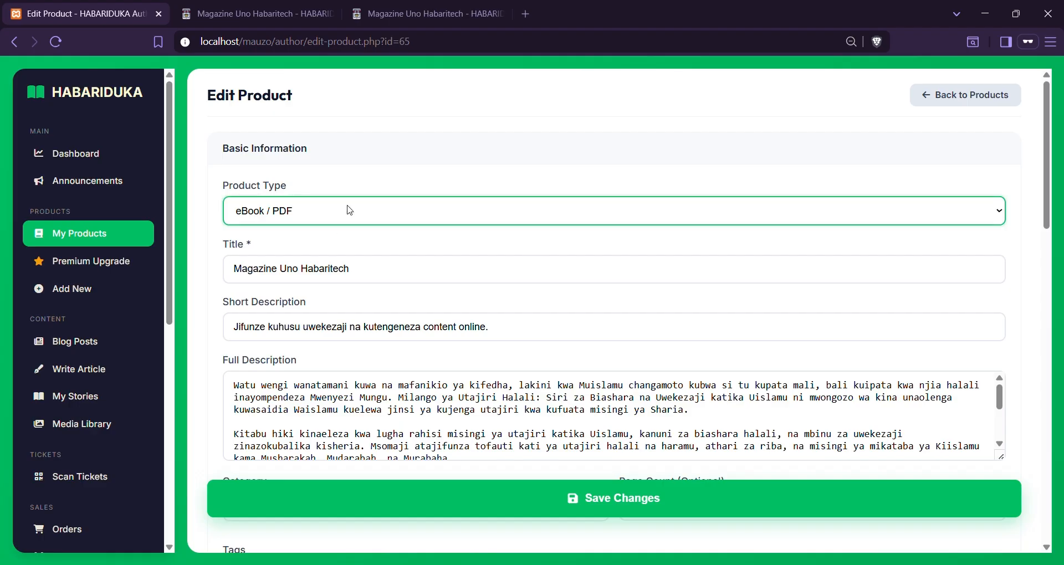
pyautogui.click(382, 280)
pyautogui.click(394, 337)
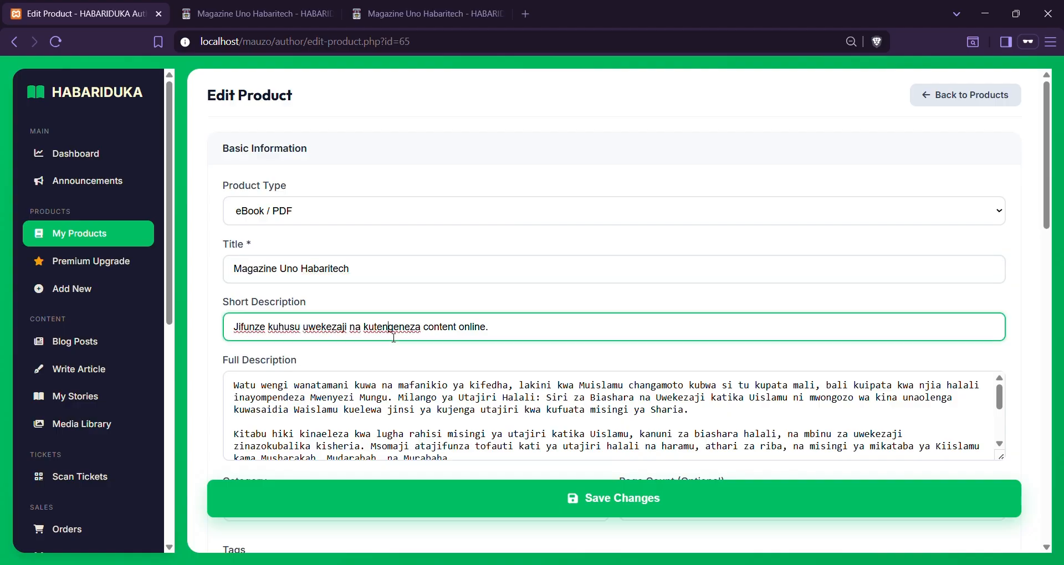
pyautogui.scroll(-2, 394, 337)
pyautogui.click(414, 284)
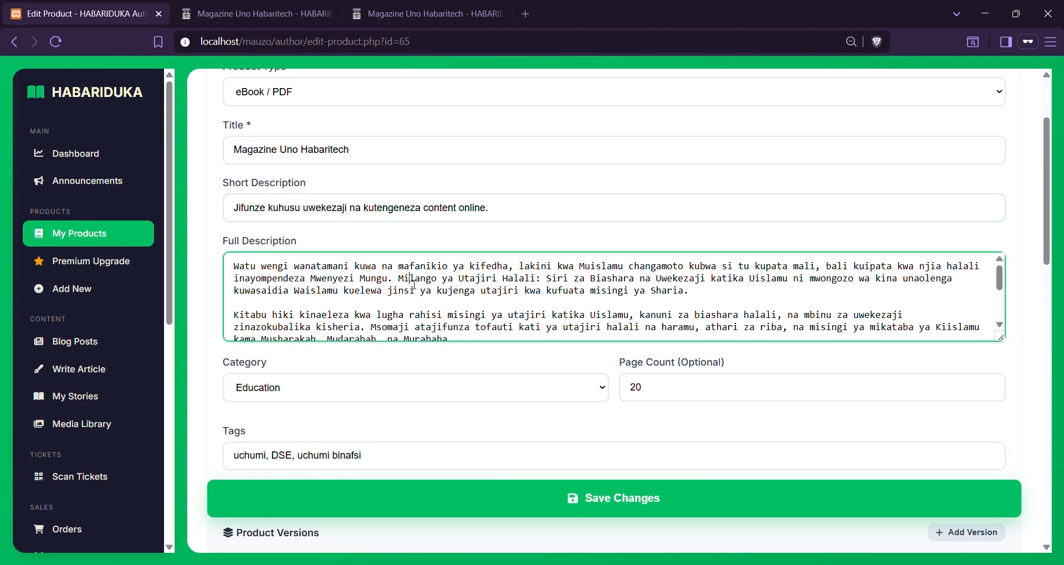
pyautogui.scroll(-5, 415, 285)
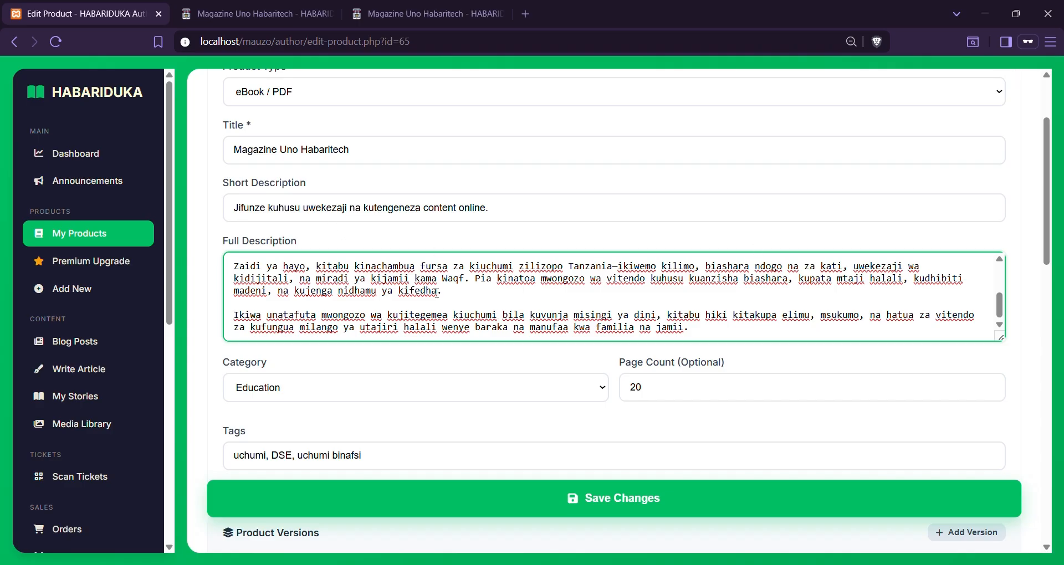
pyautogui.click(467, 280)
# Check its category, the page count of 20, and the product tags
pyautogui.click(348, 408)
pyautogui.click(348, 401)
pyautogui.click(742, 399)
pyautogui.scroll(-3, 742, 399)
pyautogui.click(517, 301)
pyautogui.scroll(-3, 515, 399)
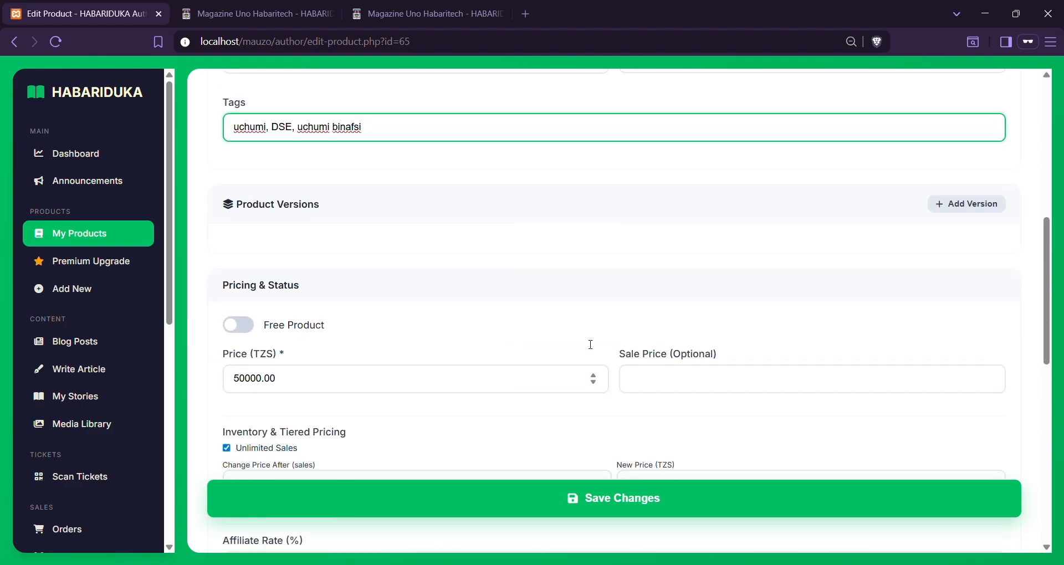
pyautogui.click(974, 210)
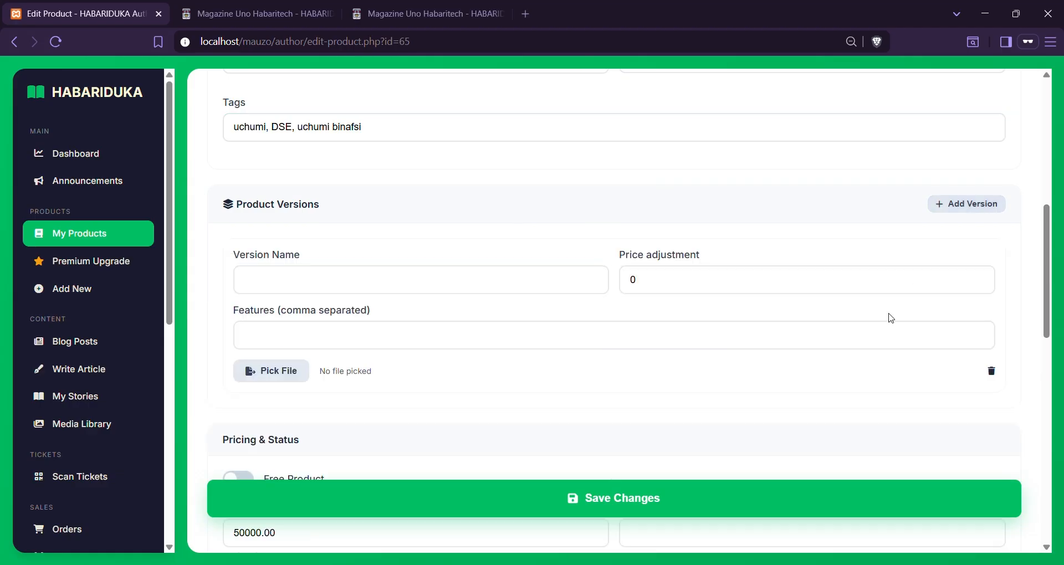
pyautogui.click(992, 372)
pyautogui.click(612, 133)
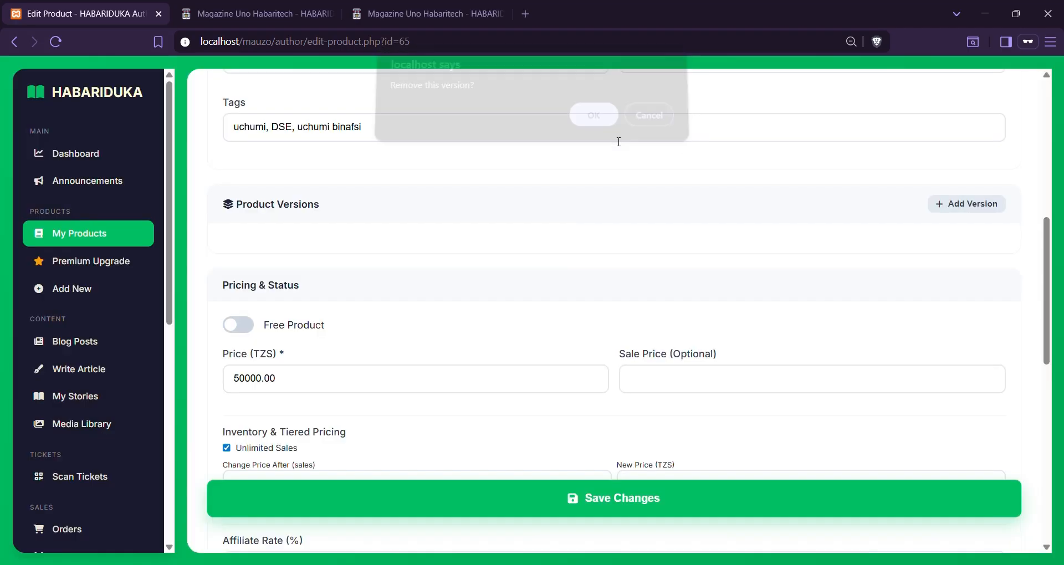
pyautogui.scroll(-3, 466, 299)
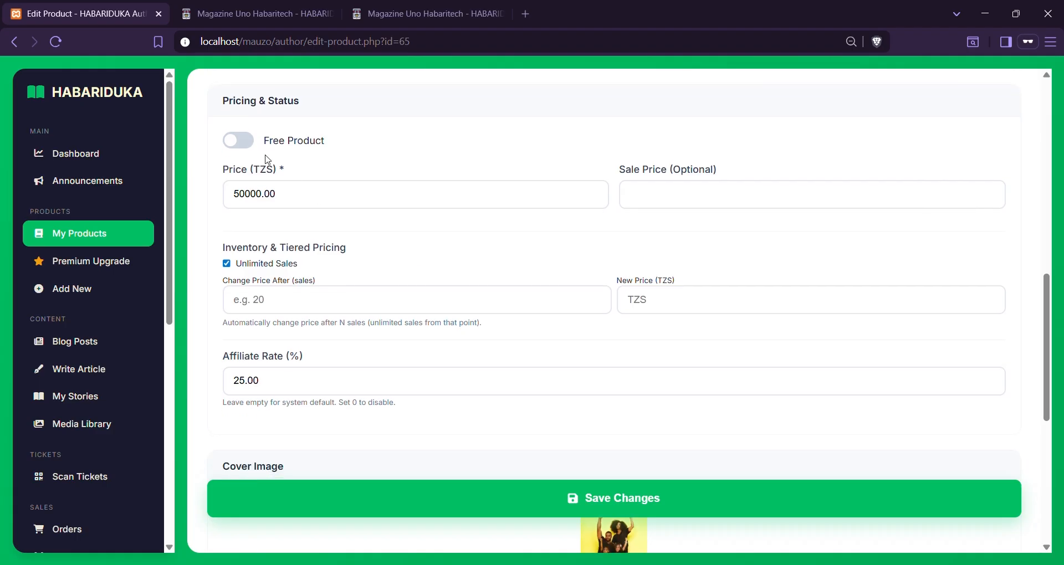
pyautogui.click(240, 140)
pyautogui.click(250, 145)
pyautogui.click(302, 198)
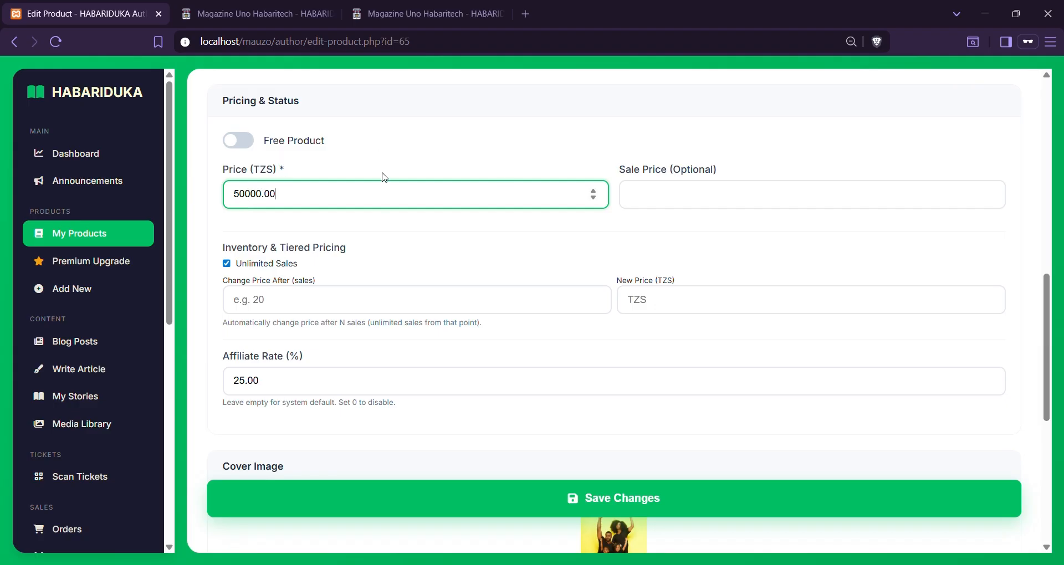
# Set a sale price of 40000 and clear the affiliate rate back to system default
pyautogui.click(688, 201)
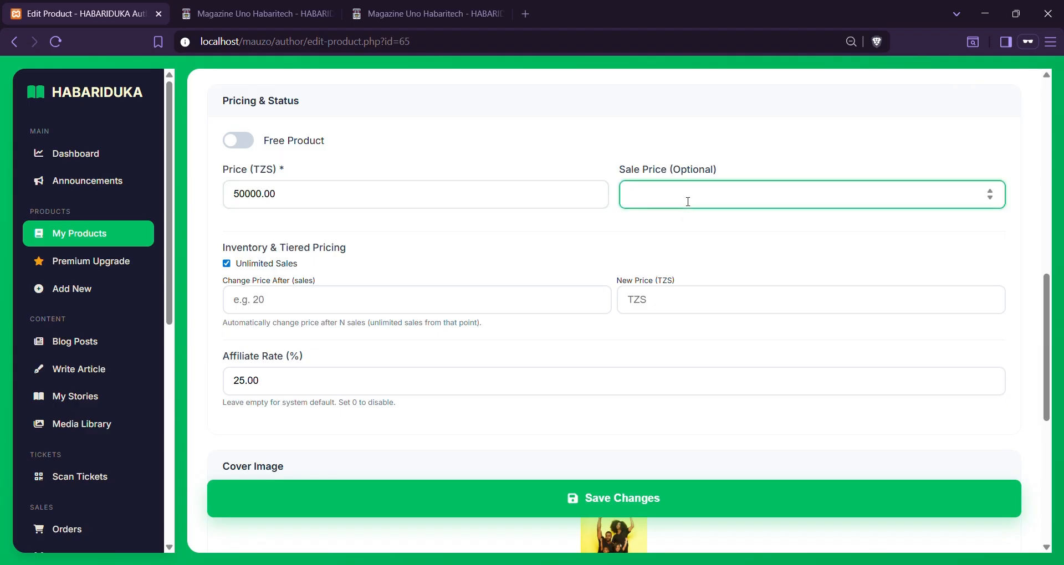
pyautogui.write('400')
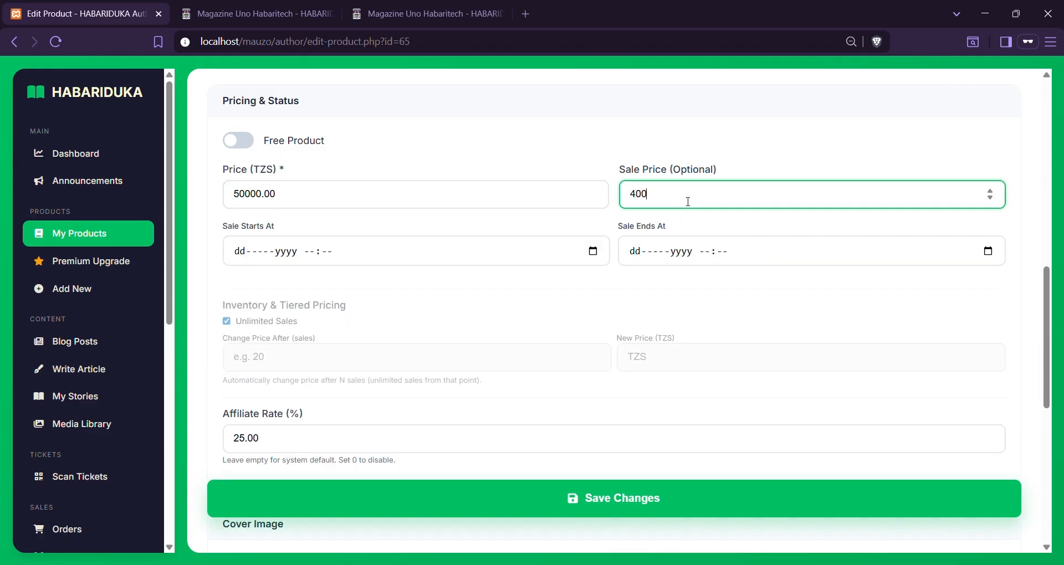
pyautogui.write('00')
pyautogui.scroll(-2, 353, 342)
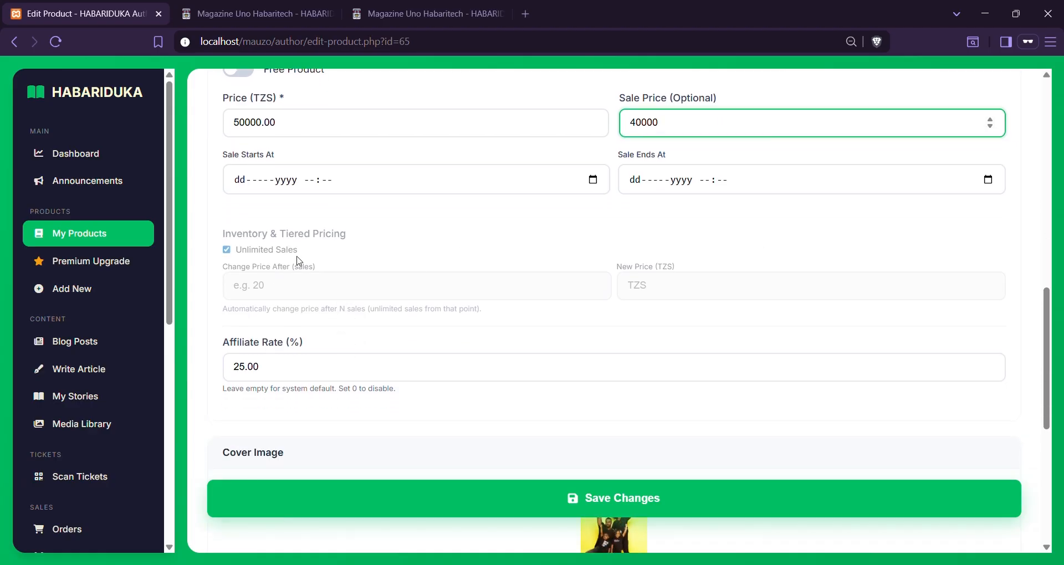
pyautogui.scroll(-5, 404, 312)
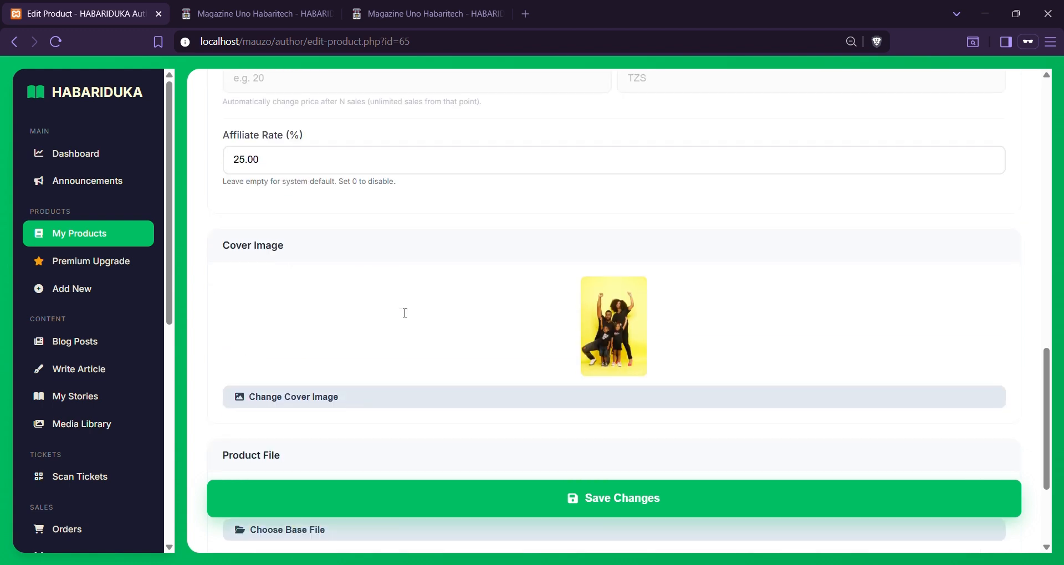
pyautogui.click(244, 160)
pyautogui.press('BackSpace')
pyautogui.press('Delete')
pyautogui.press('Delete')
pyautogui.press('BackSpace')
pyautogui.click(349, 244)
# Confirm the Product Status is Published and save the product changes
pyautogui.scroll(-2, 349, 243)
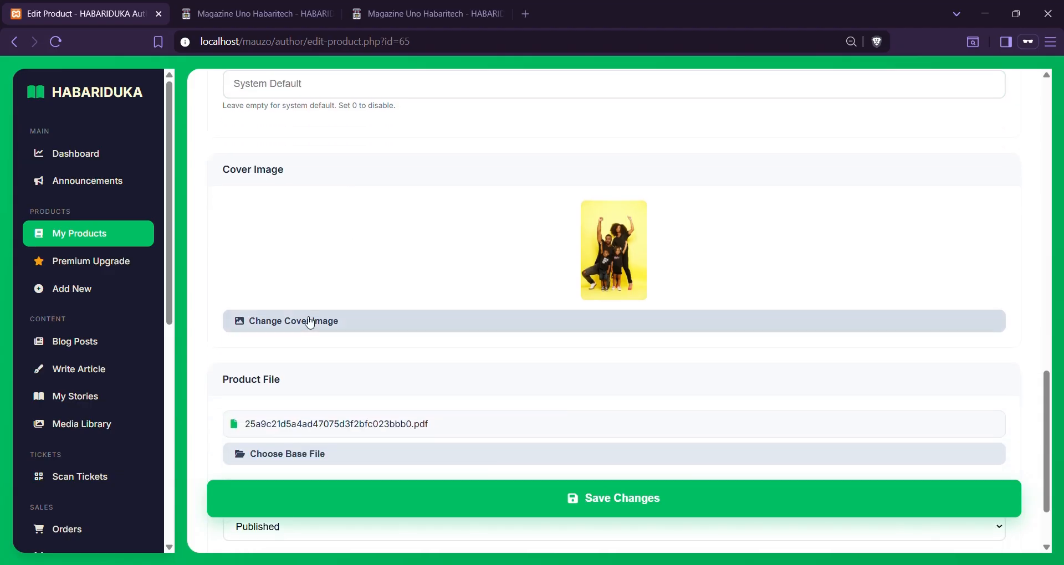
pyautogui.scroll(-2, 327, 460)
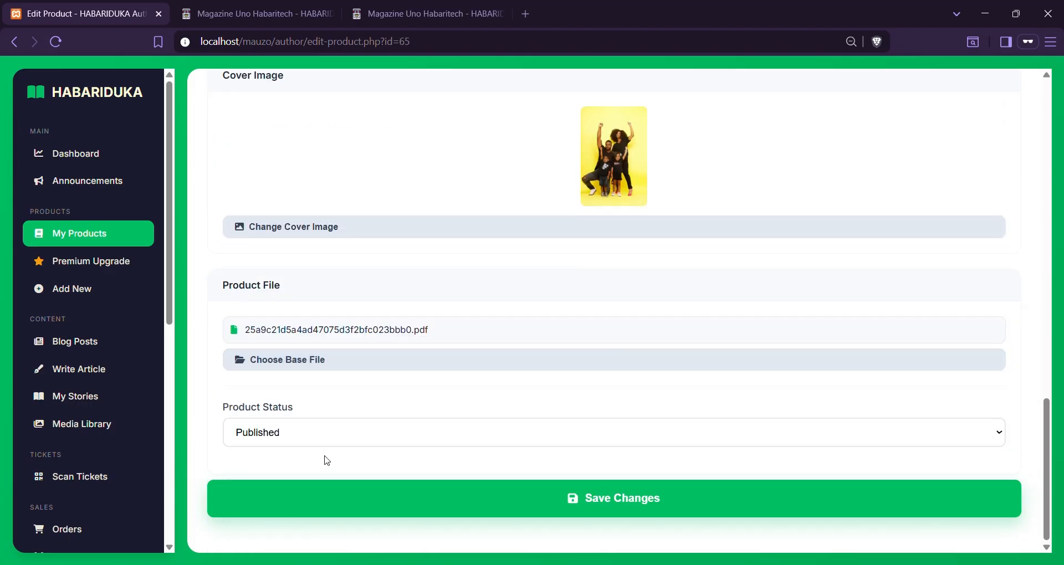
pyautogui.click(358, 431)
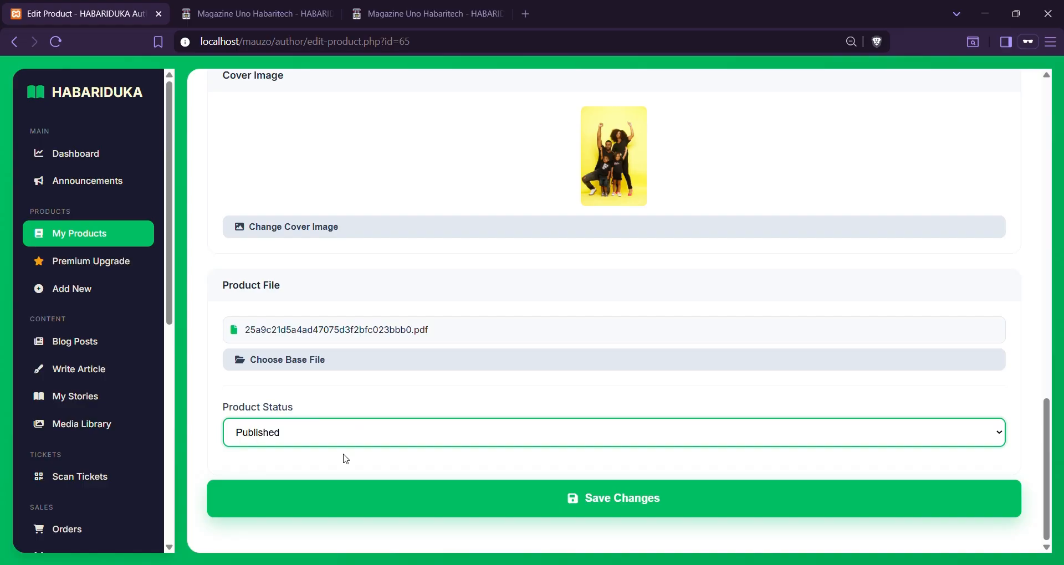
pyautogui.click(355, 387)
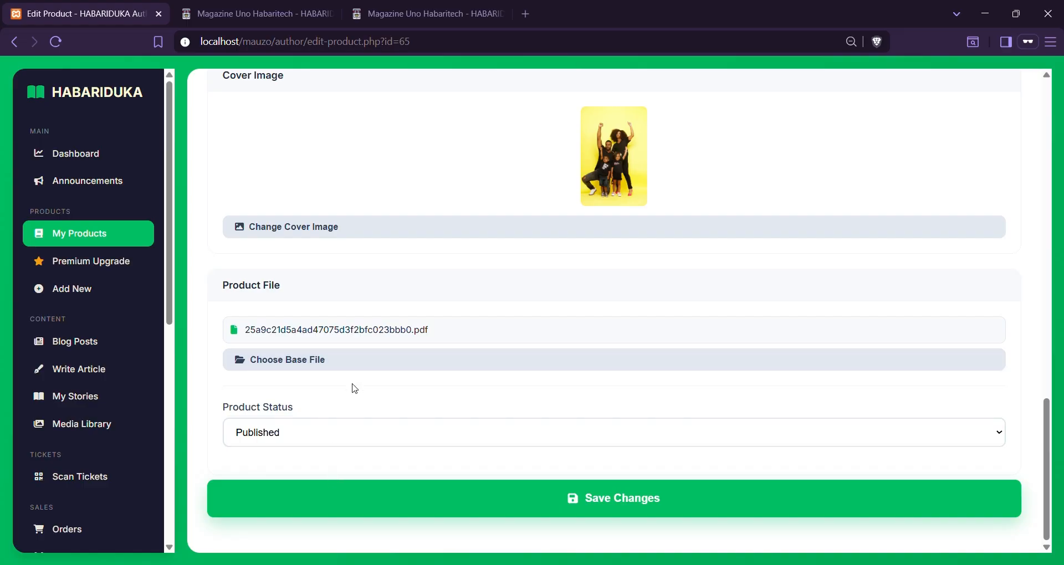
pyautogui.click(609, 498)
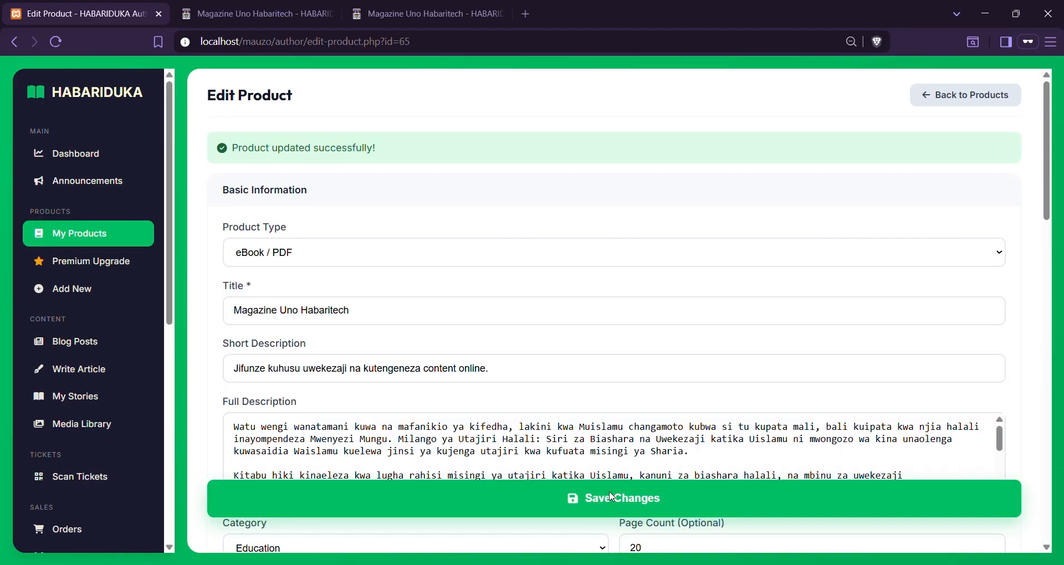
# Confirm the book page shows TZS 40,000 with 50,000 struck through, and checkout totals 40,000
pyautogui.click(222, 7)
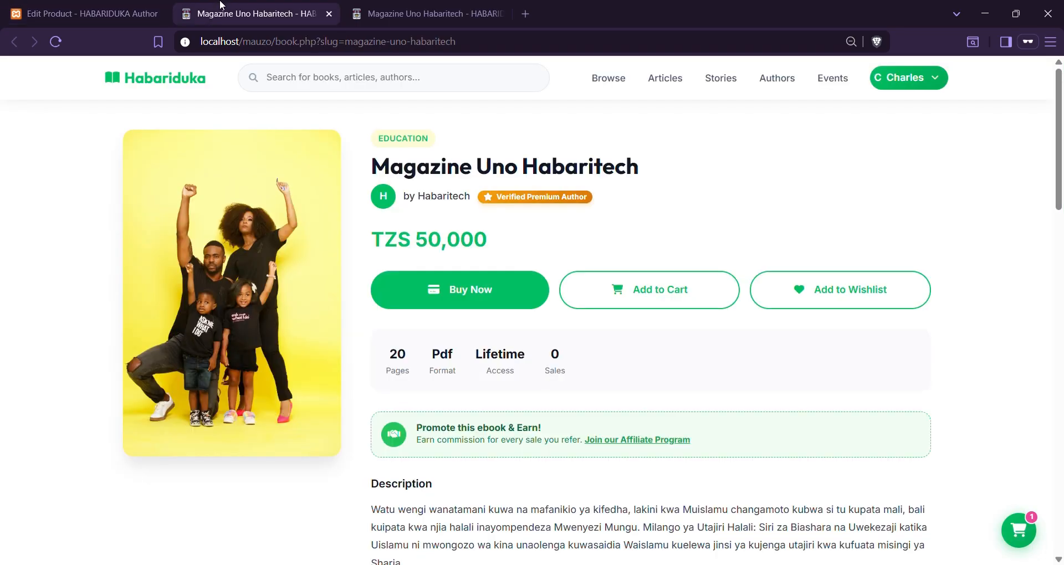
pyautogui.click(55, 43)
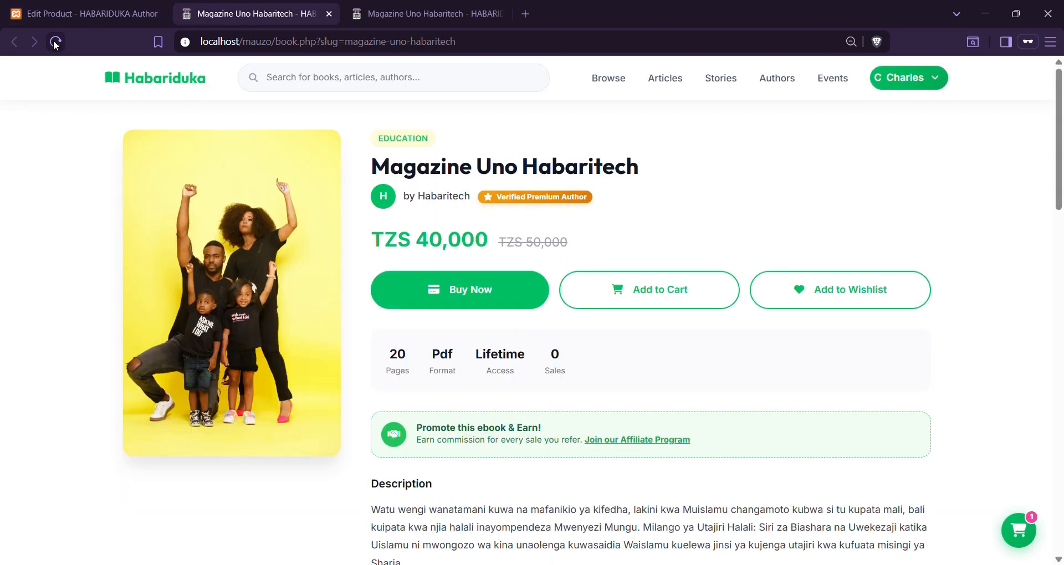
pyautogui.moveTo(495, 244); pyautogui.dragTo(567, 245)
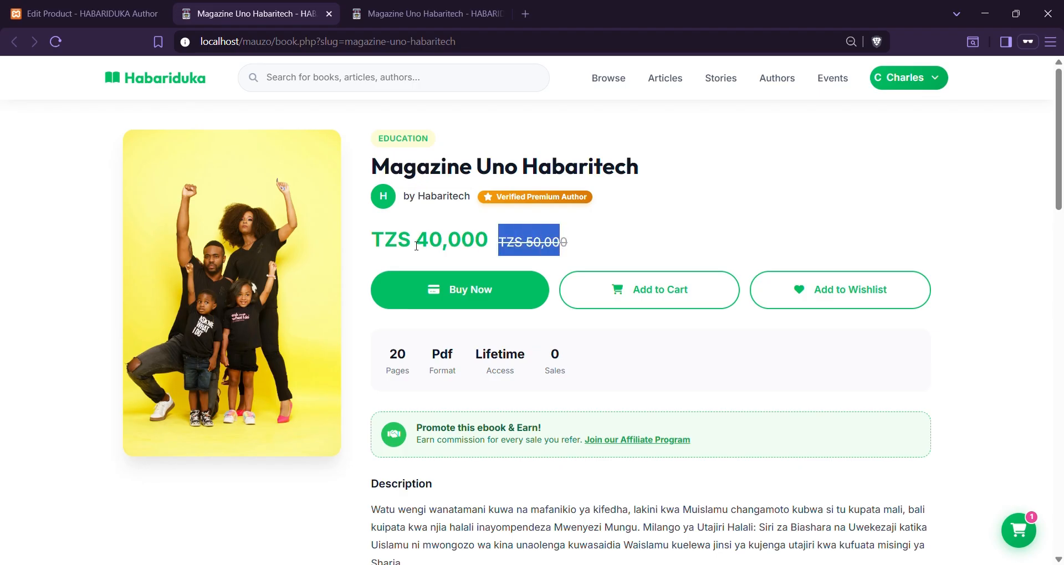
pyautogui.click(455, 294)
pyautogui.moveTo(729, 384); pyautogui.dragTo(781, 384)
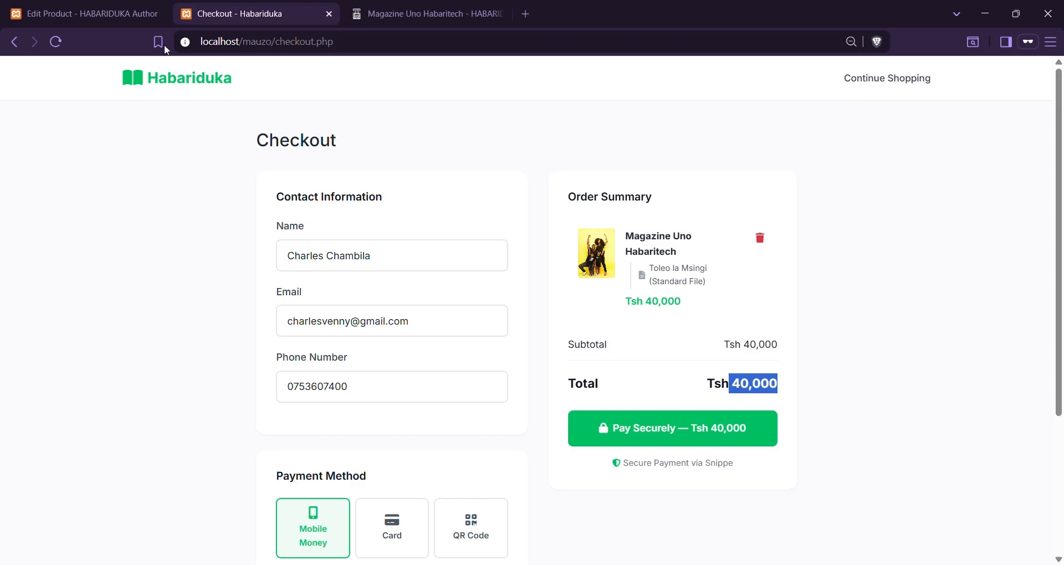
pyautogui.click(93, 15)
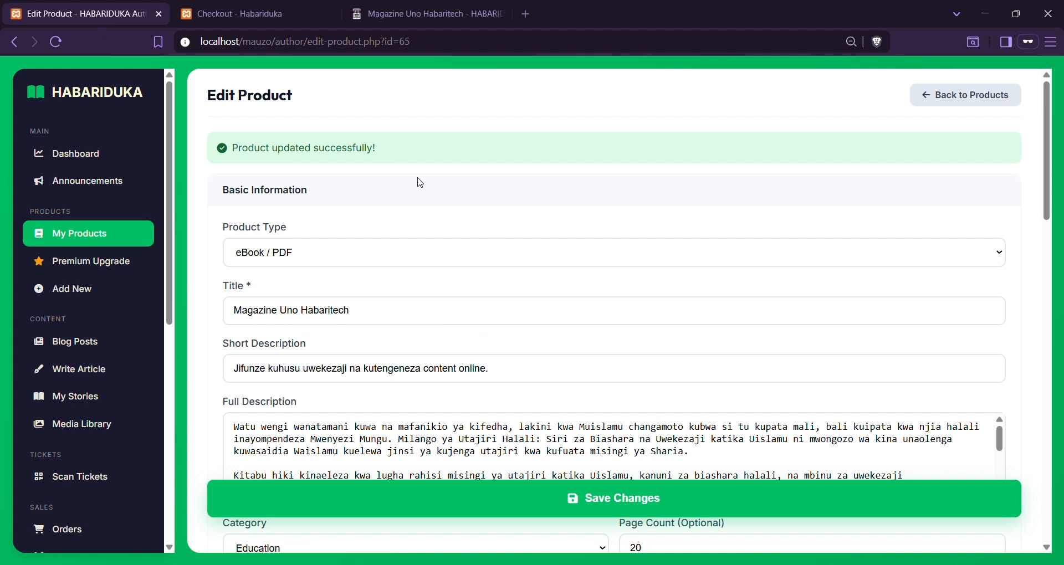
# Look over the description and tags fields, then open My Products showing the book at TZS 40,000
pyautogui.scroll(-10, 541, 311)
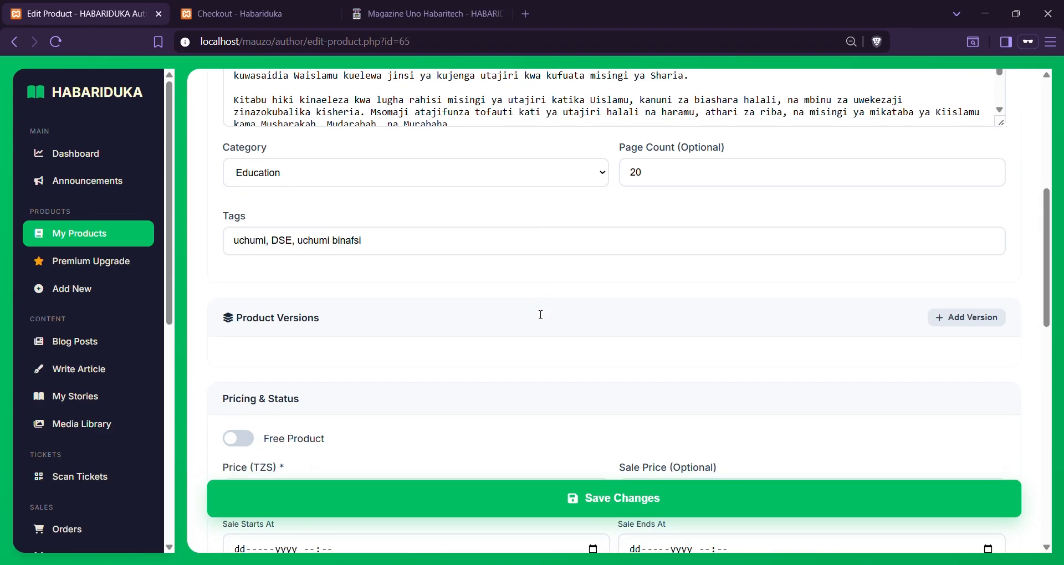
pyautogui.scroll(-8, 538, 314)
pyautogui.scroll(16, 538, 314)
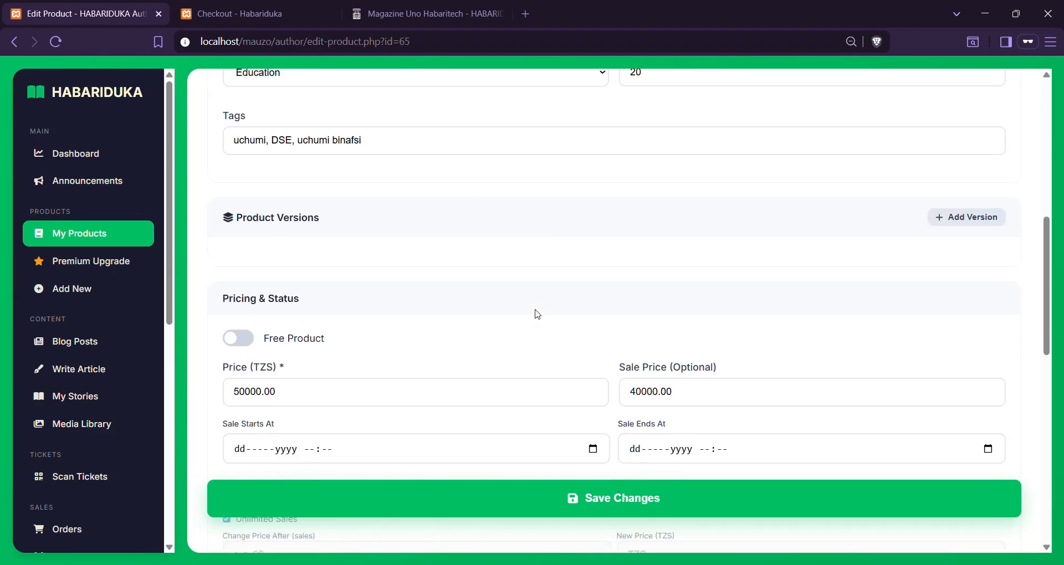
pyautogui.click(360, 182)
pyautogui.click(390, 250)
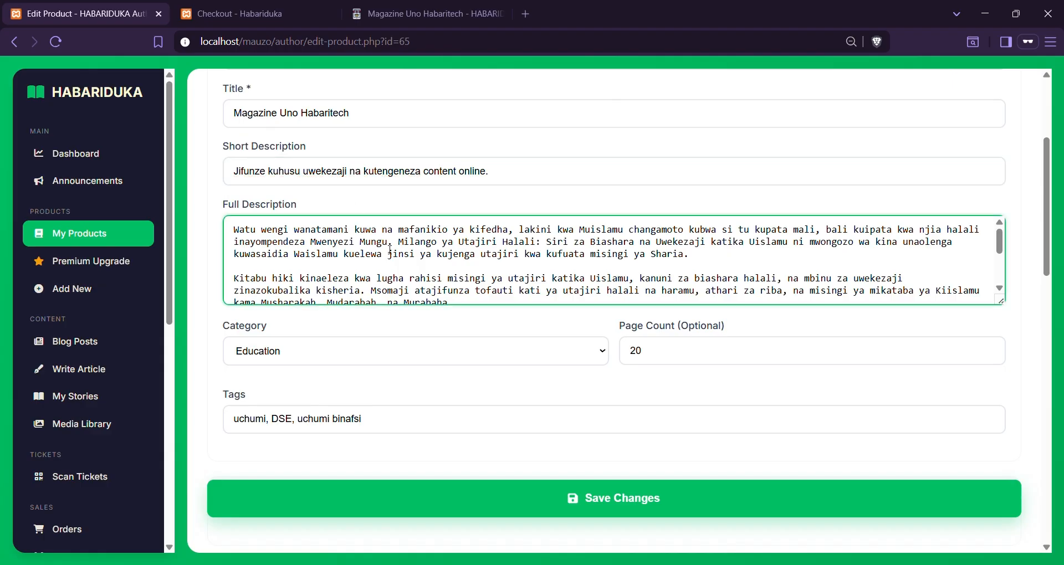
pyautogui.click(528, 413)
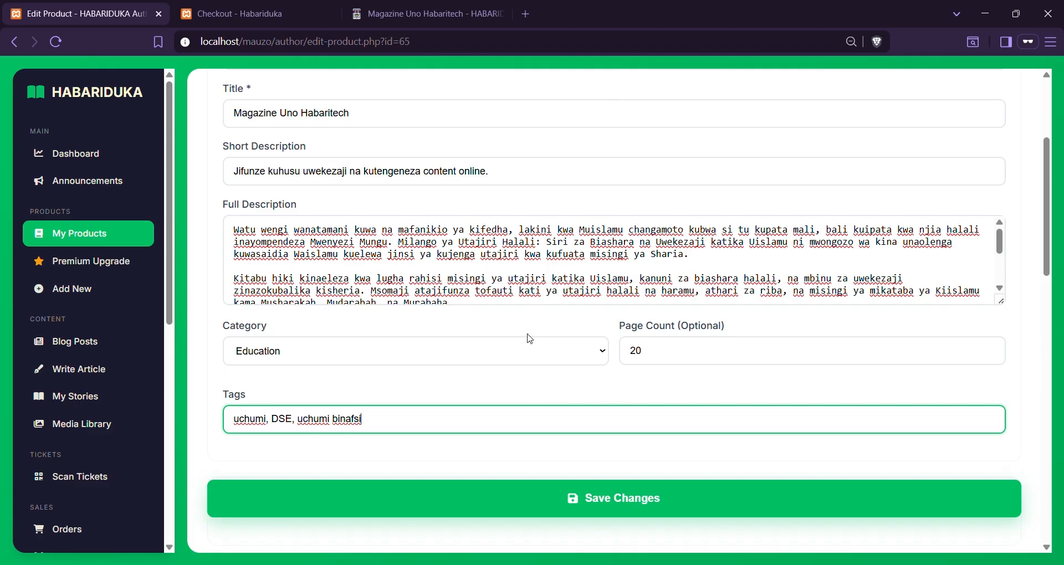
pyautogui.click(109, 242)
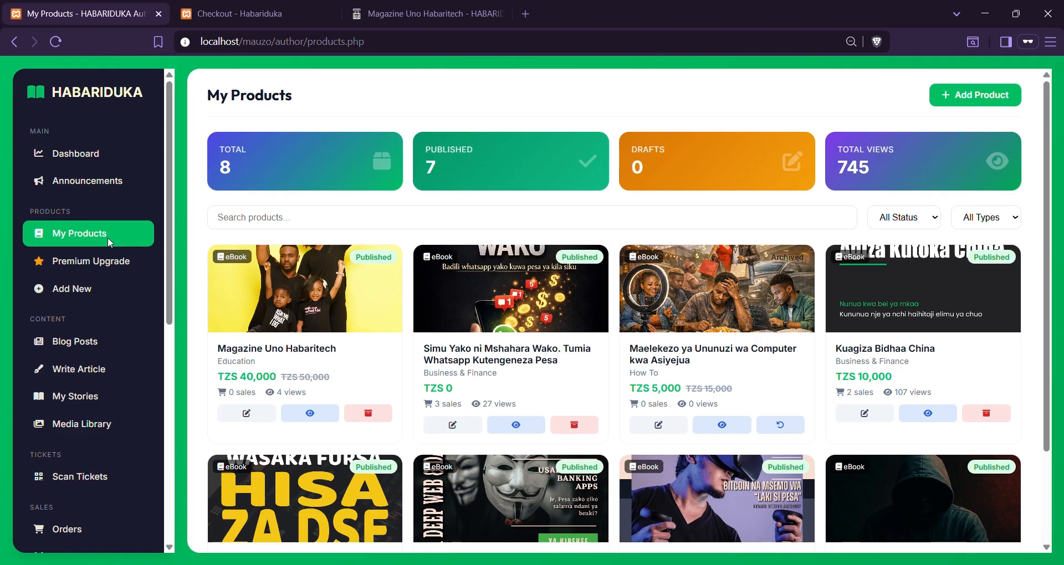
# On the book's public page, select its web address and scroll to Share this product
pyautogui.click(439, 4)
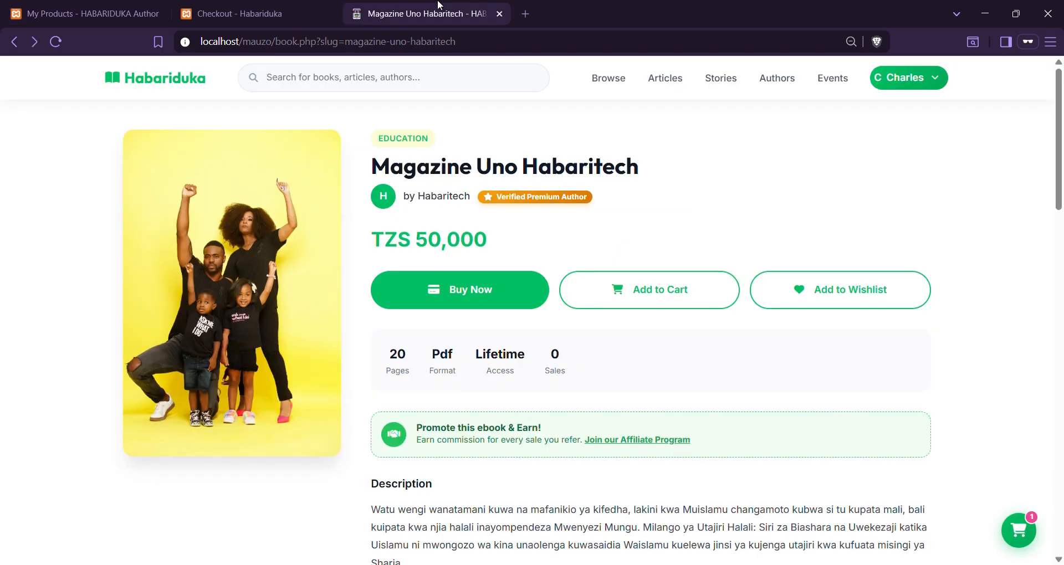
pyautogui.click(506, 47)
pyautogui.click(506, 47)
pyautogui.hotkey('ctrl', 'shift', 'Left')
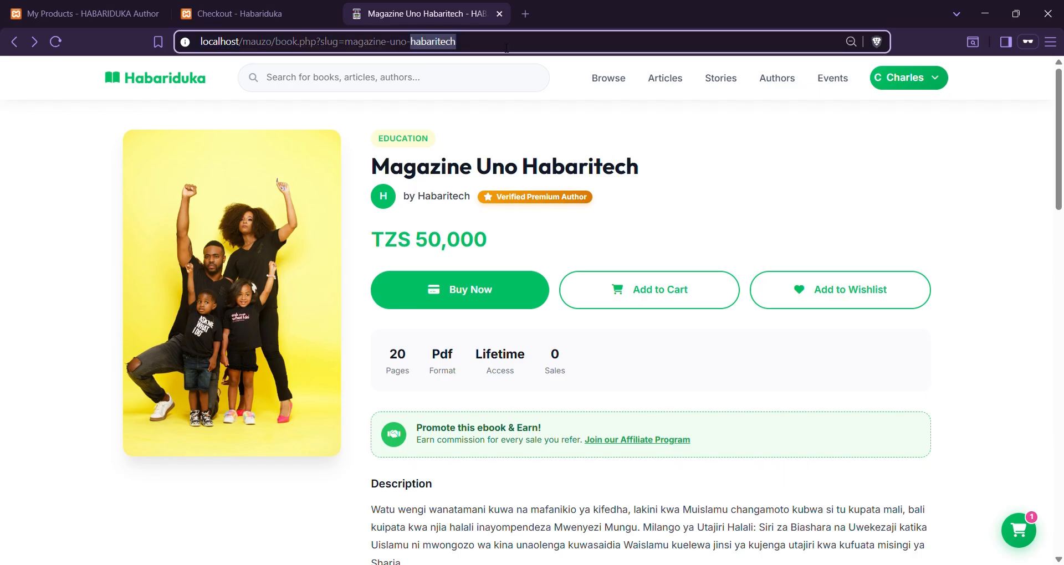
pyautogui.hotkey('ctrl', 'a')
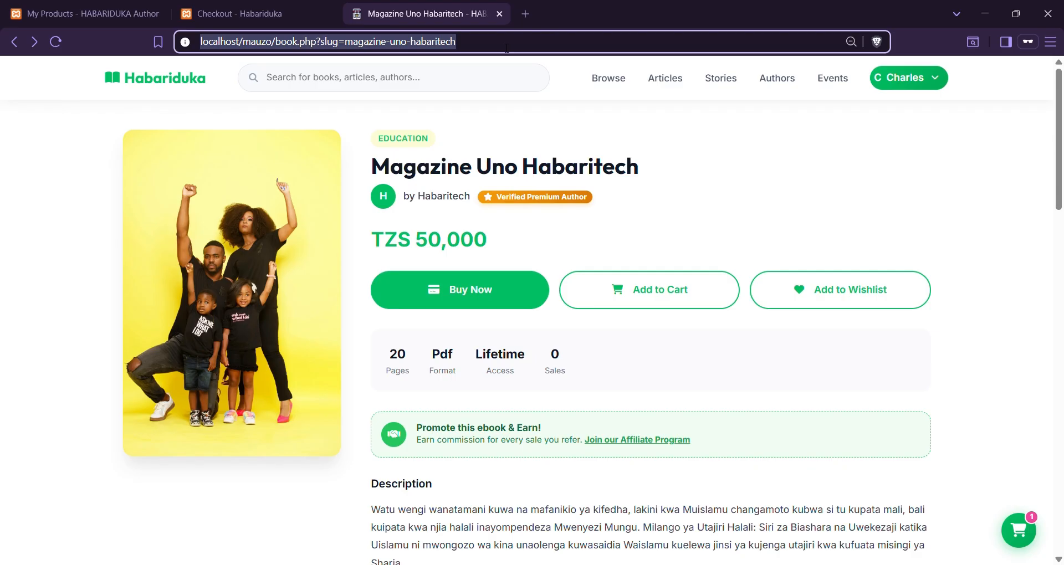
pyautogui.click(506, 139)
pyautogui.scroll(-10, 508, 143)
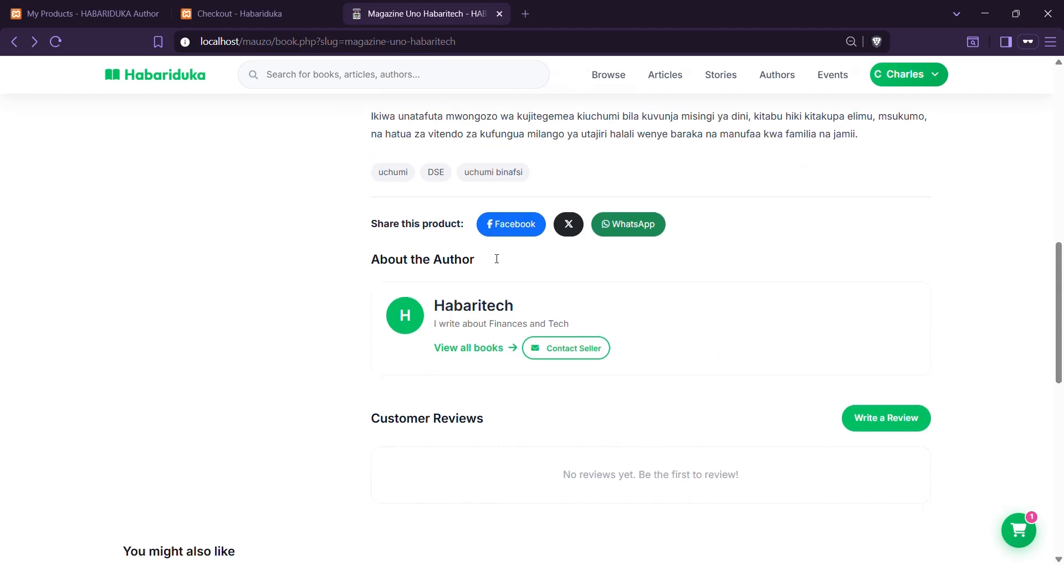
# Share the book to WhatsApp and review the prefilled title, short description and link
pyautogui.click(622, 226)
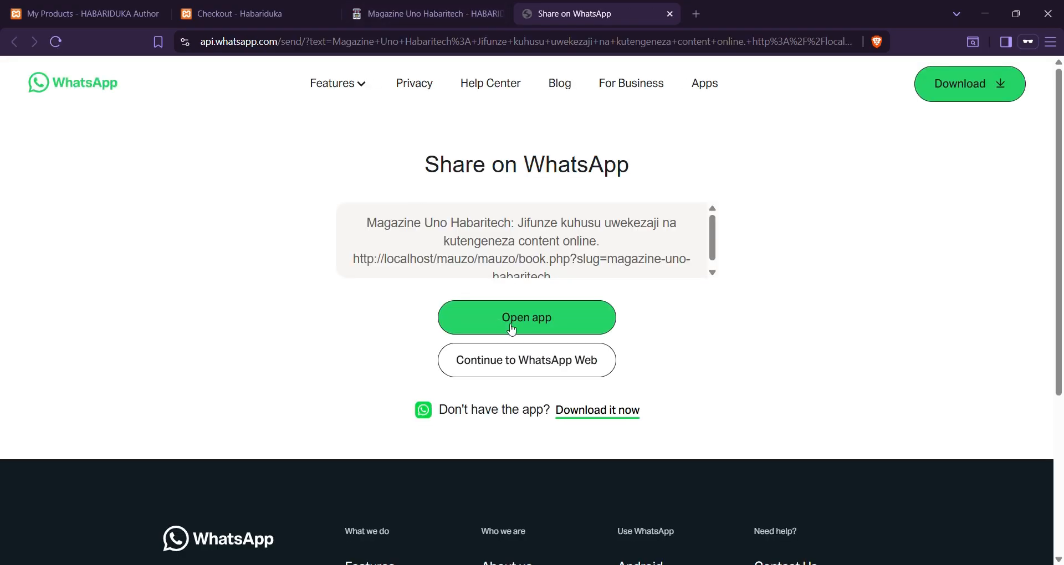
pyautogui.scroll(-1, 427, 235)
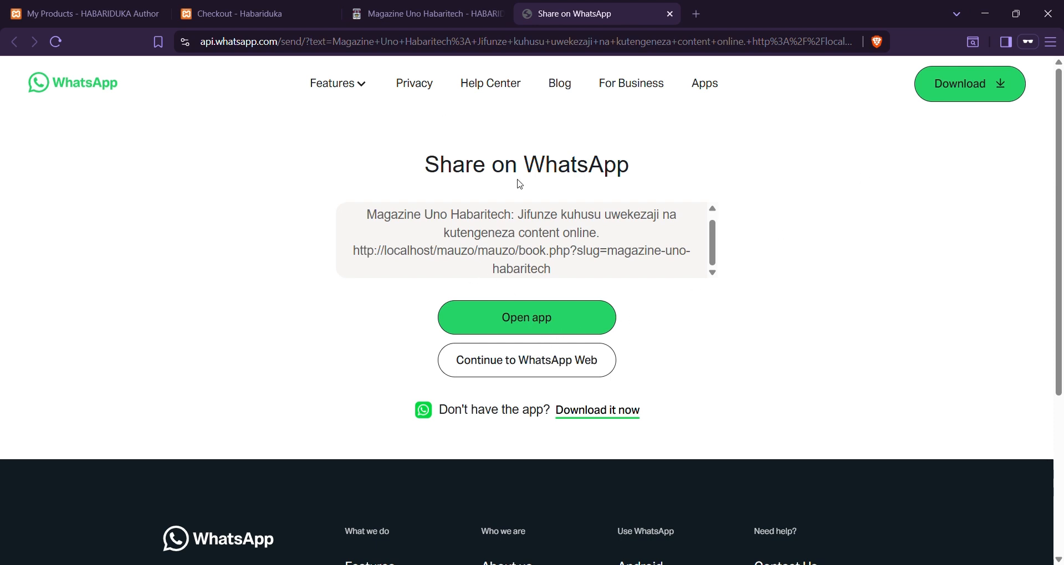
pyautogui.scroll(-1, 519, 183)
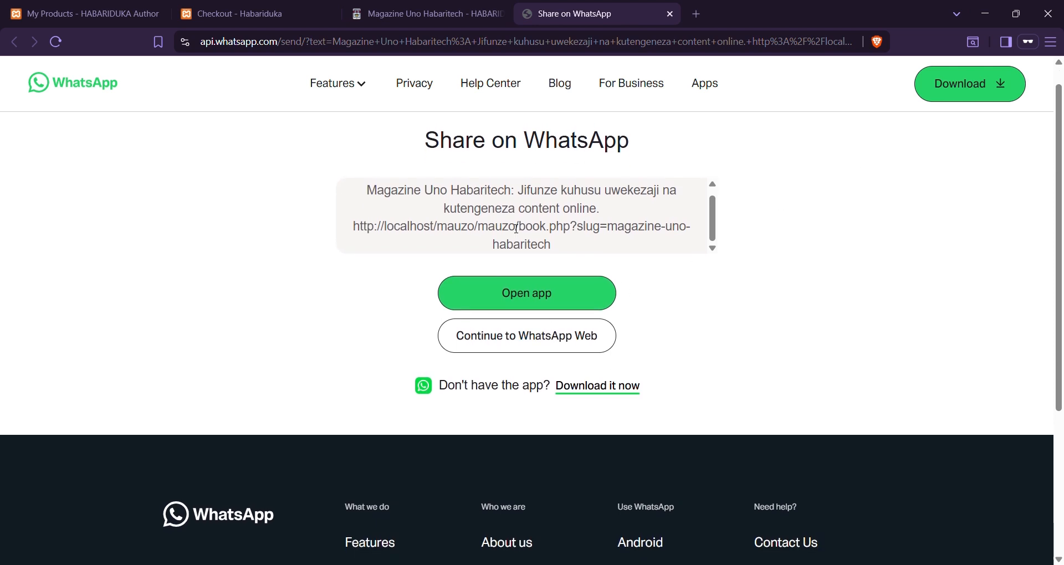
pyautogui.scroll(1, 516, 229)
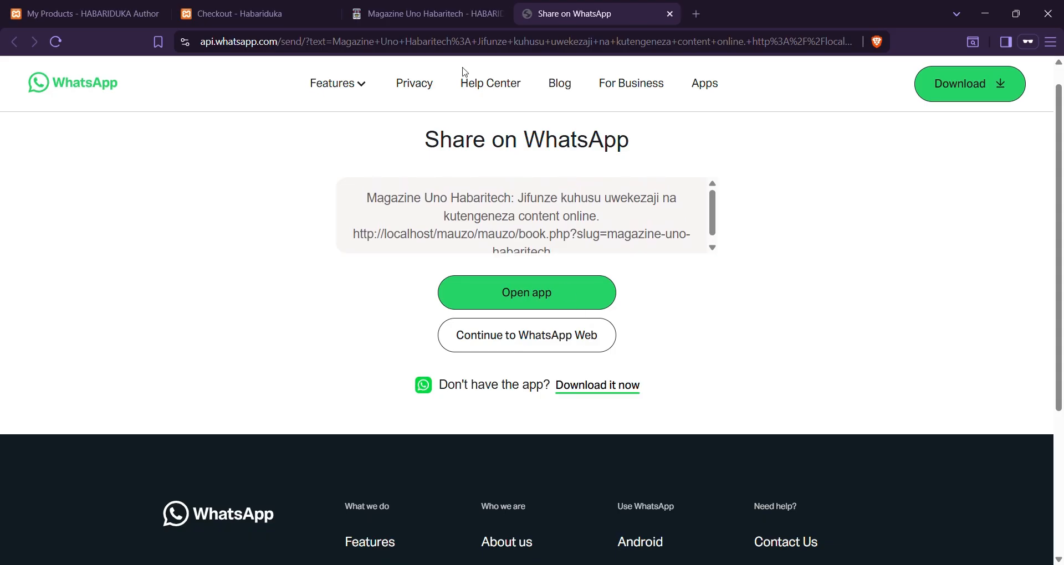
pyautogui.click(430, 13)
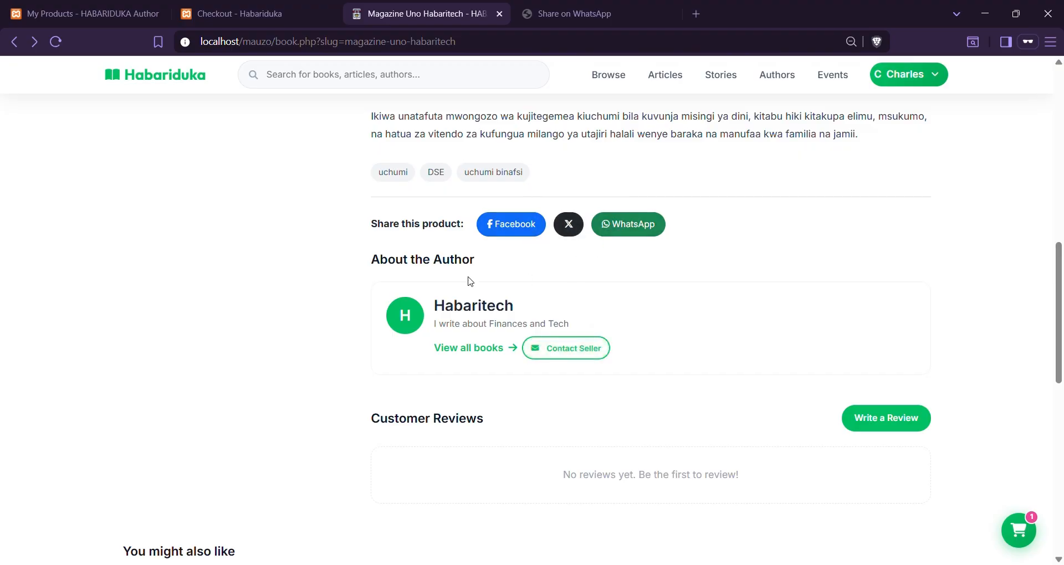
# From the first My Products card, request archiving Magazine Uno Habaritech
pyautogui.scroll(-3, 461, 325)
pyautogui.scroll(-2, 457, 325)
pyautogui.scroll(-2, 458, 325)
pyautogui.scroll(6, 457, 325)
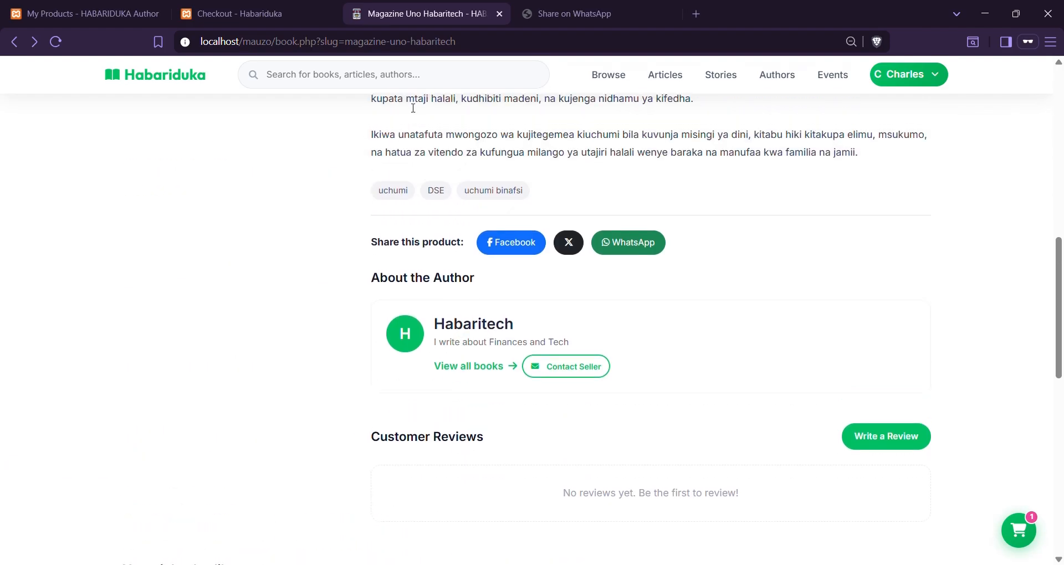
pyautogui.scroll(10, 416, 105)
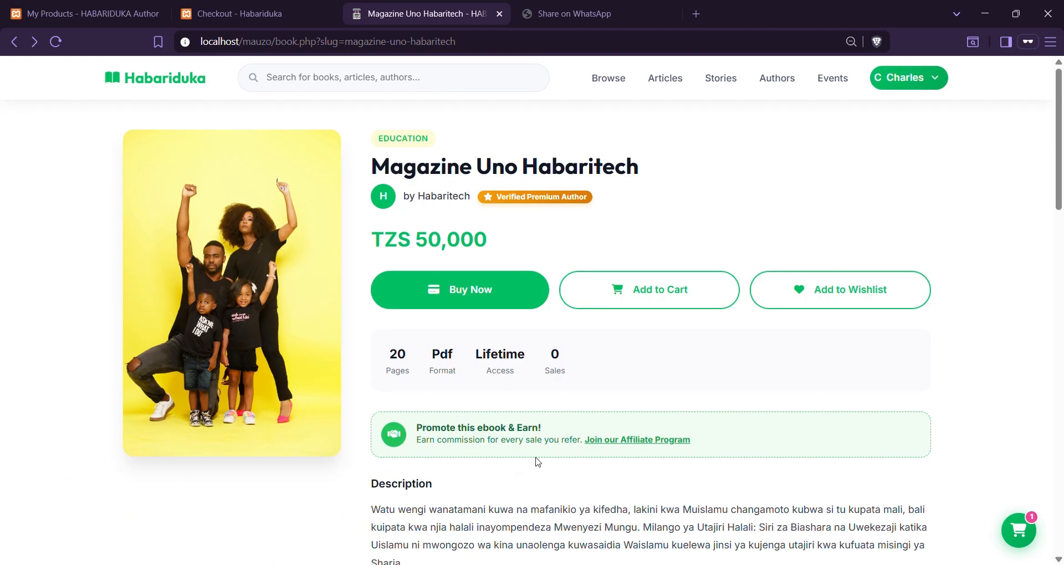
pyautogui.click(1051, 409)
pyautogui.click(1053, 412)
pyautogui.click(93, 14)
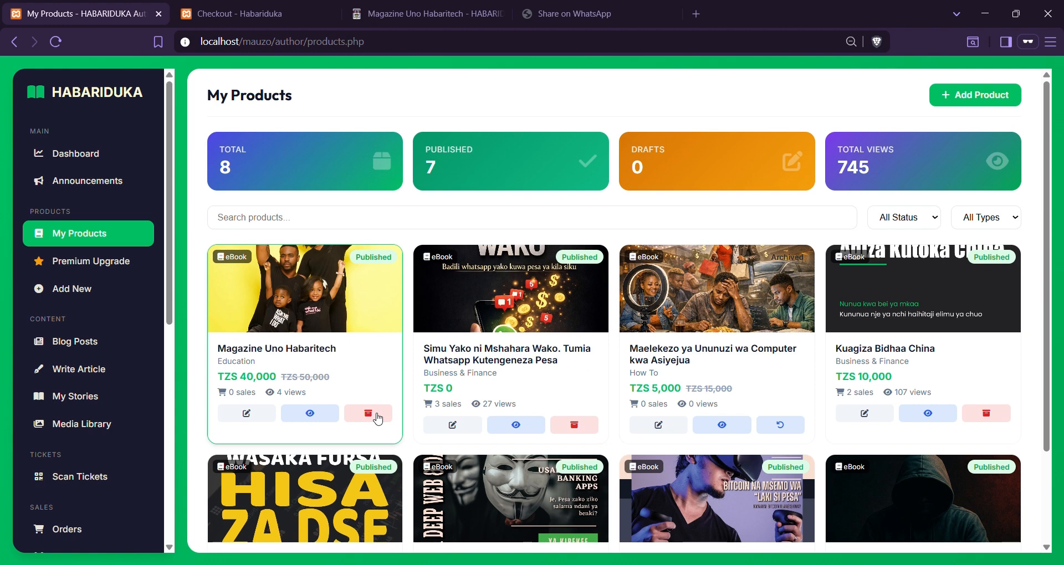
pyautogui.click(376, 414)
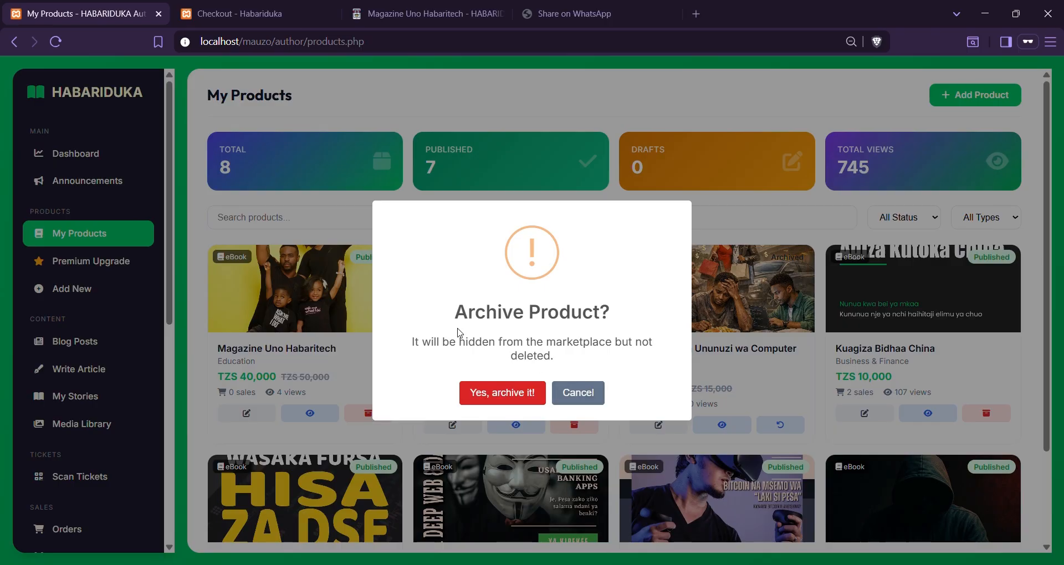
# Archive Magazine Uno Habaritech and reload its page to confirm it left the marketplace
pyautogui.click(516, 405)
pyautogui.click(422, 13)
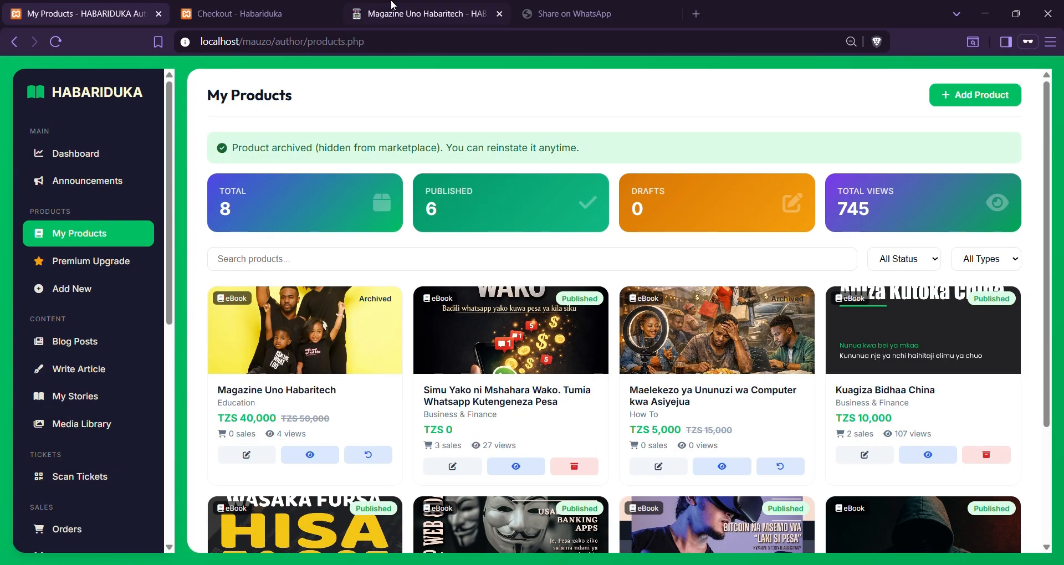
pyautogui.click(55, 41)
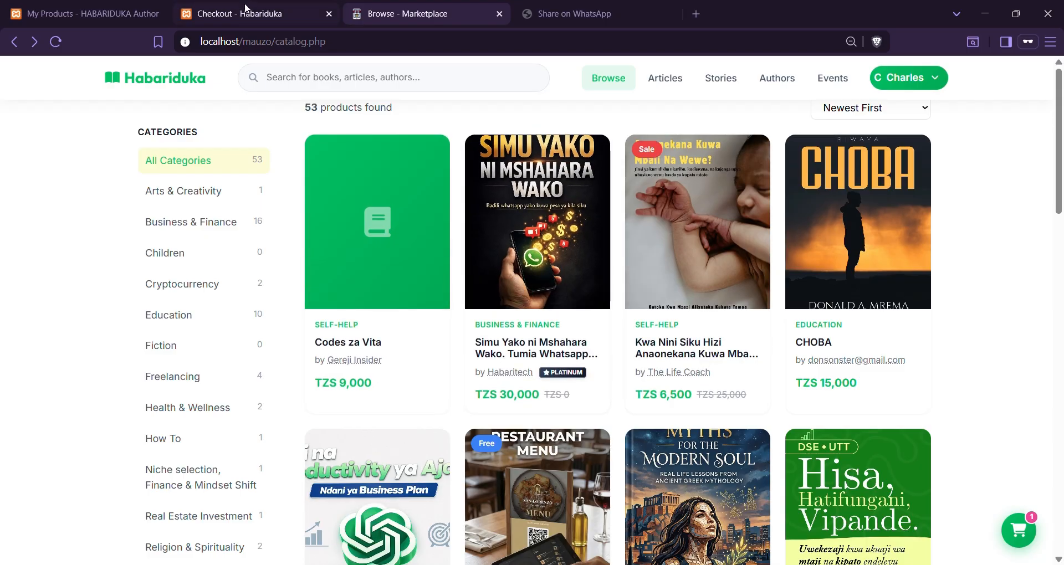
# Reinstate the book from My Products and reload the catalog to see it back at TZS 40,000
pyautogui.click(108, 12)
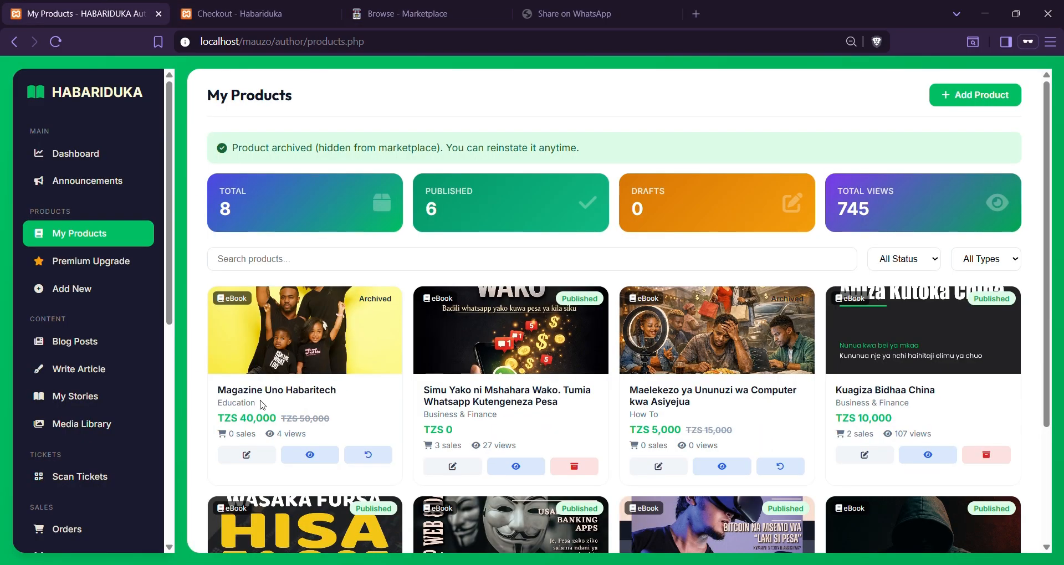
pyautogui.click(372, 458)
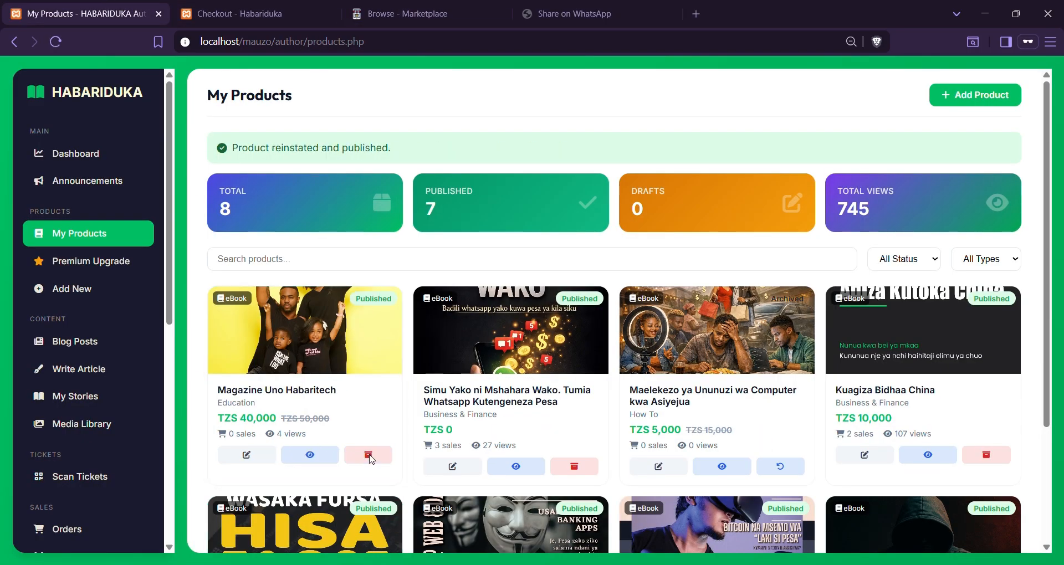
pyautogui.click(459, 6)
pyautogui.press('F5')
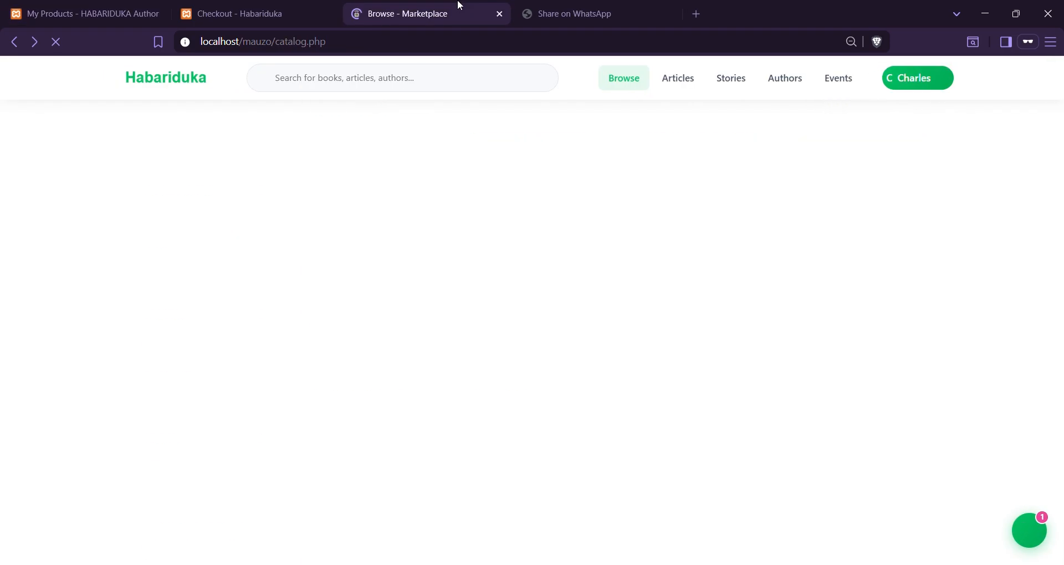
pyautogui.hotkey('ctrl', '1')
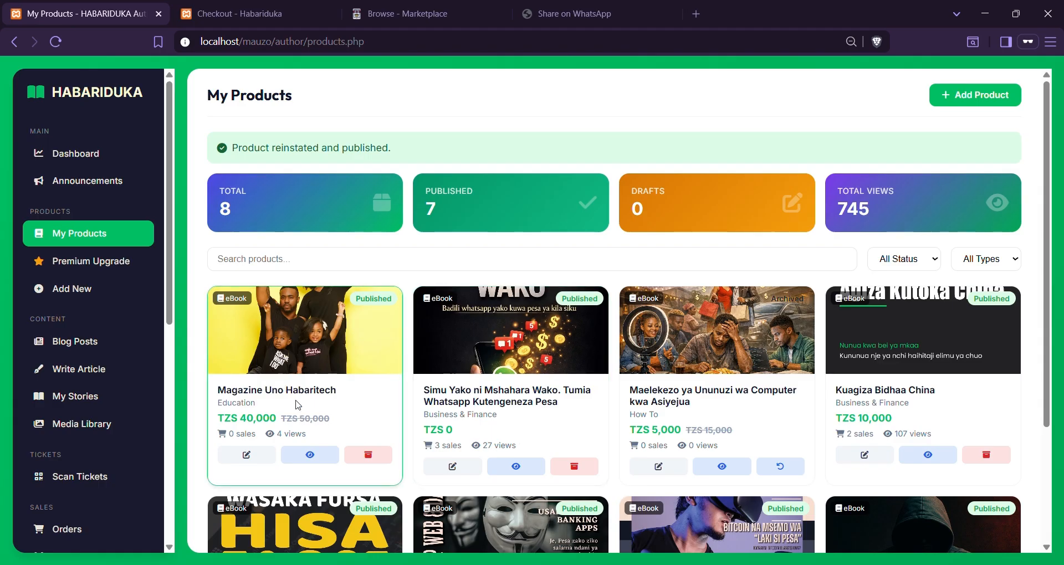
pyautogui.scroll(-1, 298, 405)
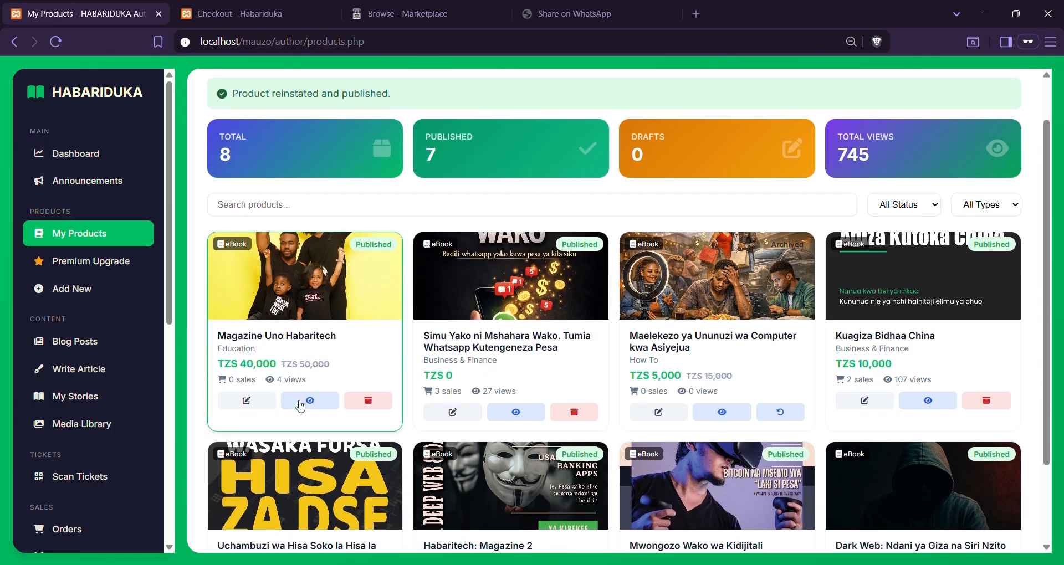
pyautogui.click(376, 5)
# Reload the Habariduka homepage and close the Checkout tab
pyautogui.click(195, 82)
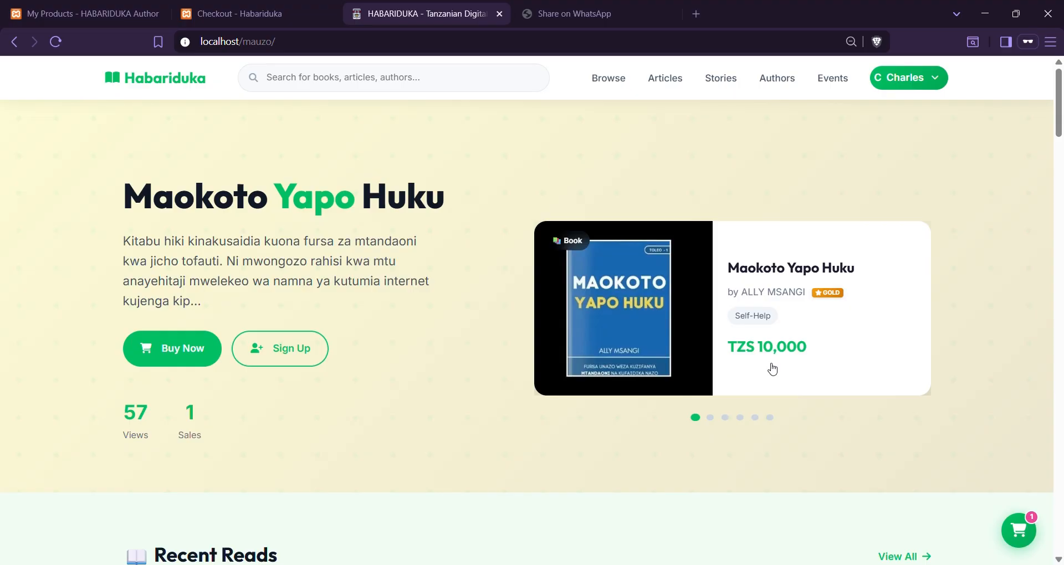
pyautogui.press('F5')
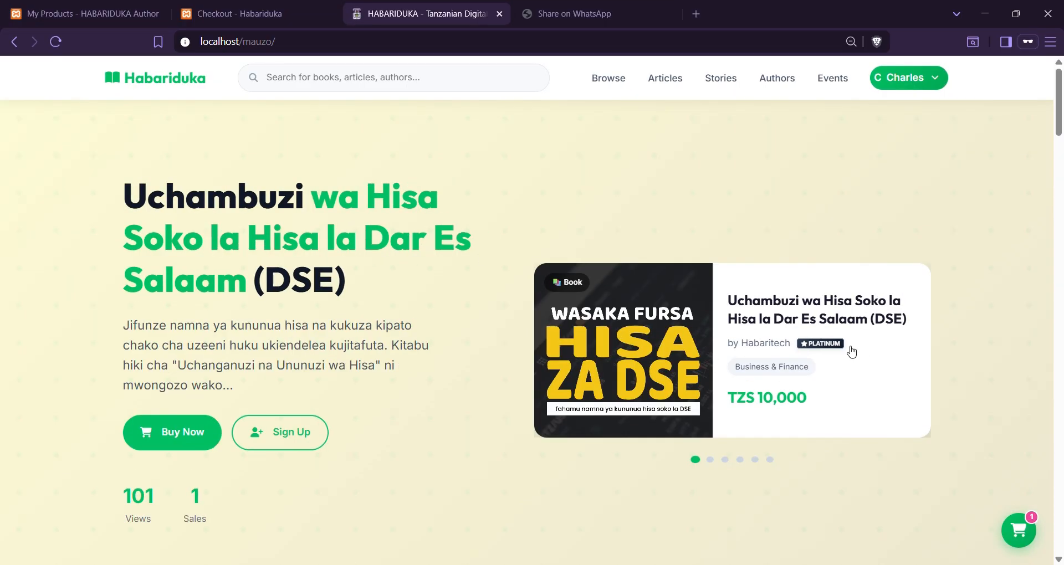
pyautogui.press('F5')
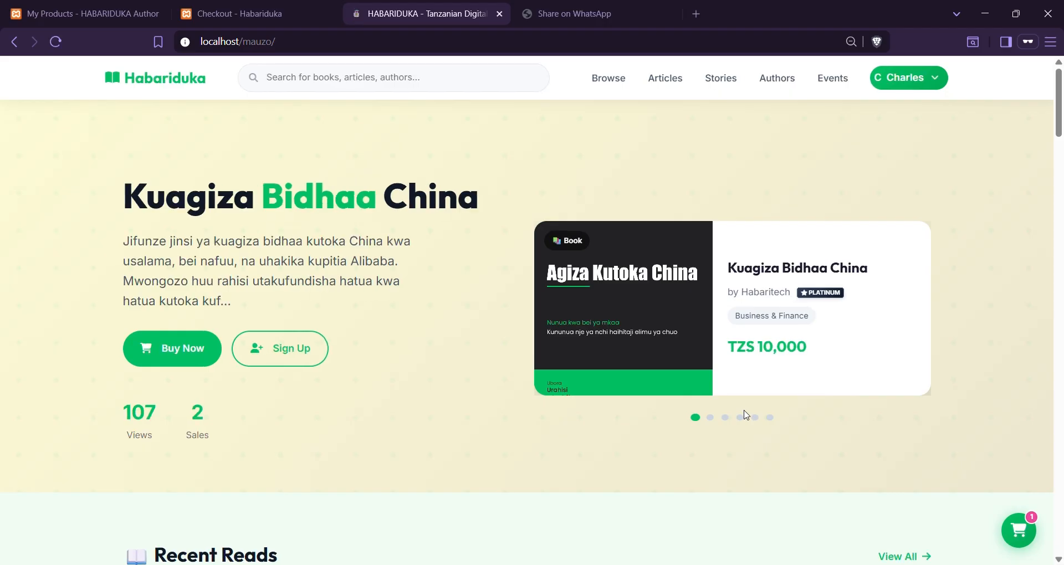
pyautogui.press('F5')
pyautogui.press('F5')
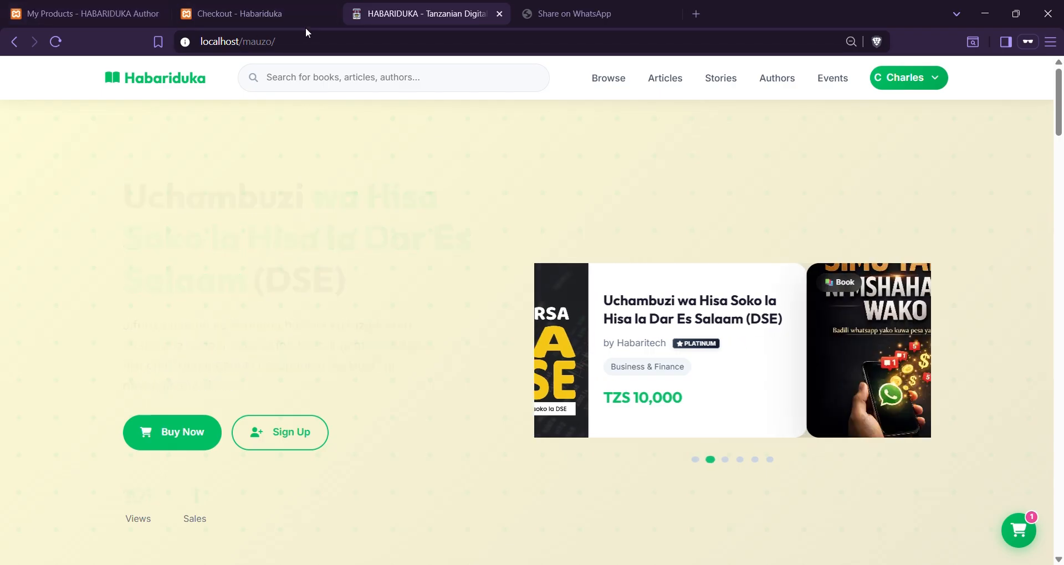
pyautogui.click(328, 15)
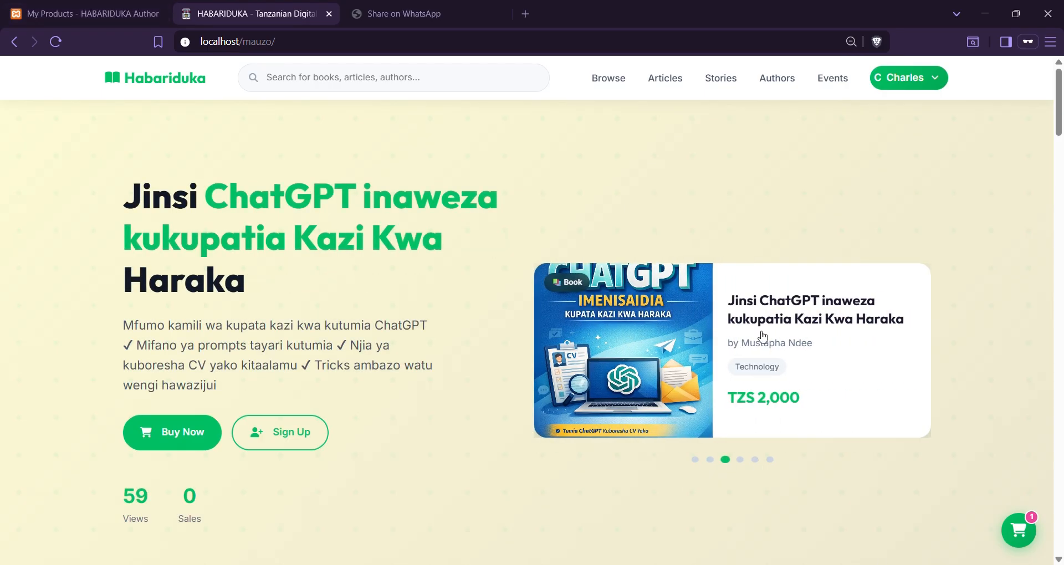
# Browse the featured hero slides, then return to My Products showing 8 products, 7 published
pyautogui.click(741, 460)
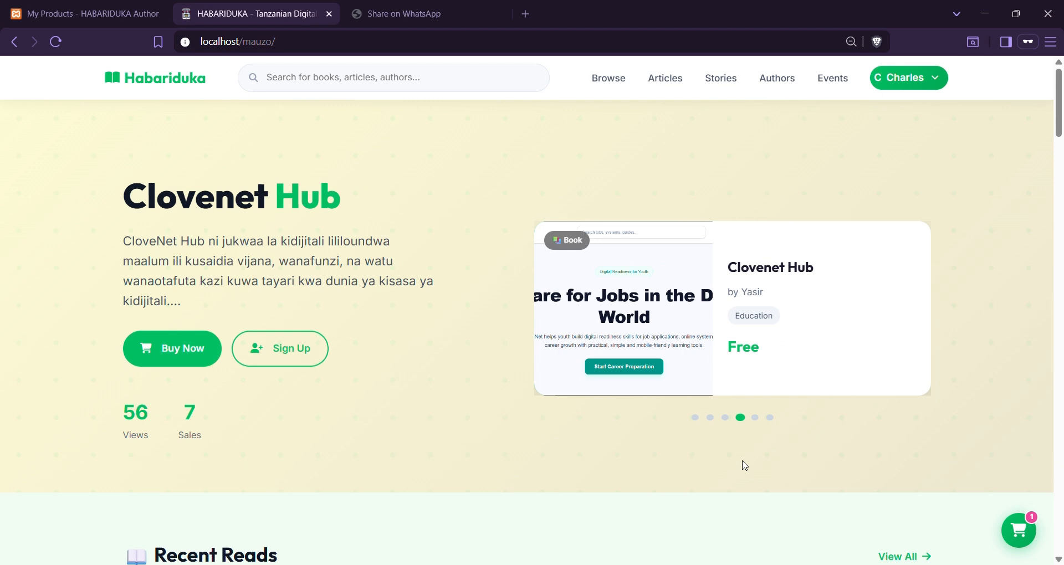
pyautogui.click(758, 420)
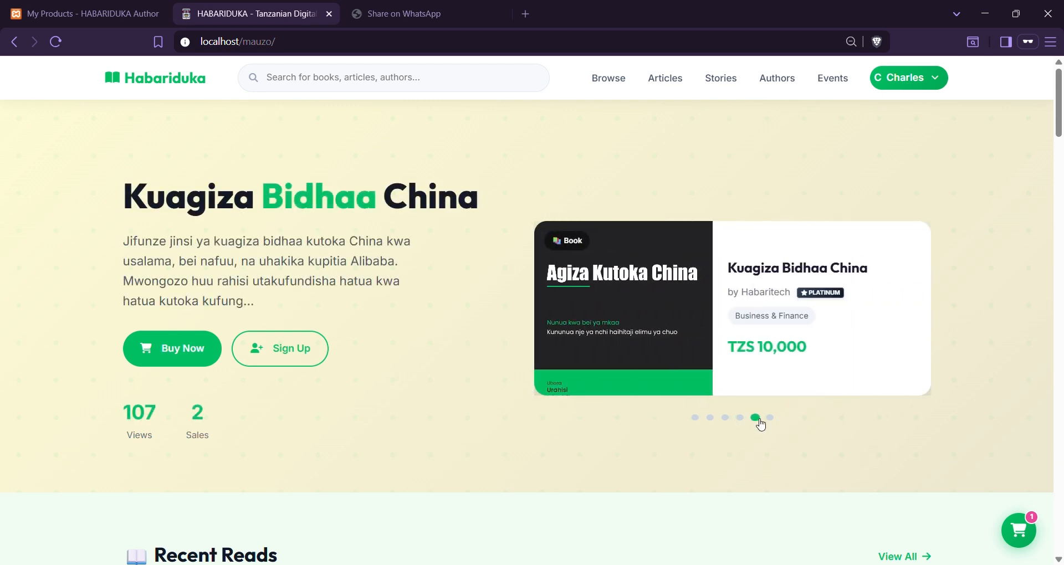
pyautogui.click(770, 419)
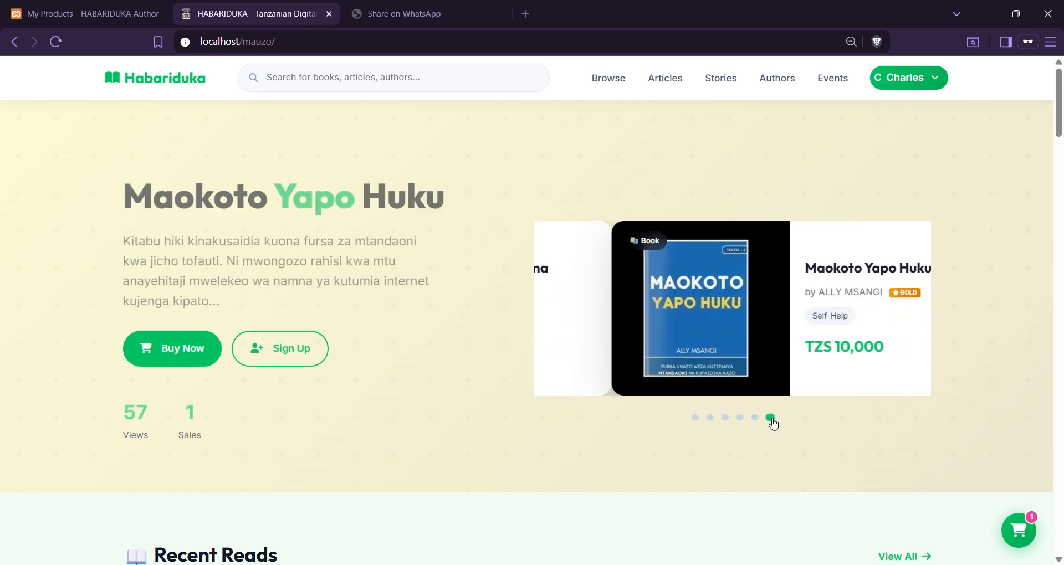
pyautogui.click(790, 295)
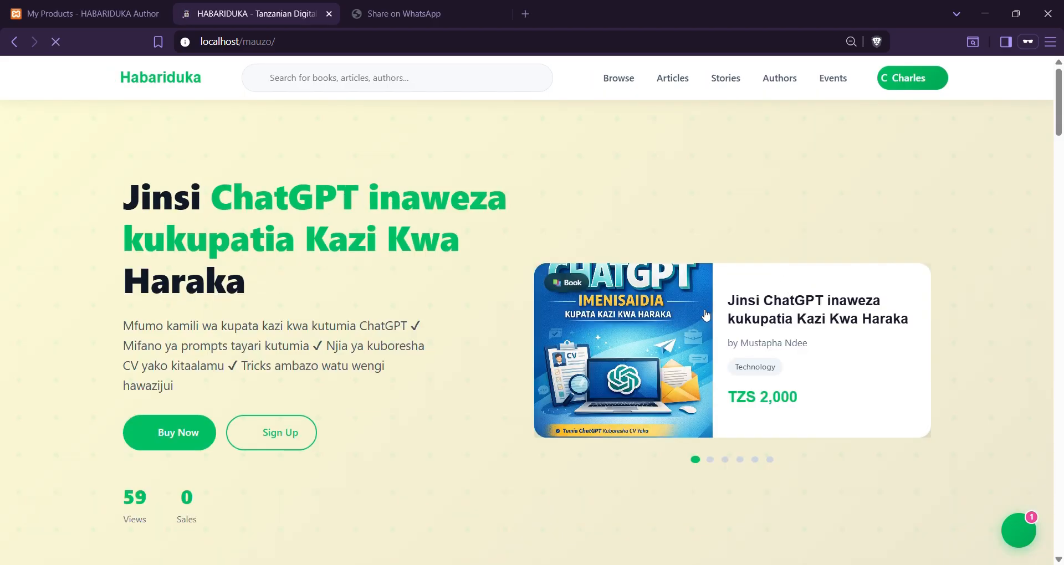
pyautogui.click(724, 459)
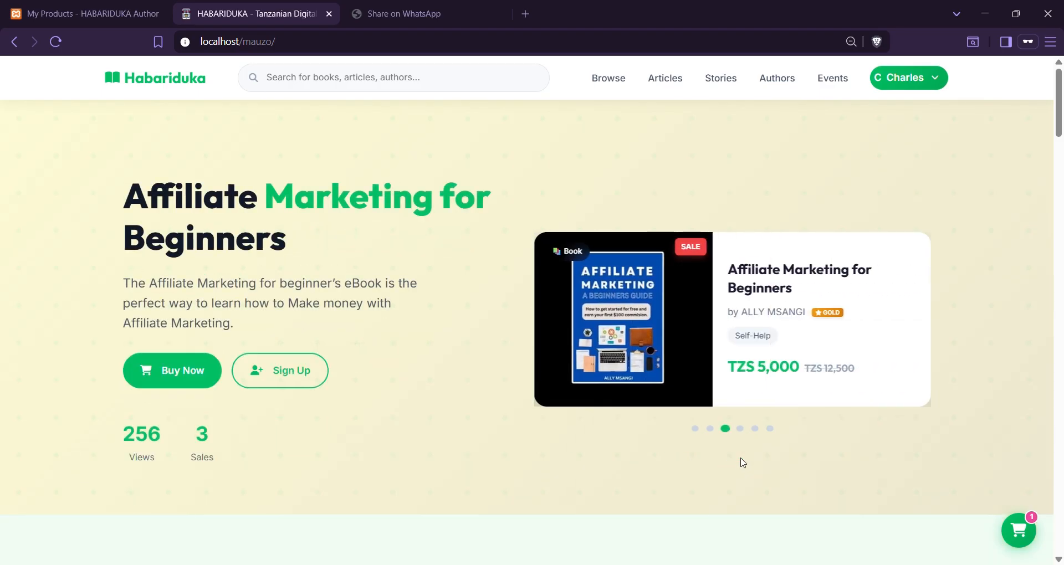
pyautogui.click(741, 430)
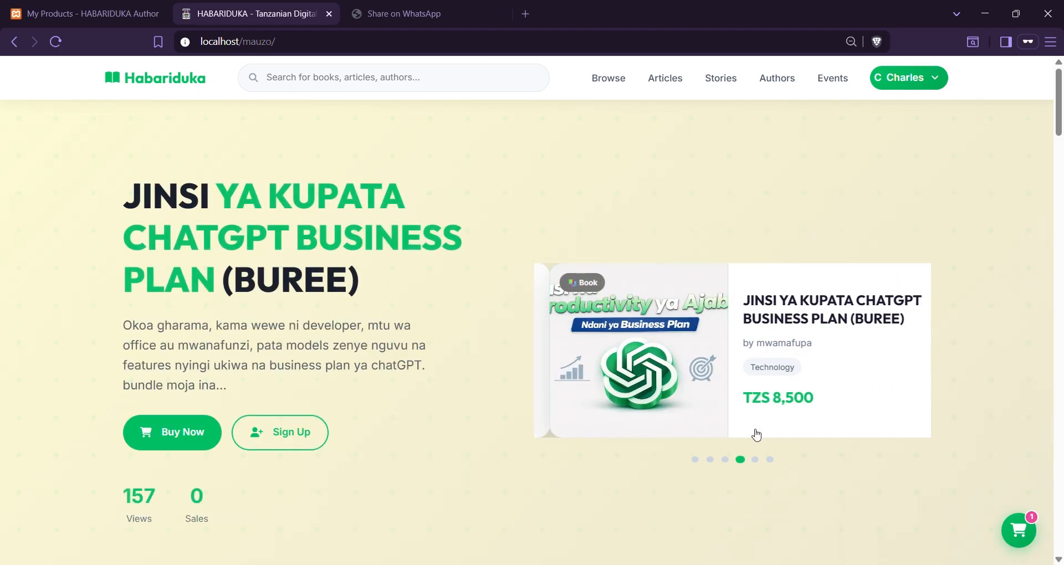
pyautogui.click(756, 459)
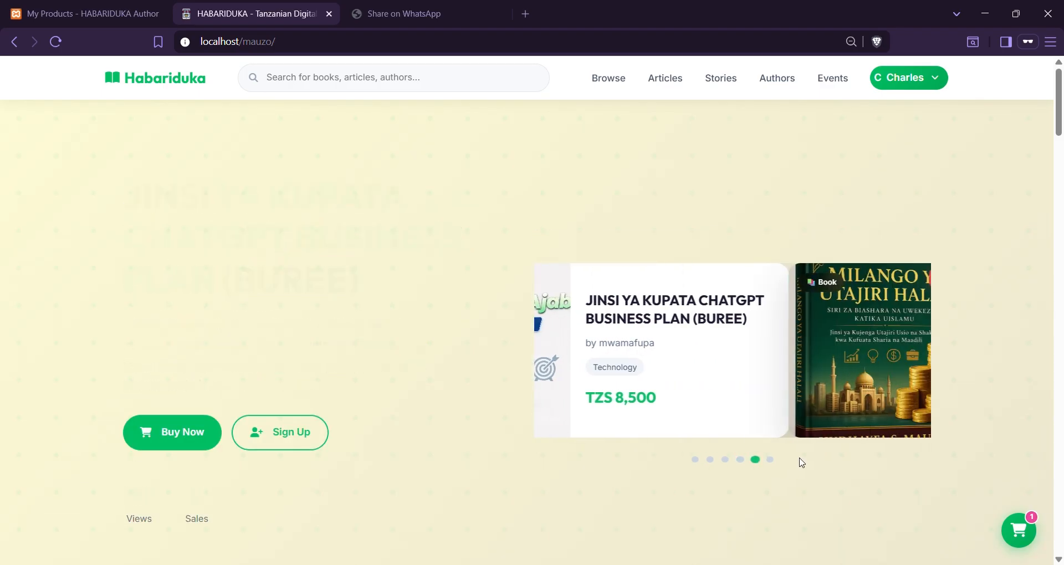
pyautogui.click(774, 504)
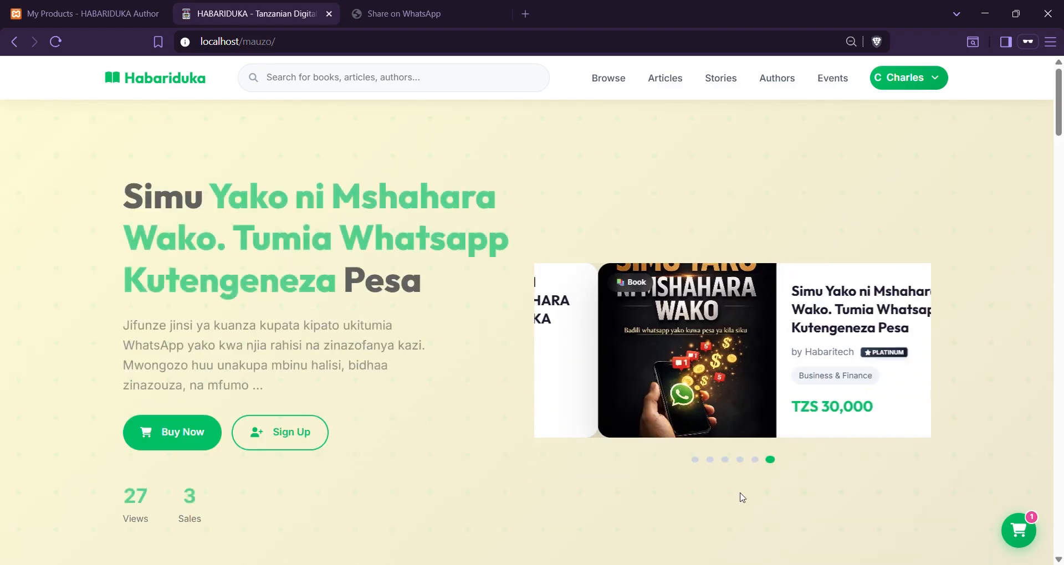
pyautogui.click(60, 7)
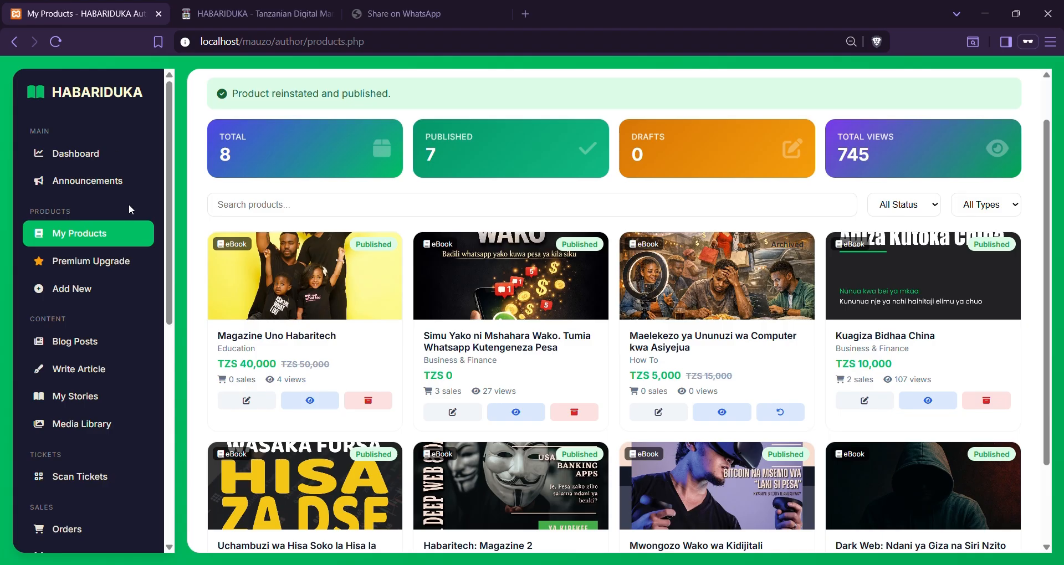
# Open Premium Upgrade and scroll down to the Standard, Pro and Premium Pro plan cards
pyautogui.click(118, 261)
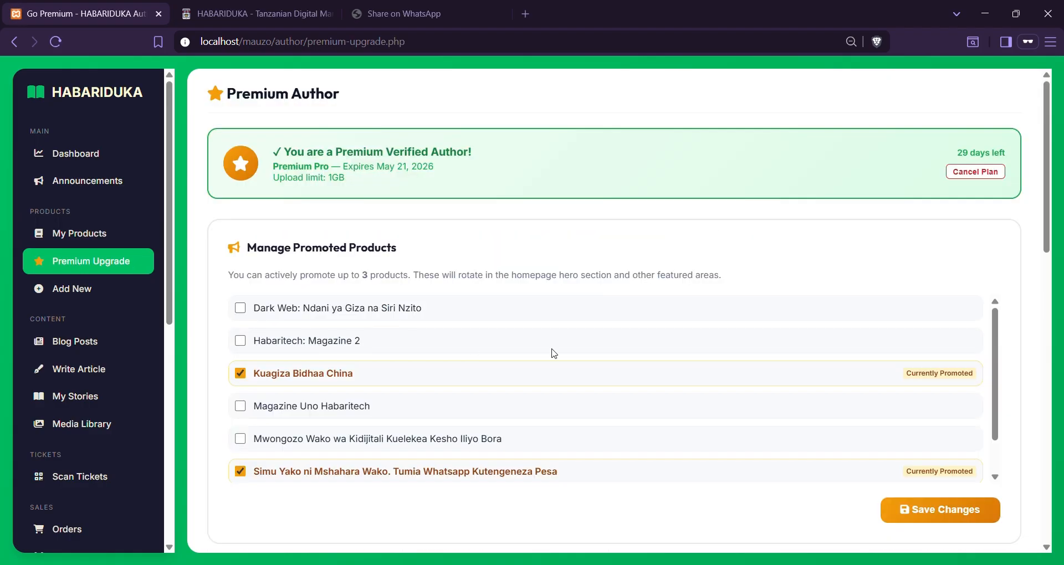
pyautogui.scroll(-1, 553, 353)
pyautogui.scroll(-8, 553, 353)
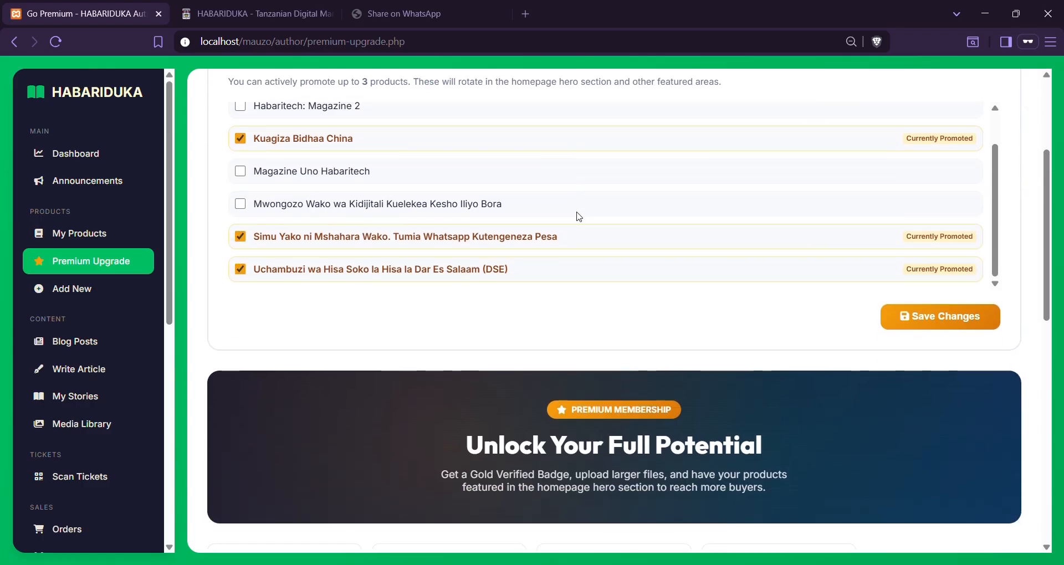
pyautogui.scroll(8, 577, 218)
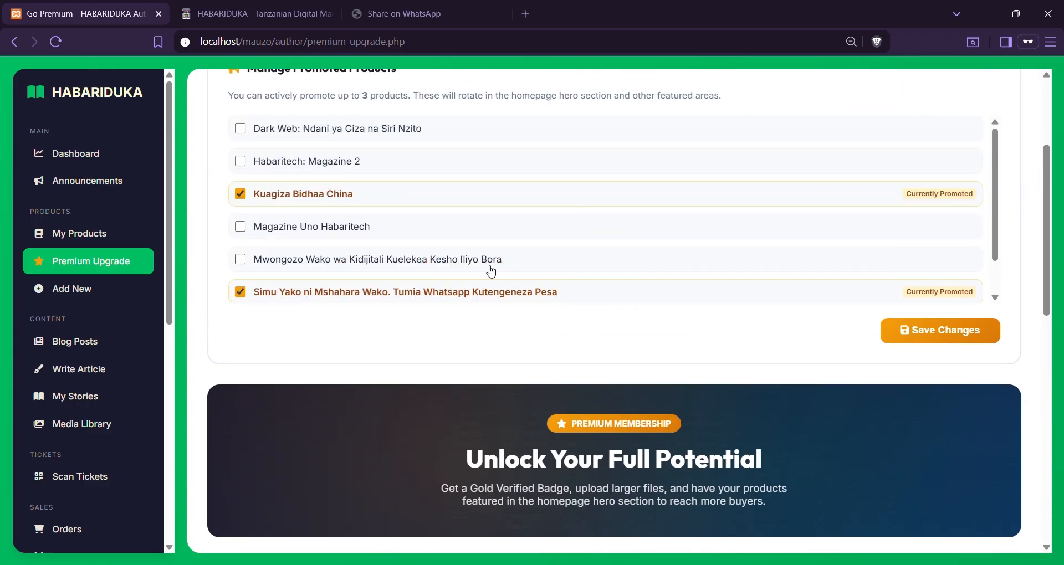
pyautogui.scroll(3, 486, 268)
pyautogui.scroll(-2, 453, 280)
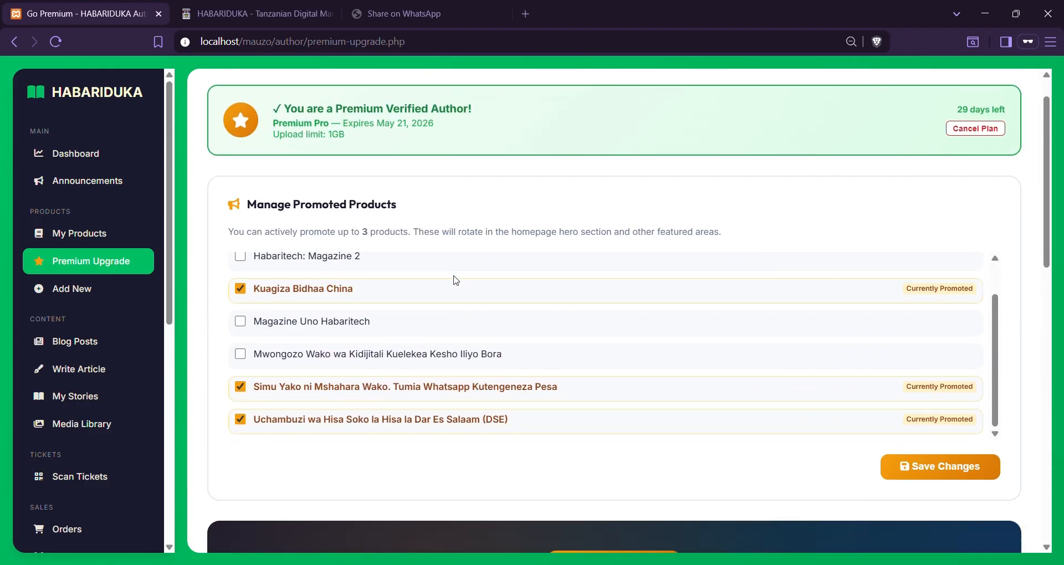
pyautogui.scroll(-5, 455, 279)
pyautogui.scroll(2, 454, 279)
pyautogui.scroll(2, 453, 280)
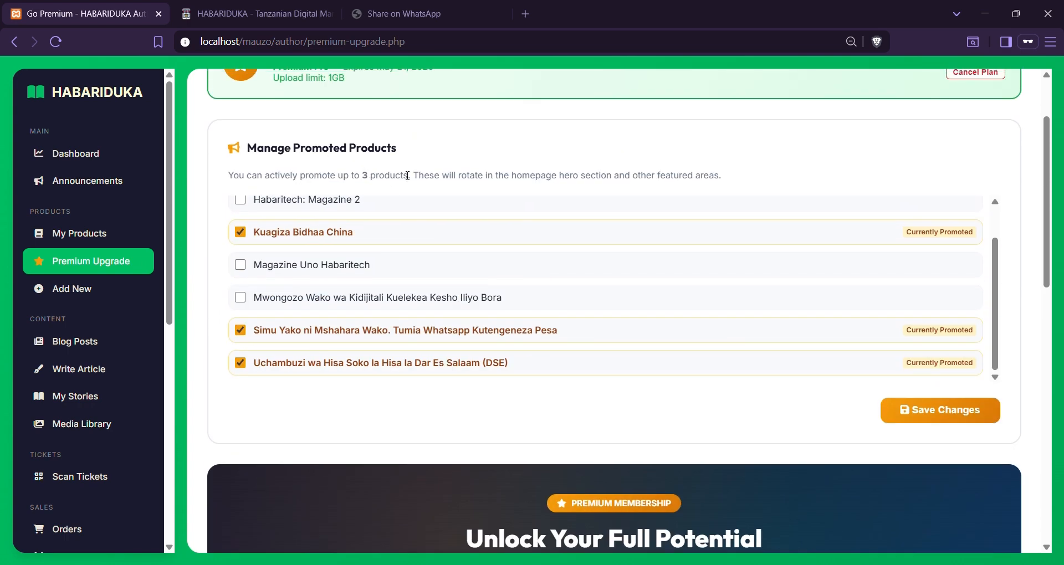
pyautogui.scroll(-5, 396, 191)
pyautogui.scroll(-3, 394, 191)
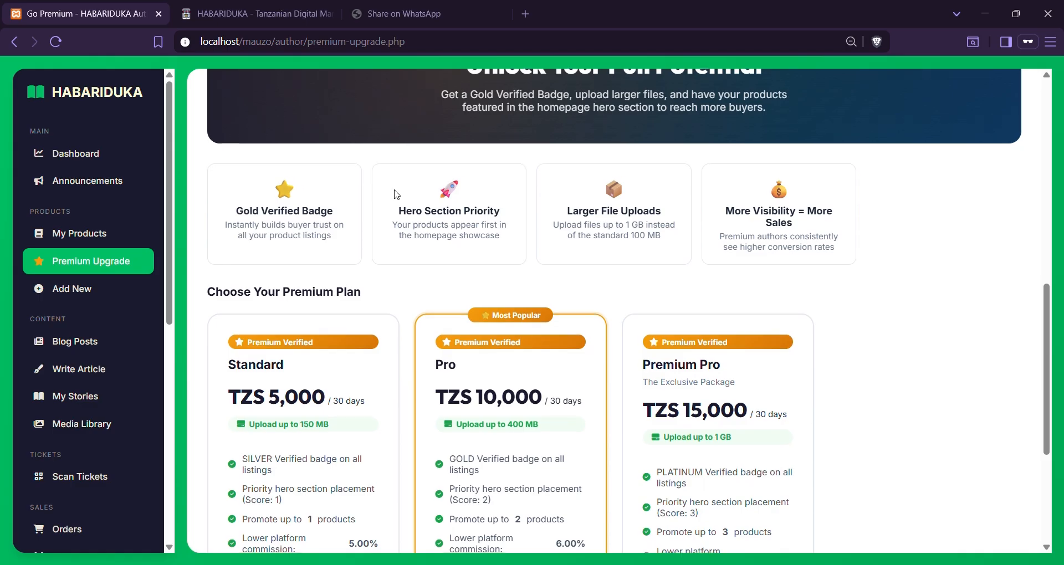
pyautogui.scroll(-4, 396, 194)
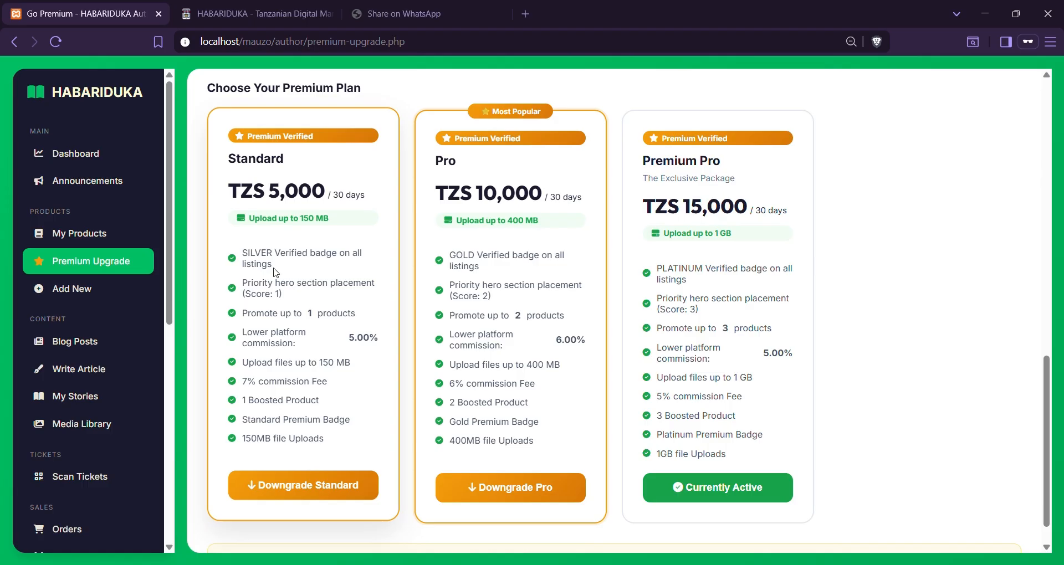
pyautogui.moveTo(286, 272); pyautogui.dragTo(263, 269)
pyautogui.click(290, 290)
pyautogui.tripleClick(289, 290)
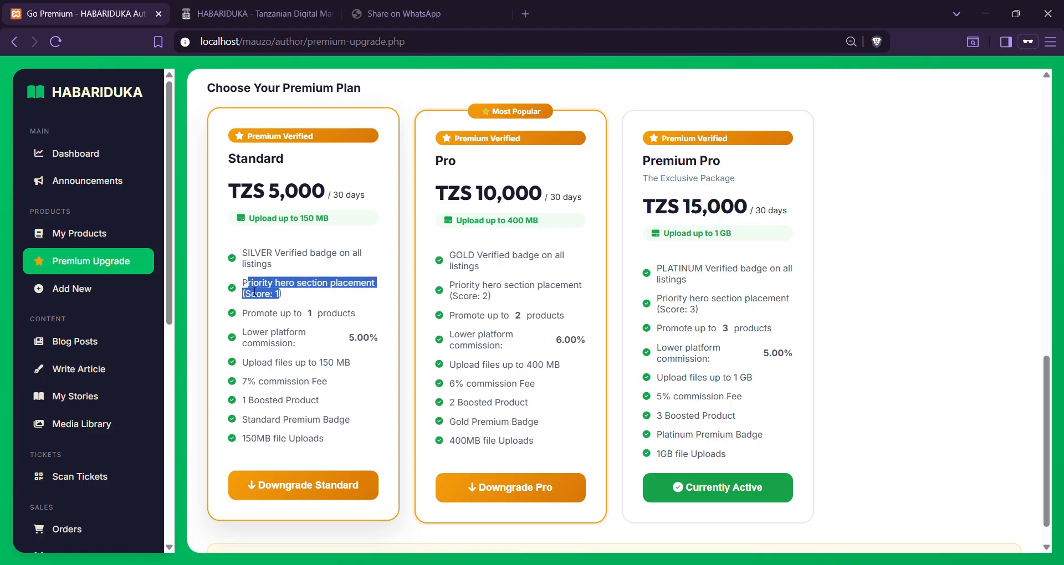
pyautogui.click(291, 293)
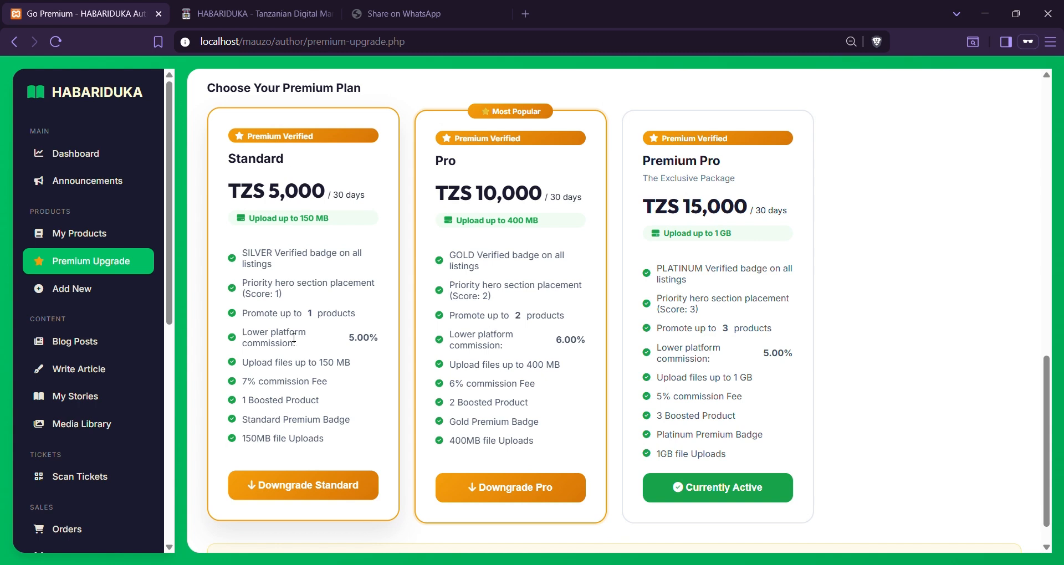
pyautogui.moveTo(357, 351); pyautogui.dragTo(382, 347)
pyautogui.click(309, 317)
pyautogui.moveTo(308, 317); pyautogui.dragTo(382, 340)
pyautogui.click(348, 340)
pyautogui.moveTo(557, 337); pyautogui.dragTo(603, 346)
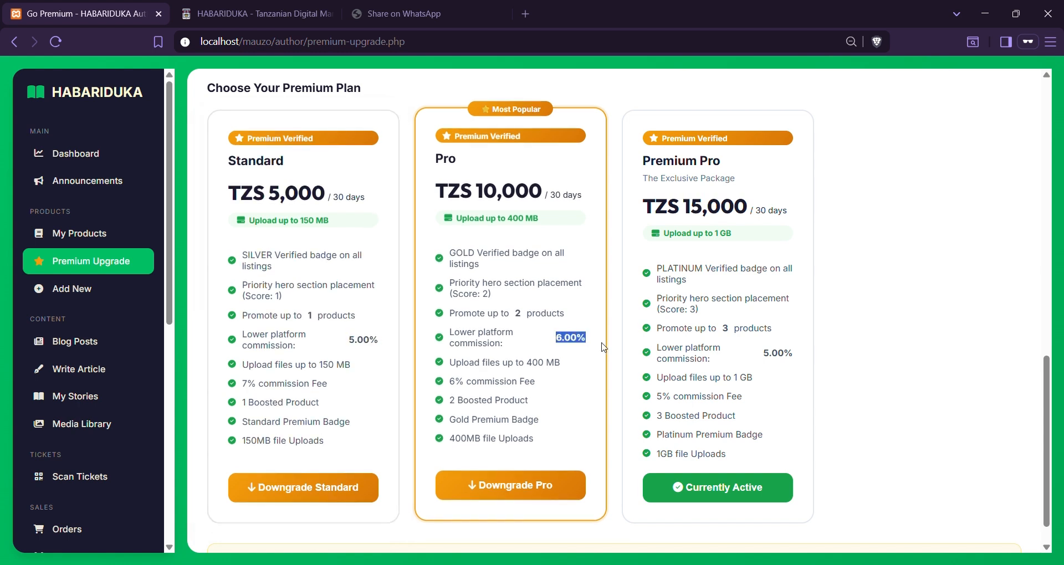
pyautogui.moveTo(760, 351); pyautogui.dragTo(798, 354)
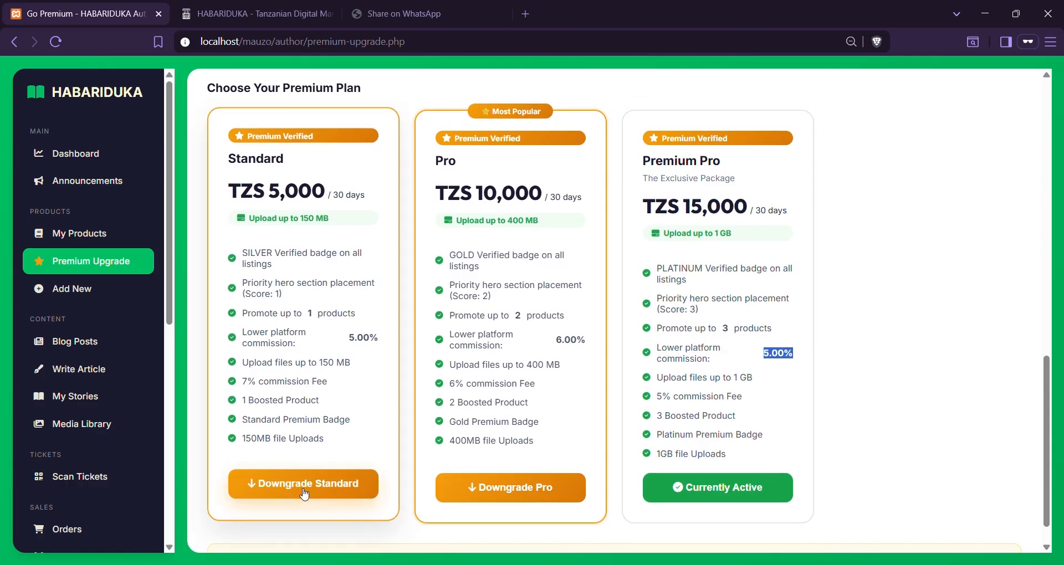
pyautogui.click(303, 490)
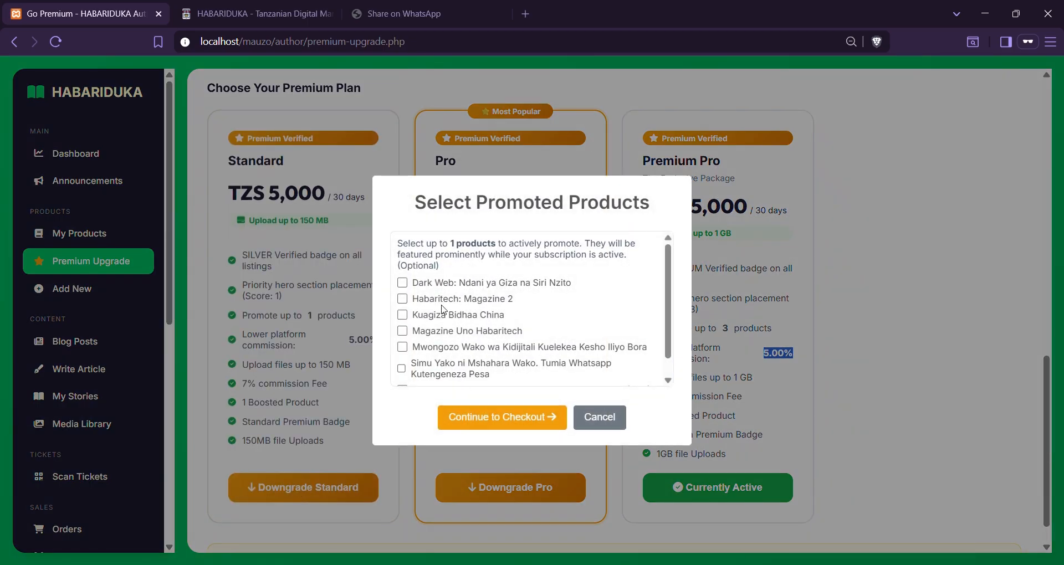
pyautogui.scroll(-1, 443, 311)
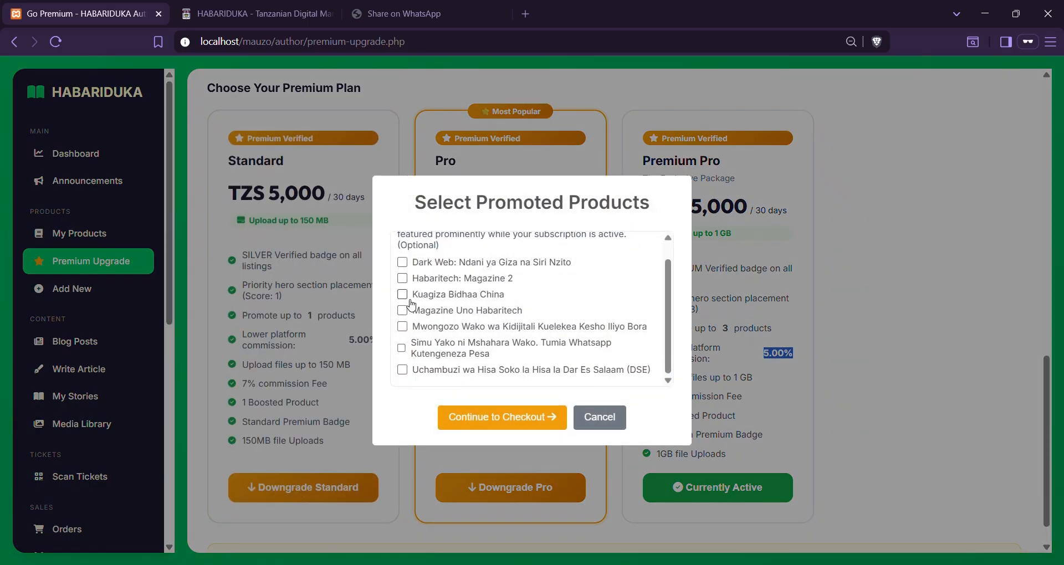
pyautogui.click(403, 294)
pyautogui.click(402, 311)
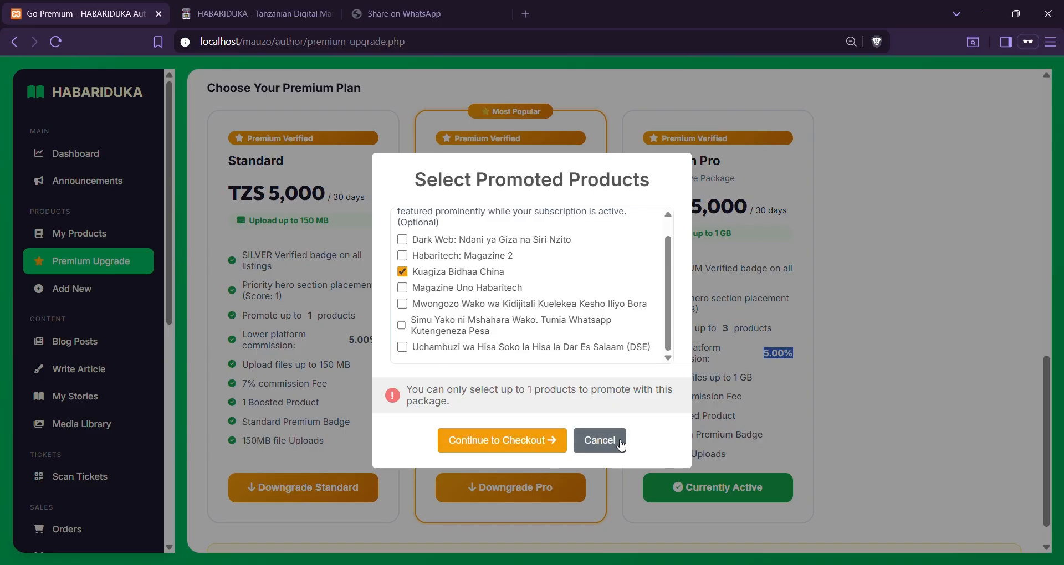
pyautogui.click(599, 441)
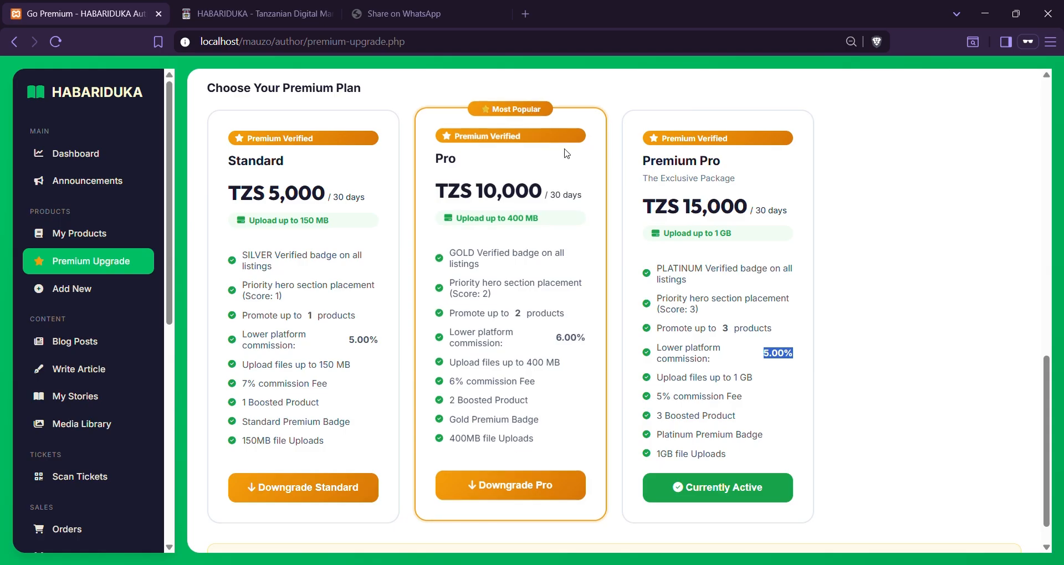
# Swap the promoted product from Kuagiza Bidhaa China to Magazine Uno Habaritech and save
pyautogui.scroll(10, 560, 130)
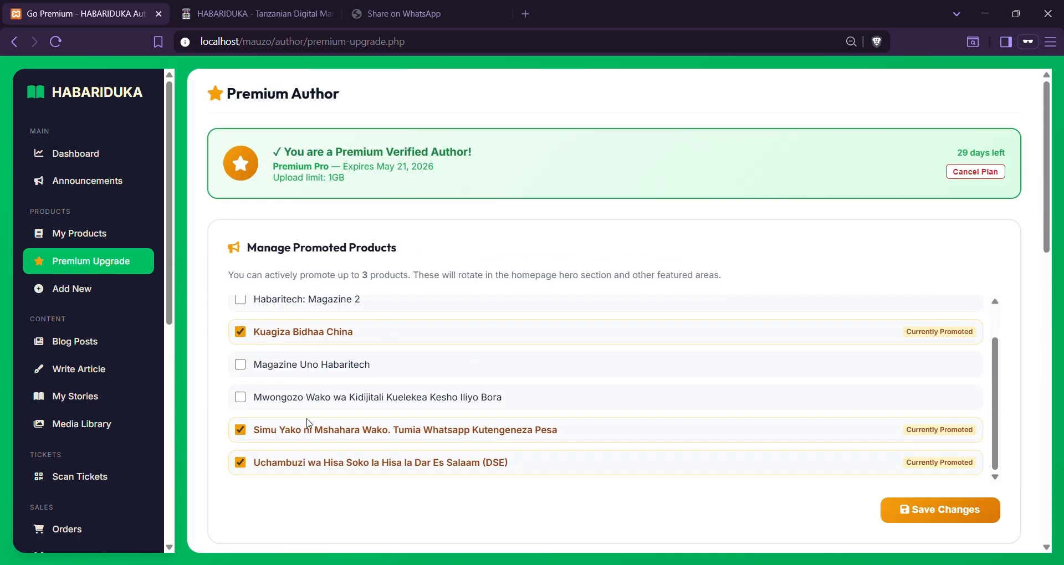
pyautogui.click(240, 332)
pyautogui.click(240, 365)
pyautogui.click(930, 514)
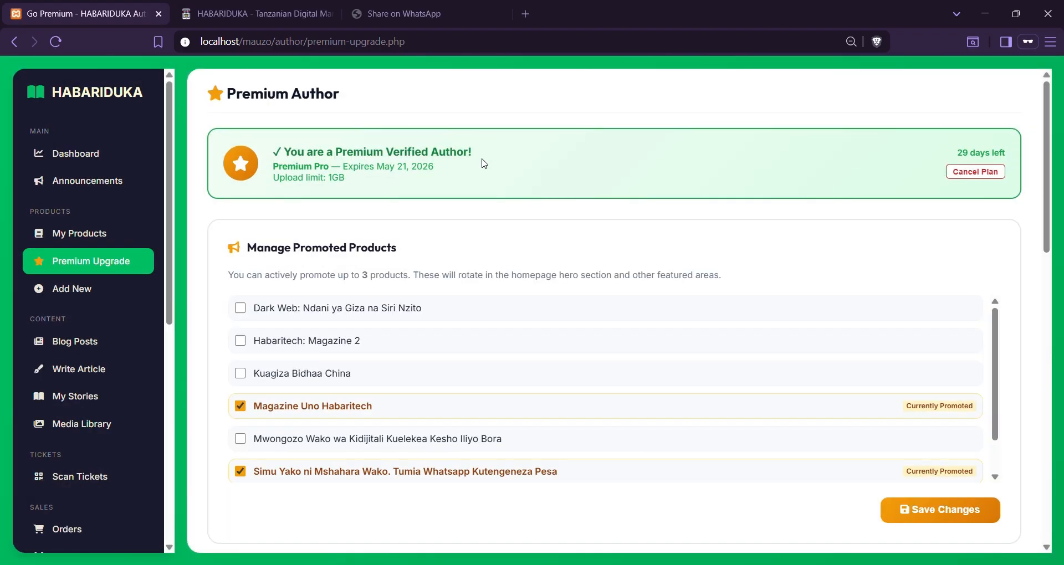
pyautogui.click(98, 237)
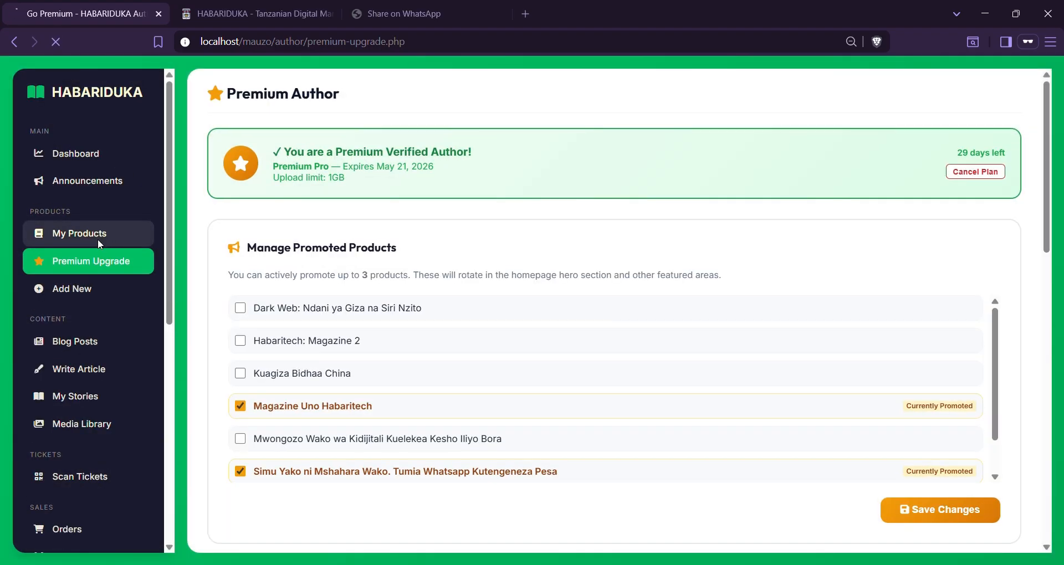